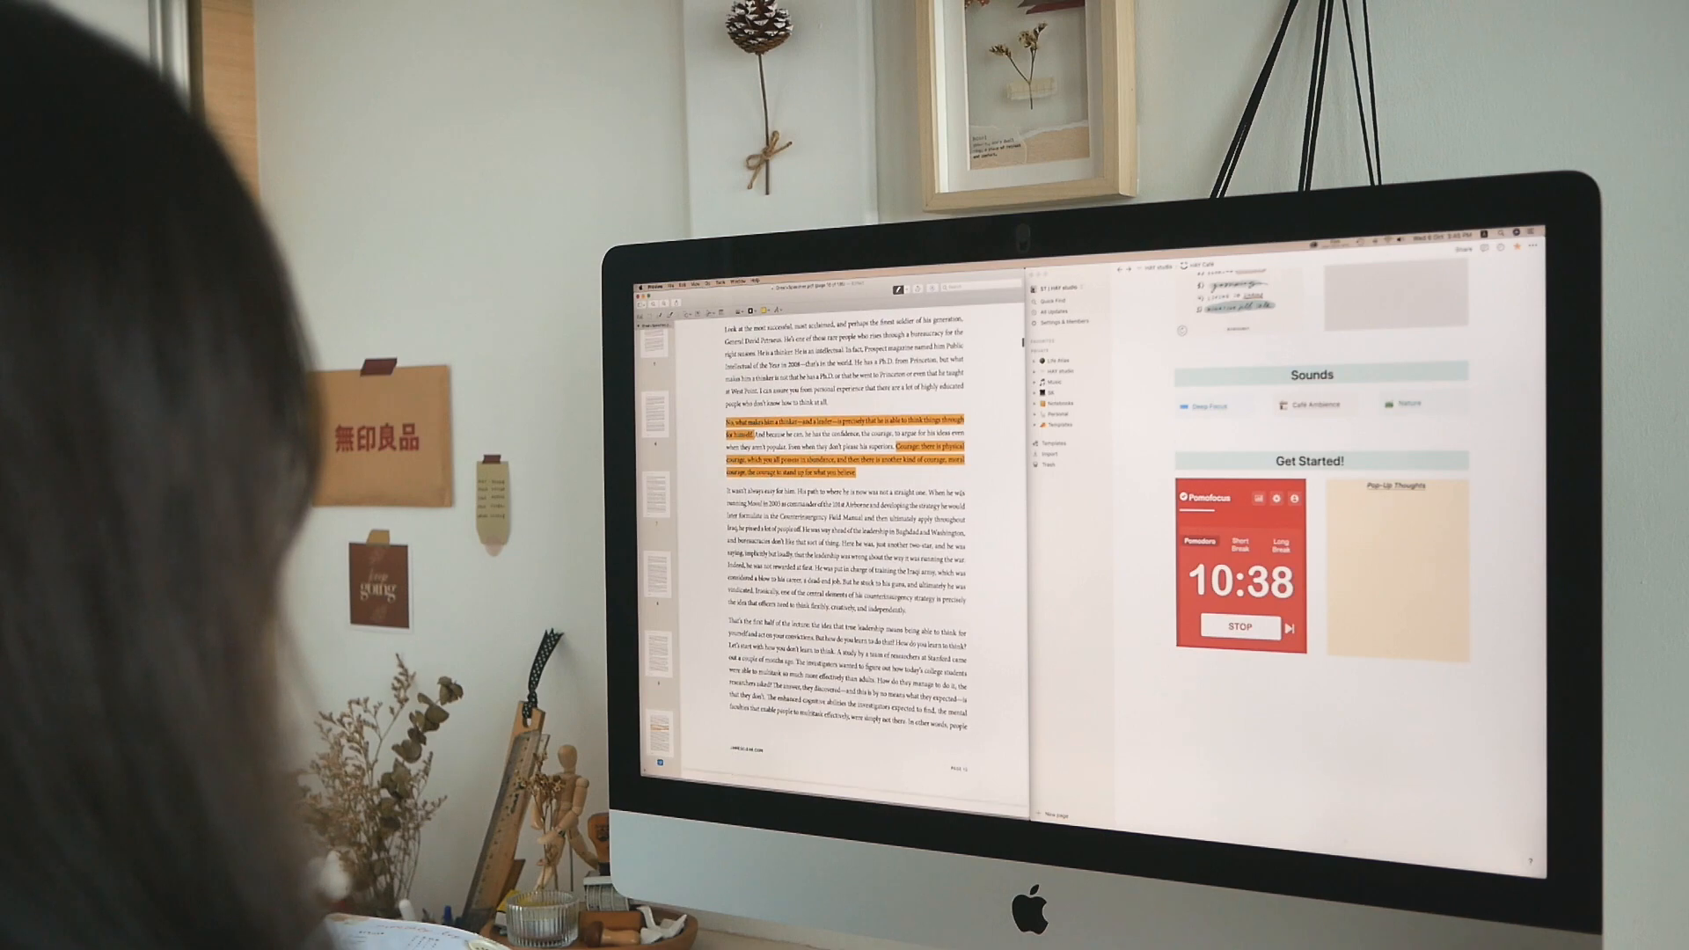
pyautogui.scroll(-2, 847, 540)
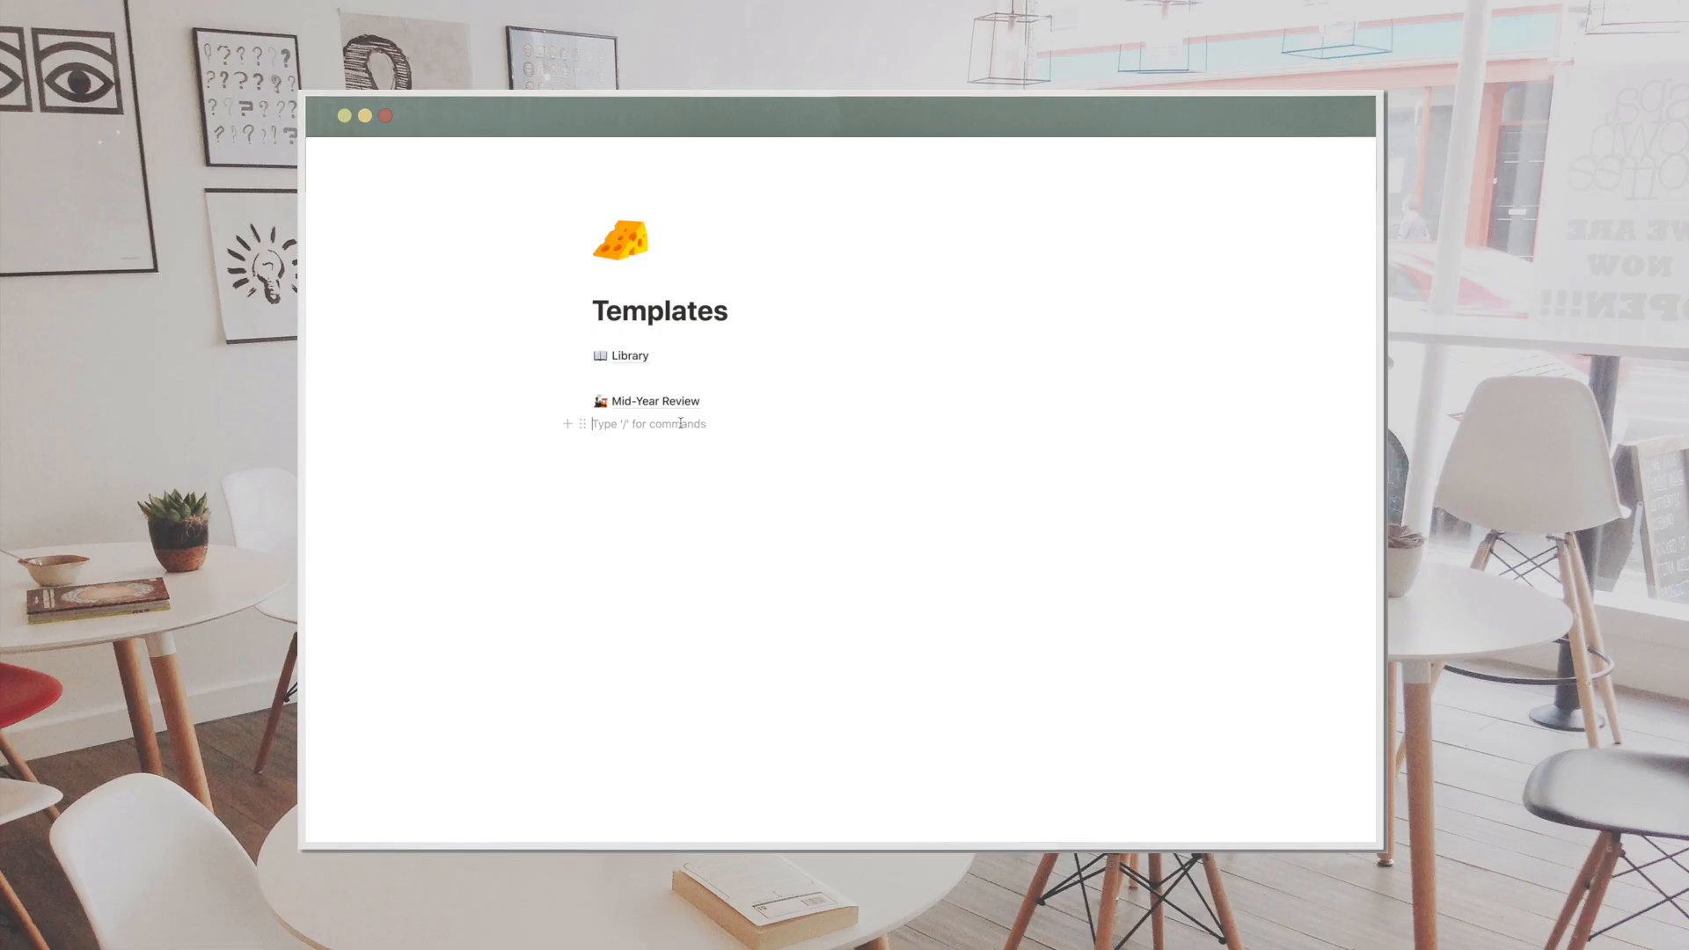
# - Create a new subpage in the Templates page, title it "HAY Café" and give it an icon
pyautogui.press('Return')
pyautogui.write('/page')
pyautogui.press('Return')
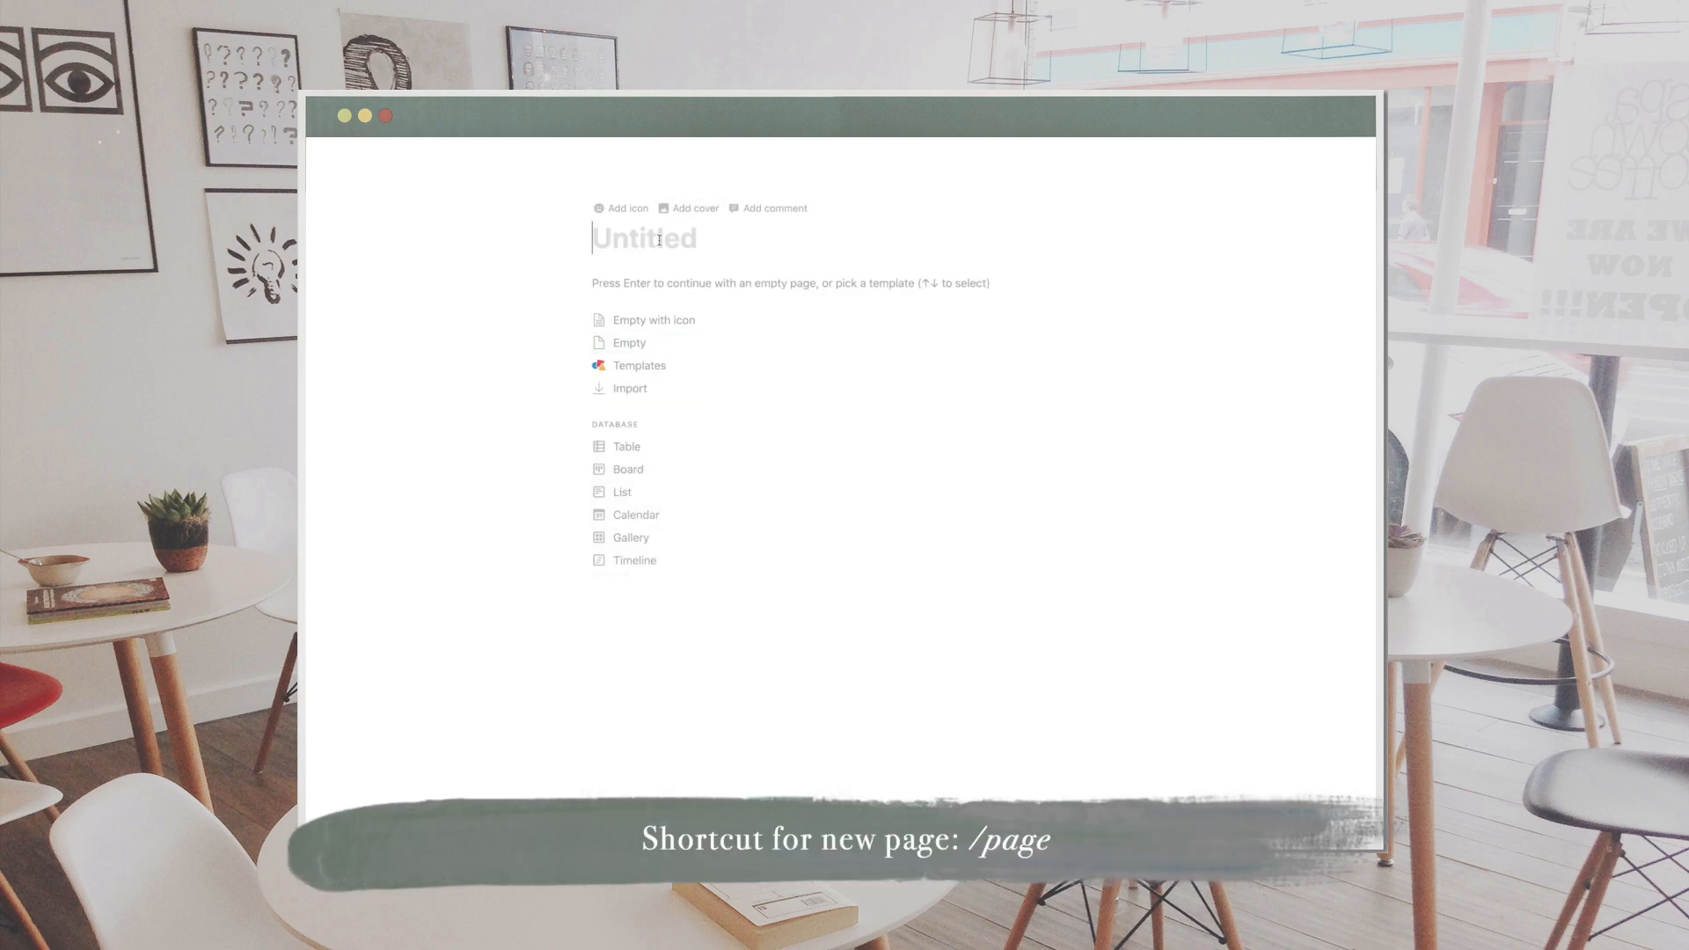
pyautogui.write('HAY')
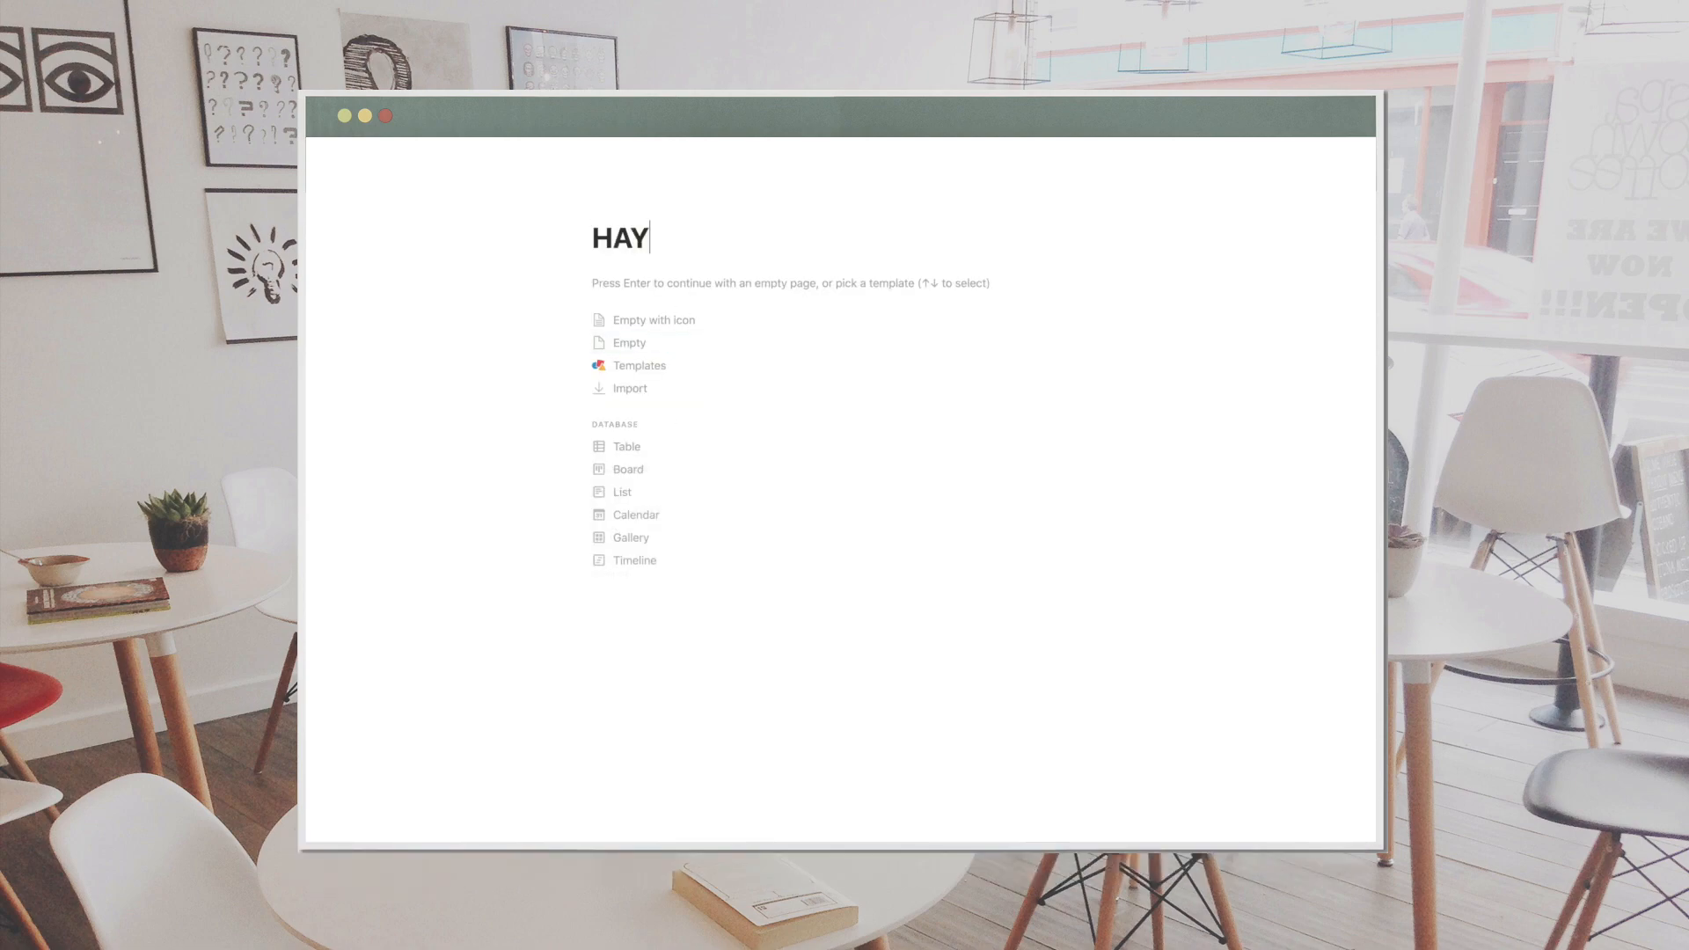
pyautogui.write(' Cafe2')
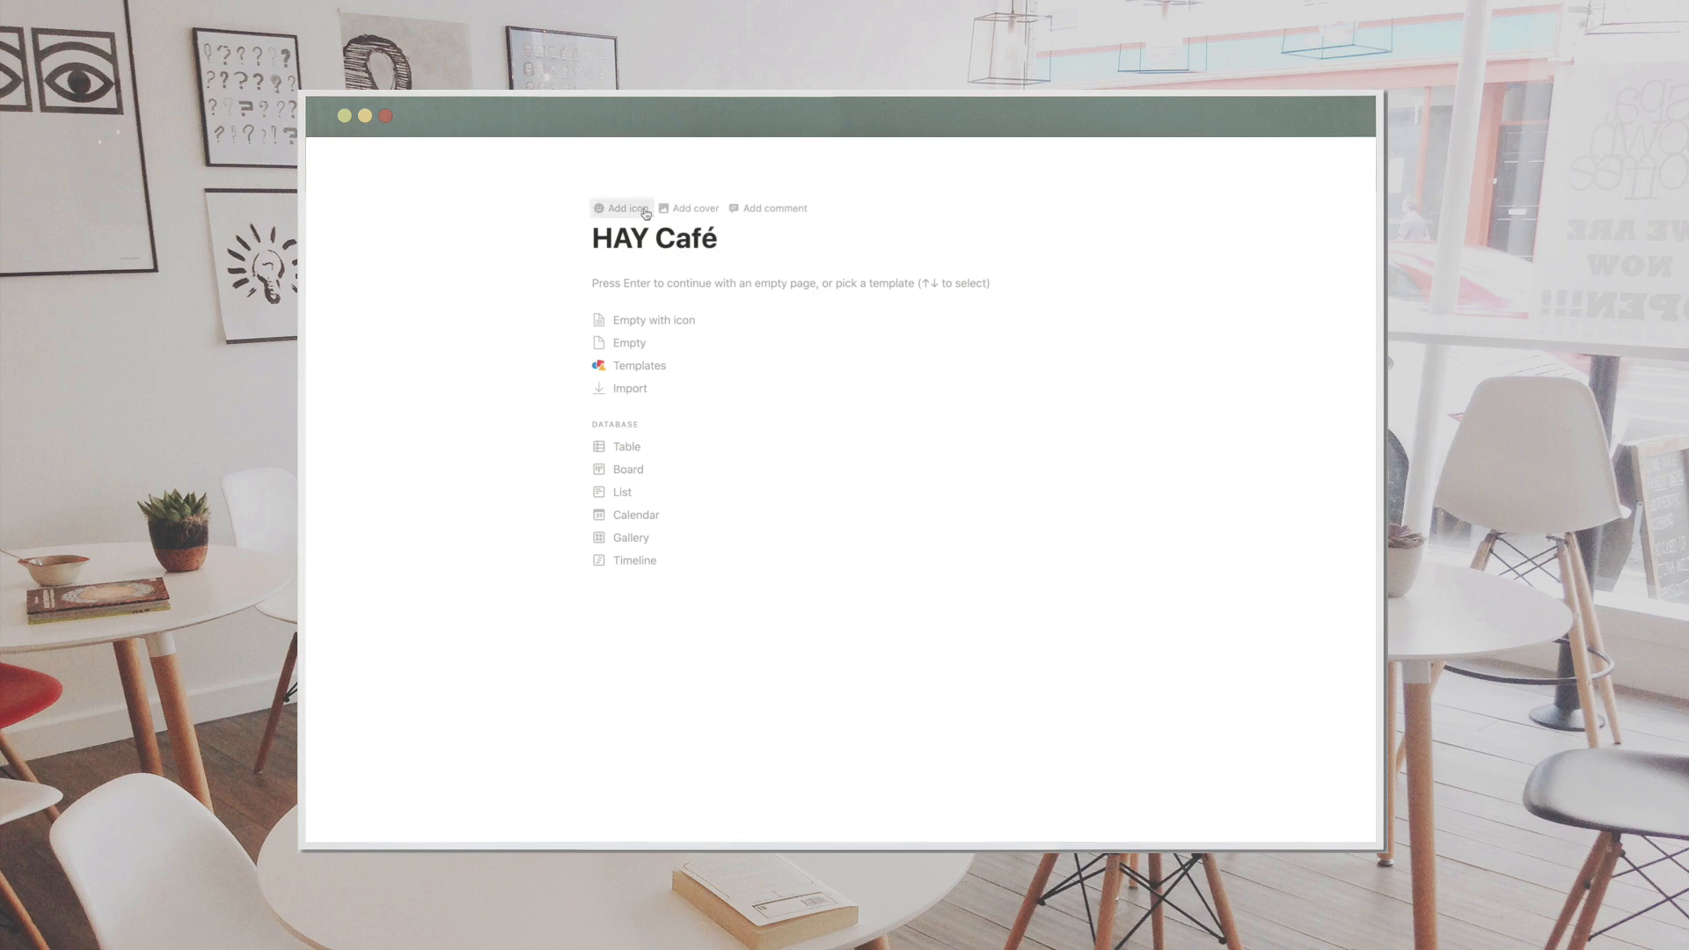
pyautogui.click(644, 211)
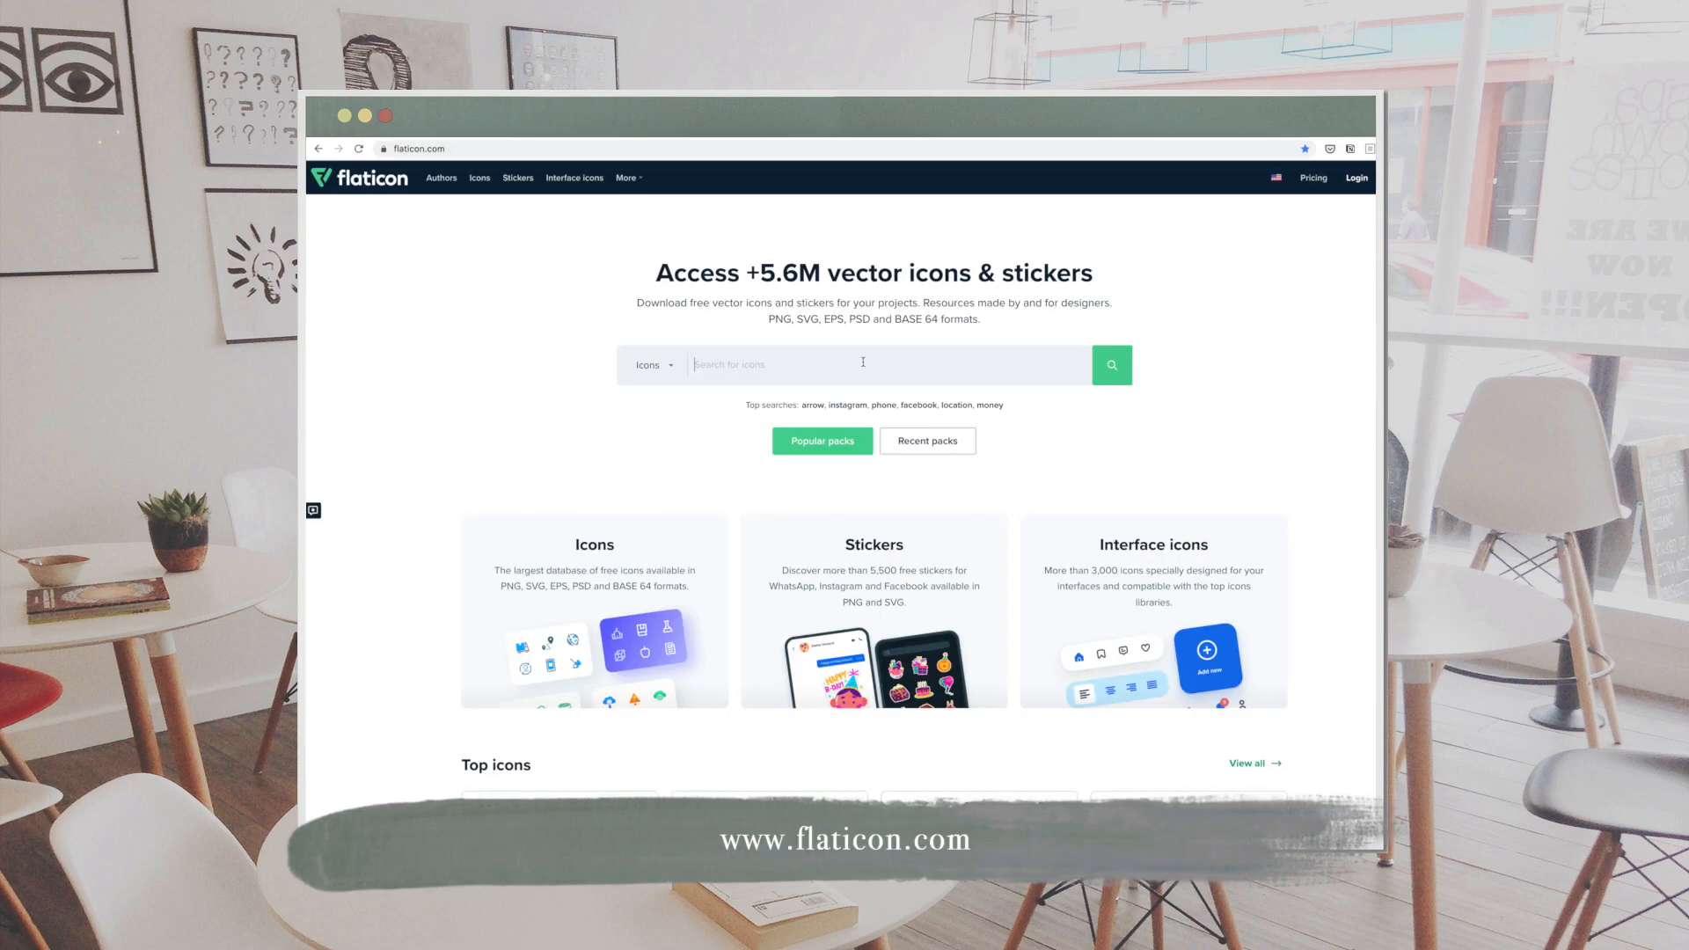
# - Switch to Flaticon, search for "smiley", open the Smiling Emoticon Square Face icon and copy its image address
pyautogui.write('smiley')
pyautogui.press('Return')
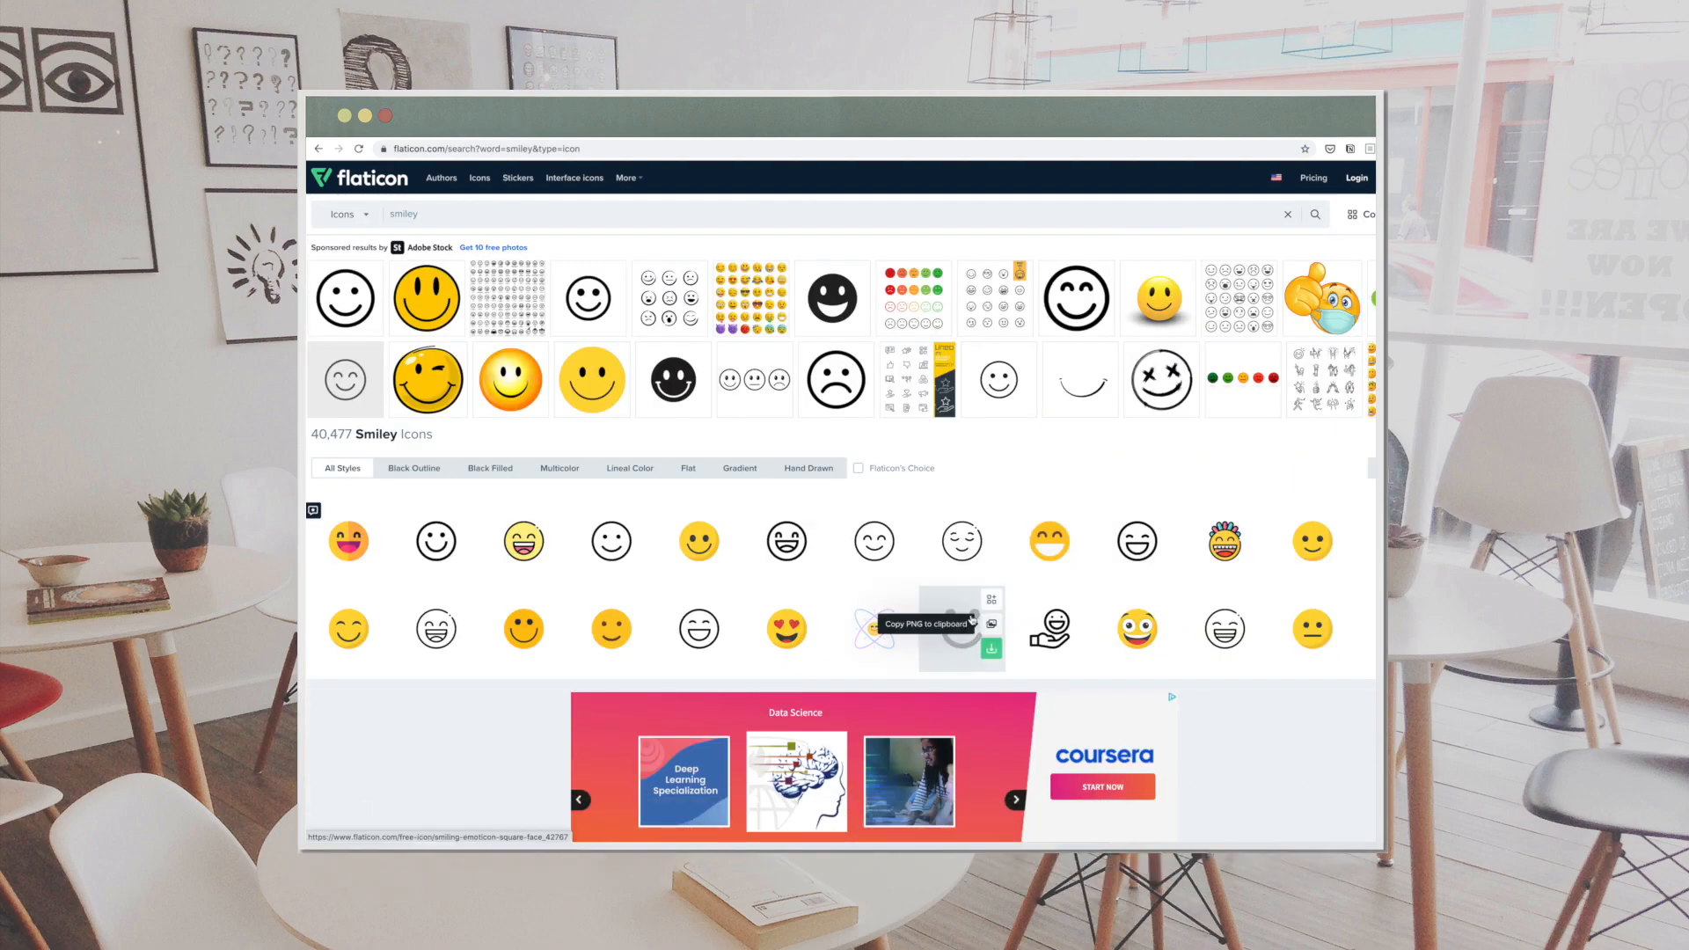
pyautogui.click(963, 632)
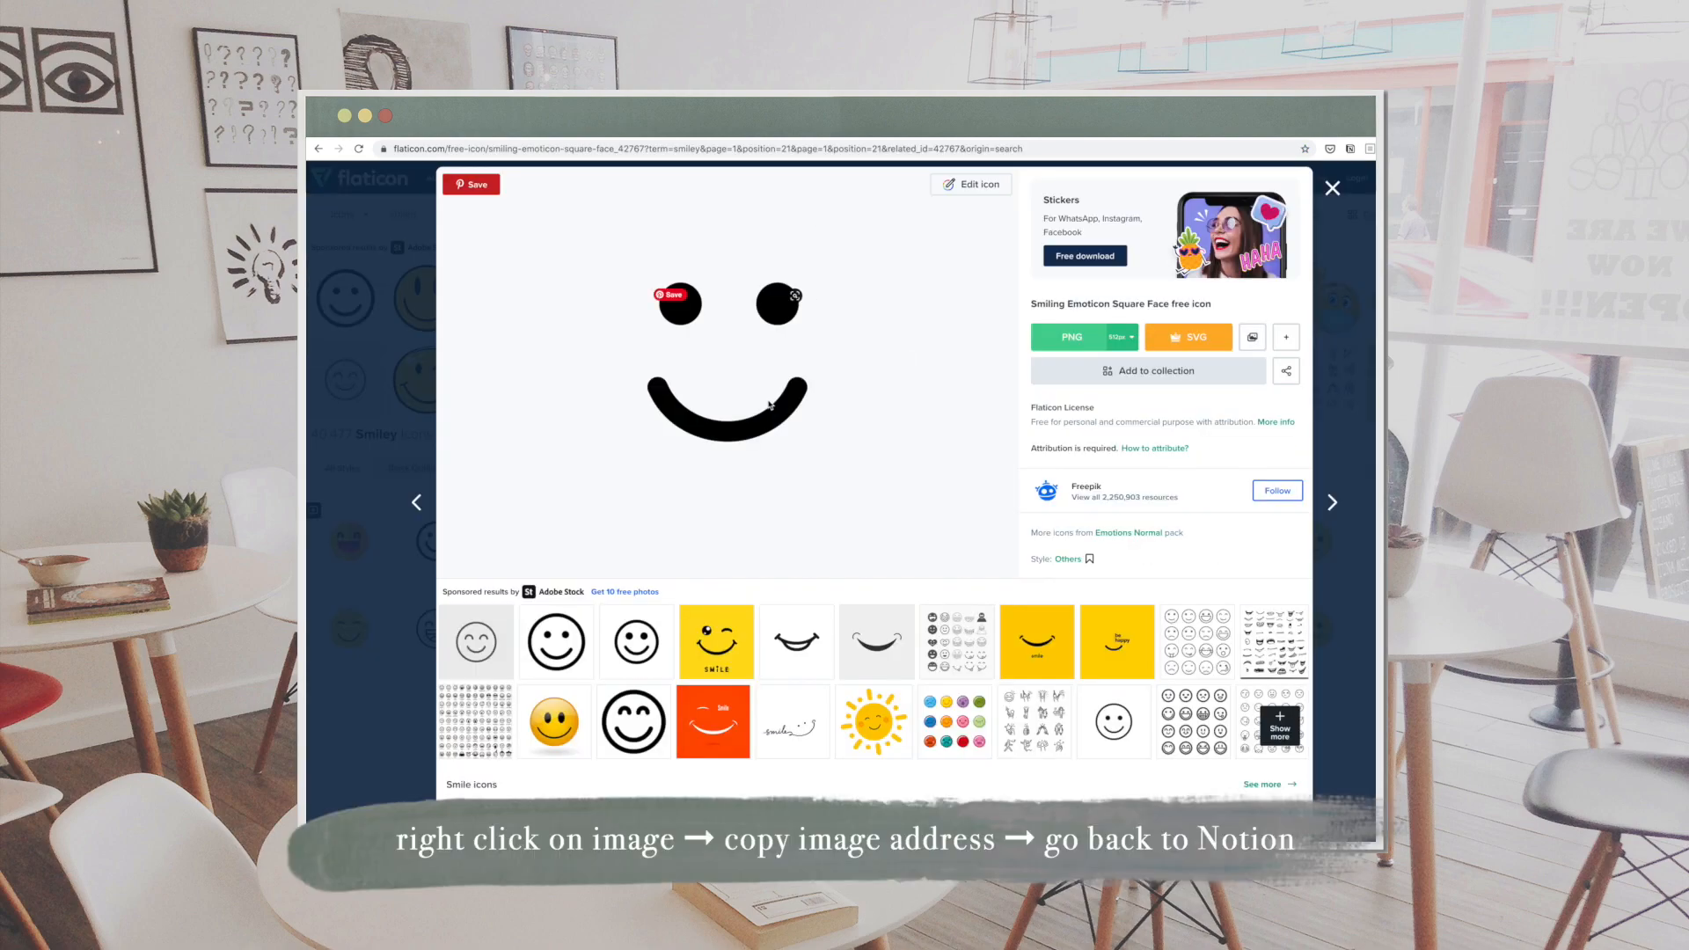
pyautogui.rightClick(771, 415)
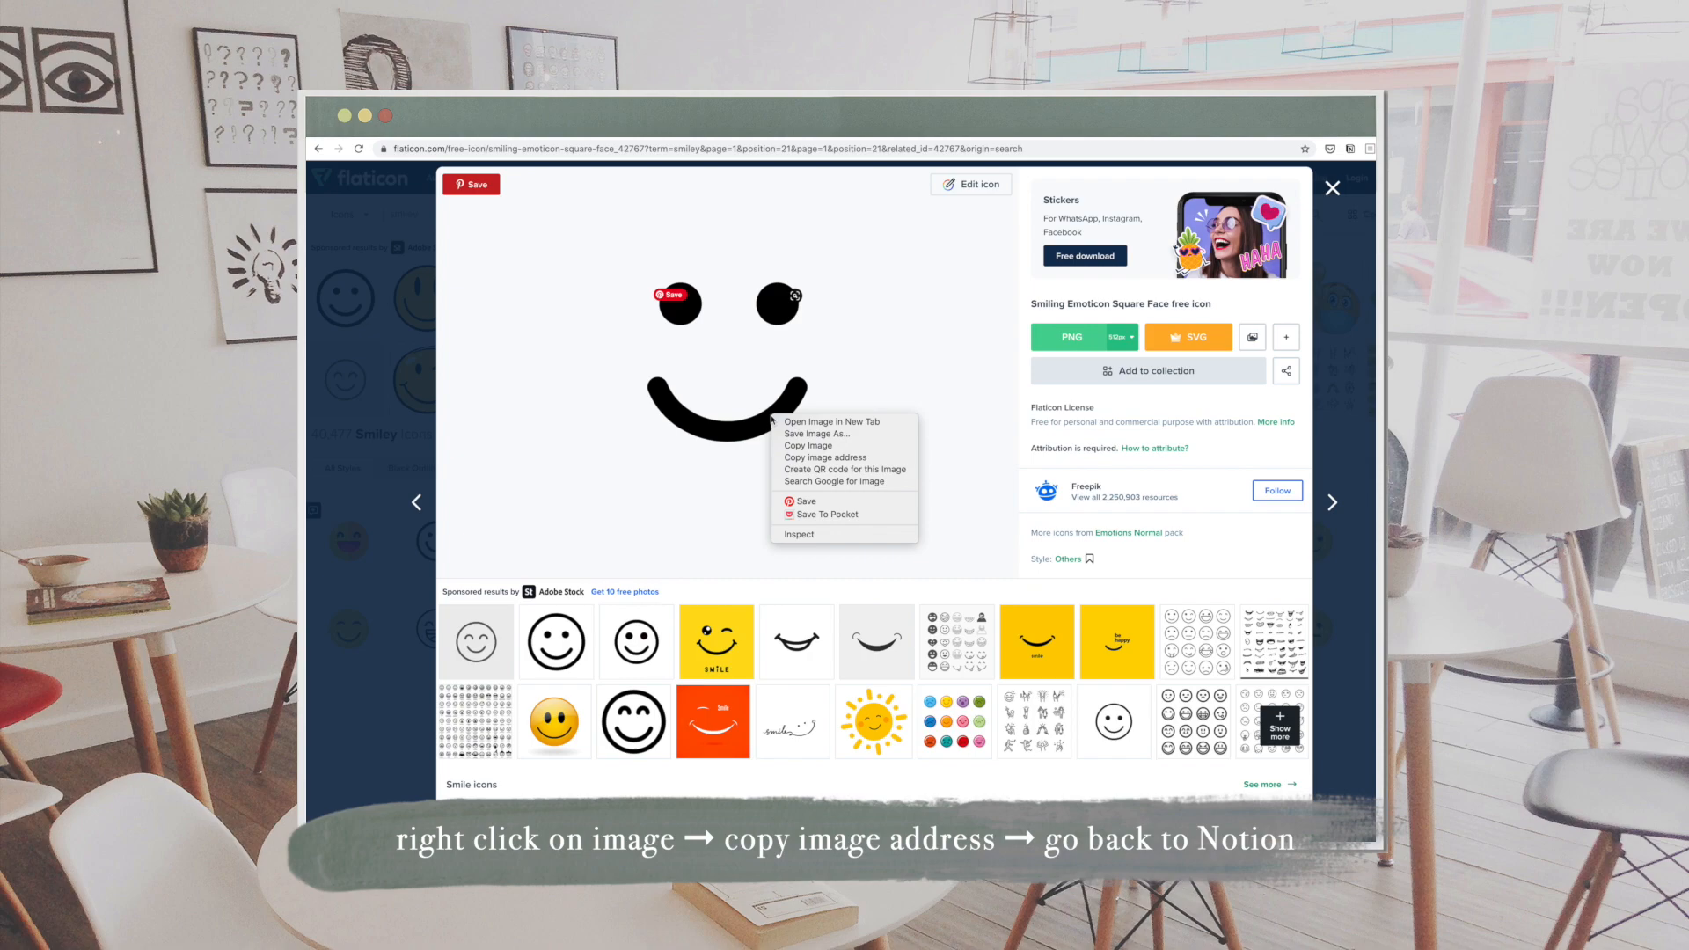
pyautogui.click(860, 458)
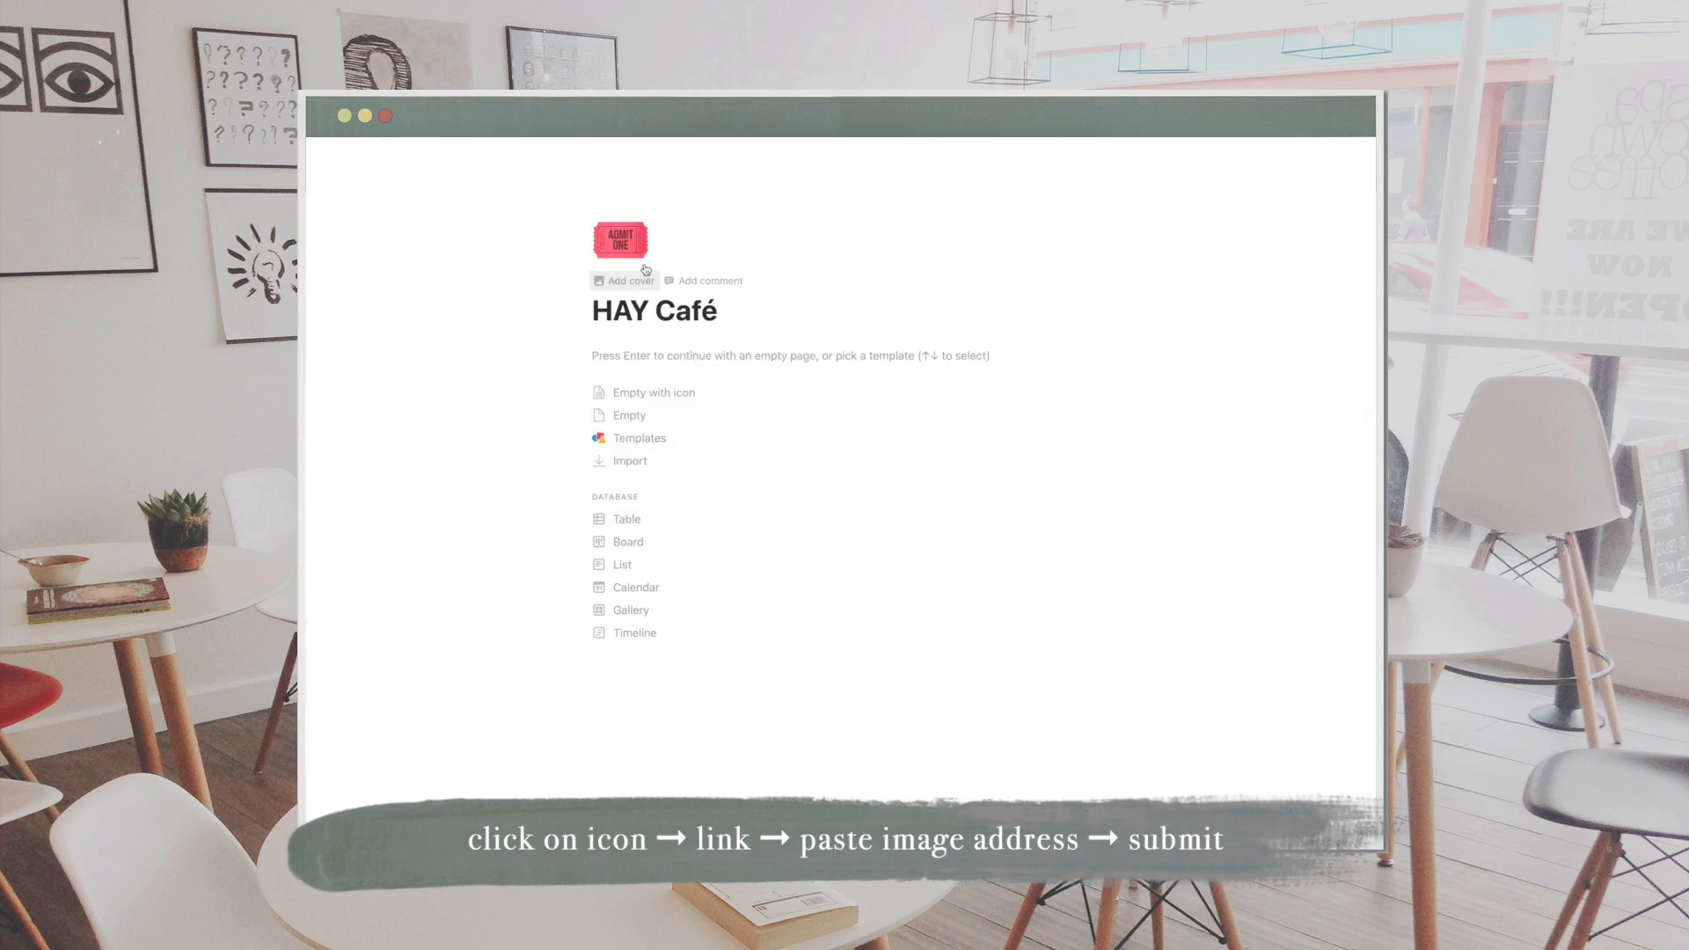
# - Switch back to Notion, replace the HAY Café icon with the copied image link, and start the page as Empty
pyautogui.click(620, 237)
pyautogui.click(621, 282)
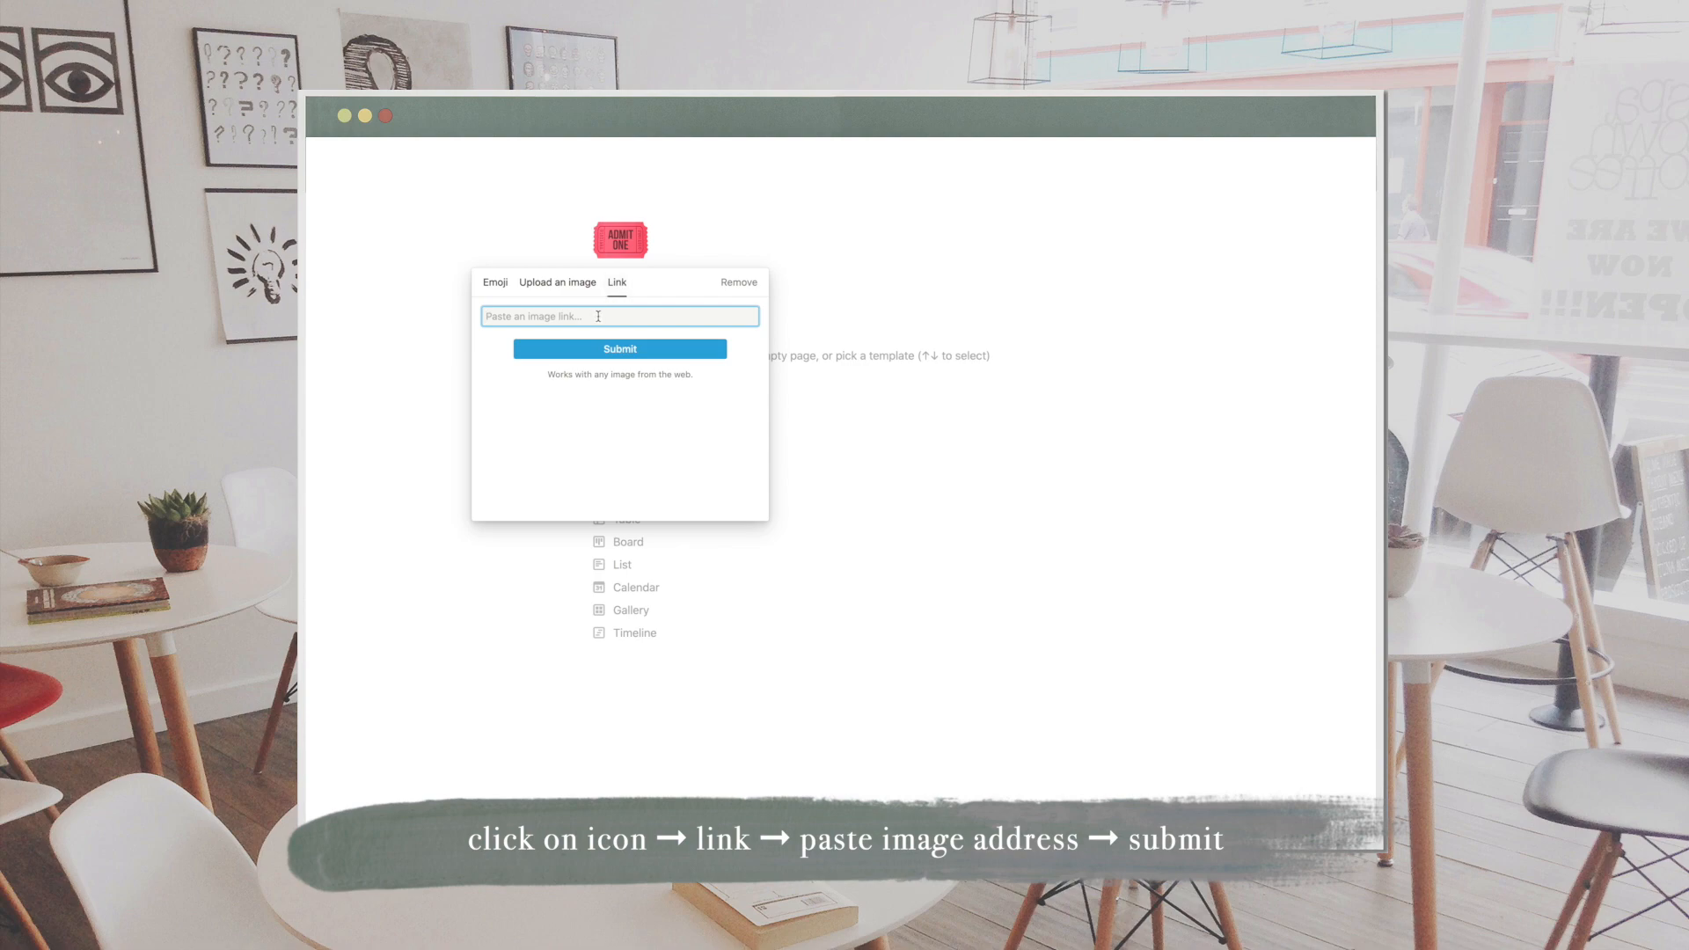
pyautogui.hotkey('ctrl', 'v')
pyautogui.click(647, 349)
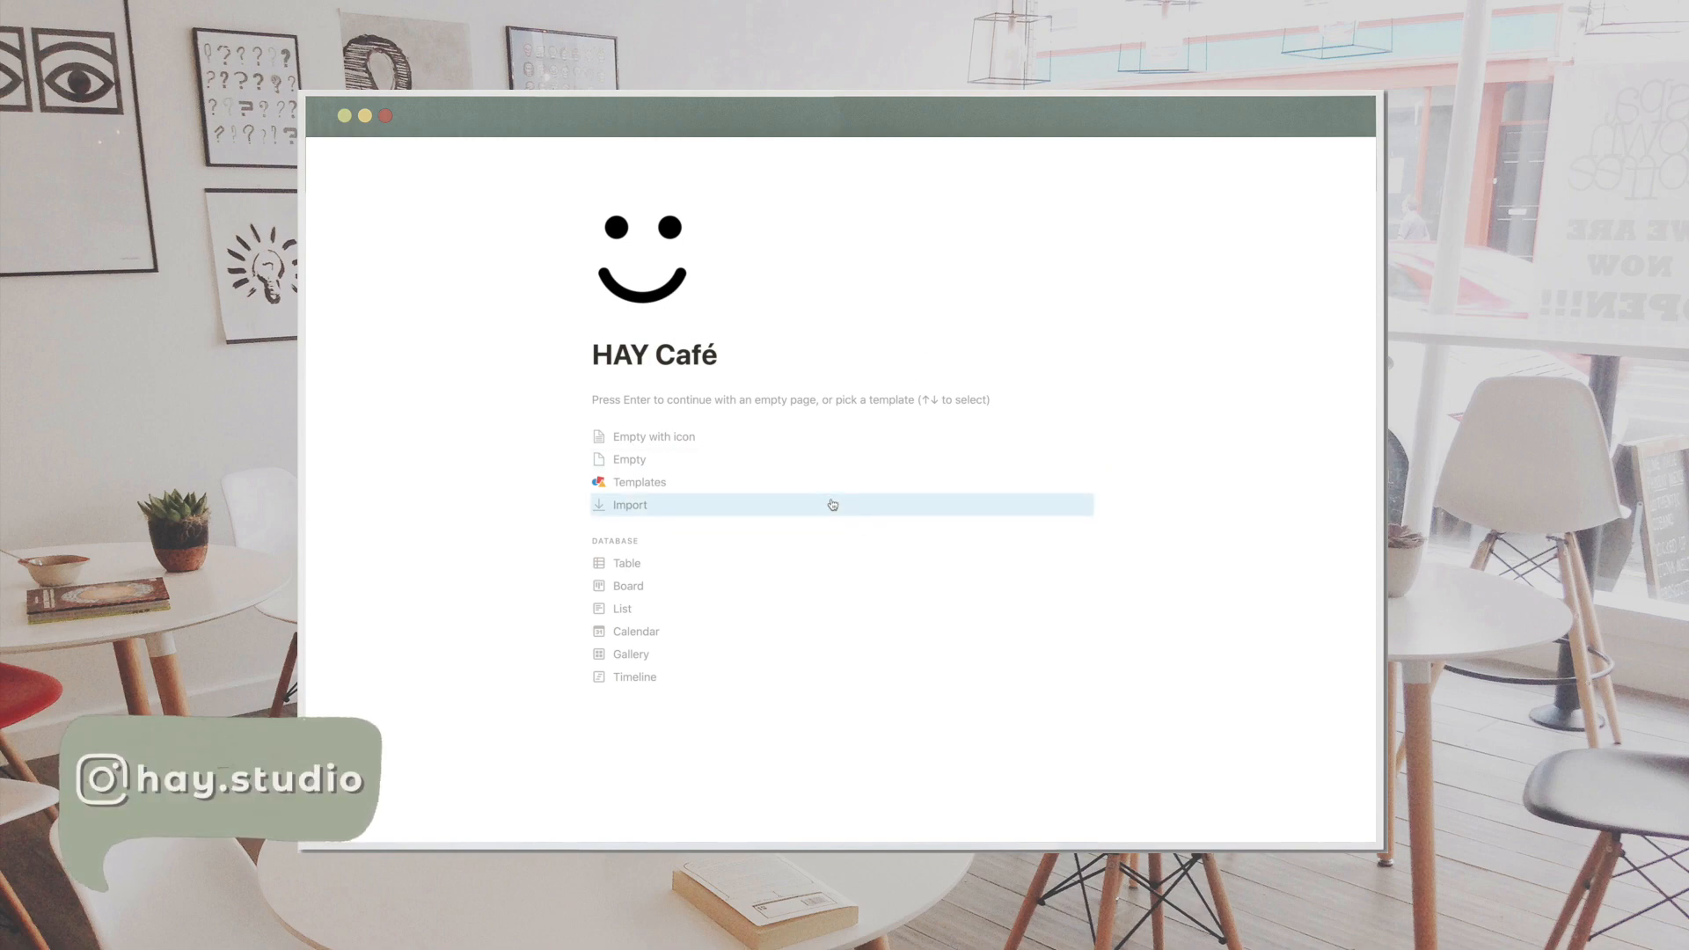
pyautogui.click(686, 466)
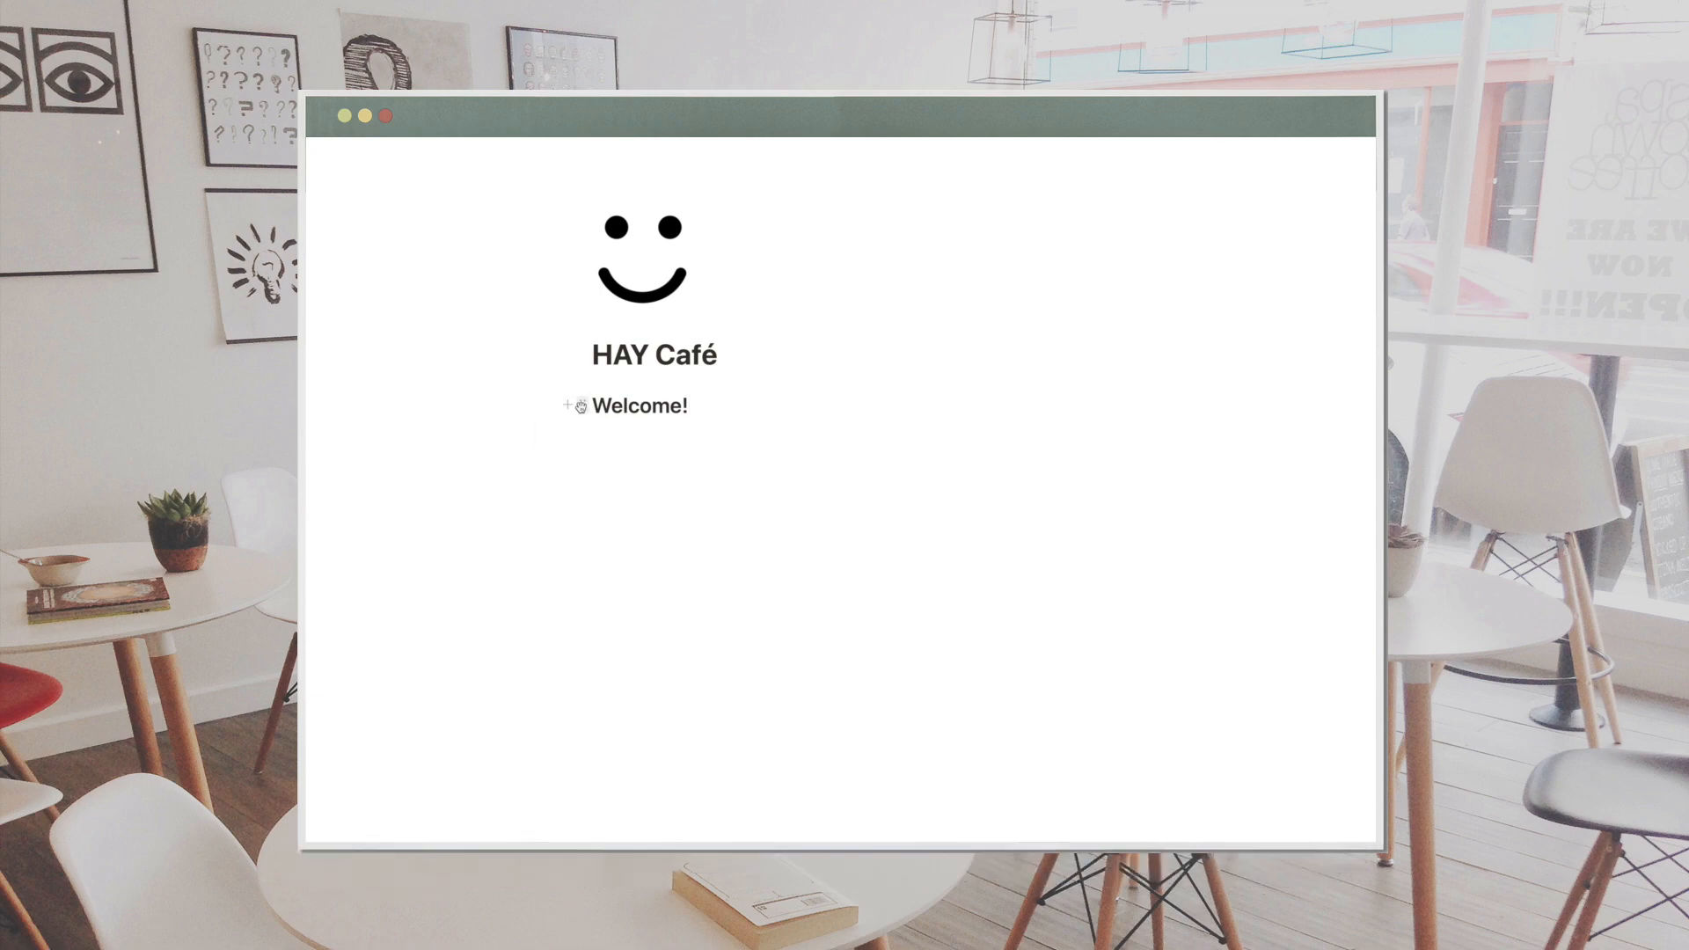
# - Give the "Welcome!" heading a pale green background
pyautogui.click(585, 406)
pyautogui.moveTo(448, 485)
pyautogui.click(668, 630)
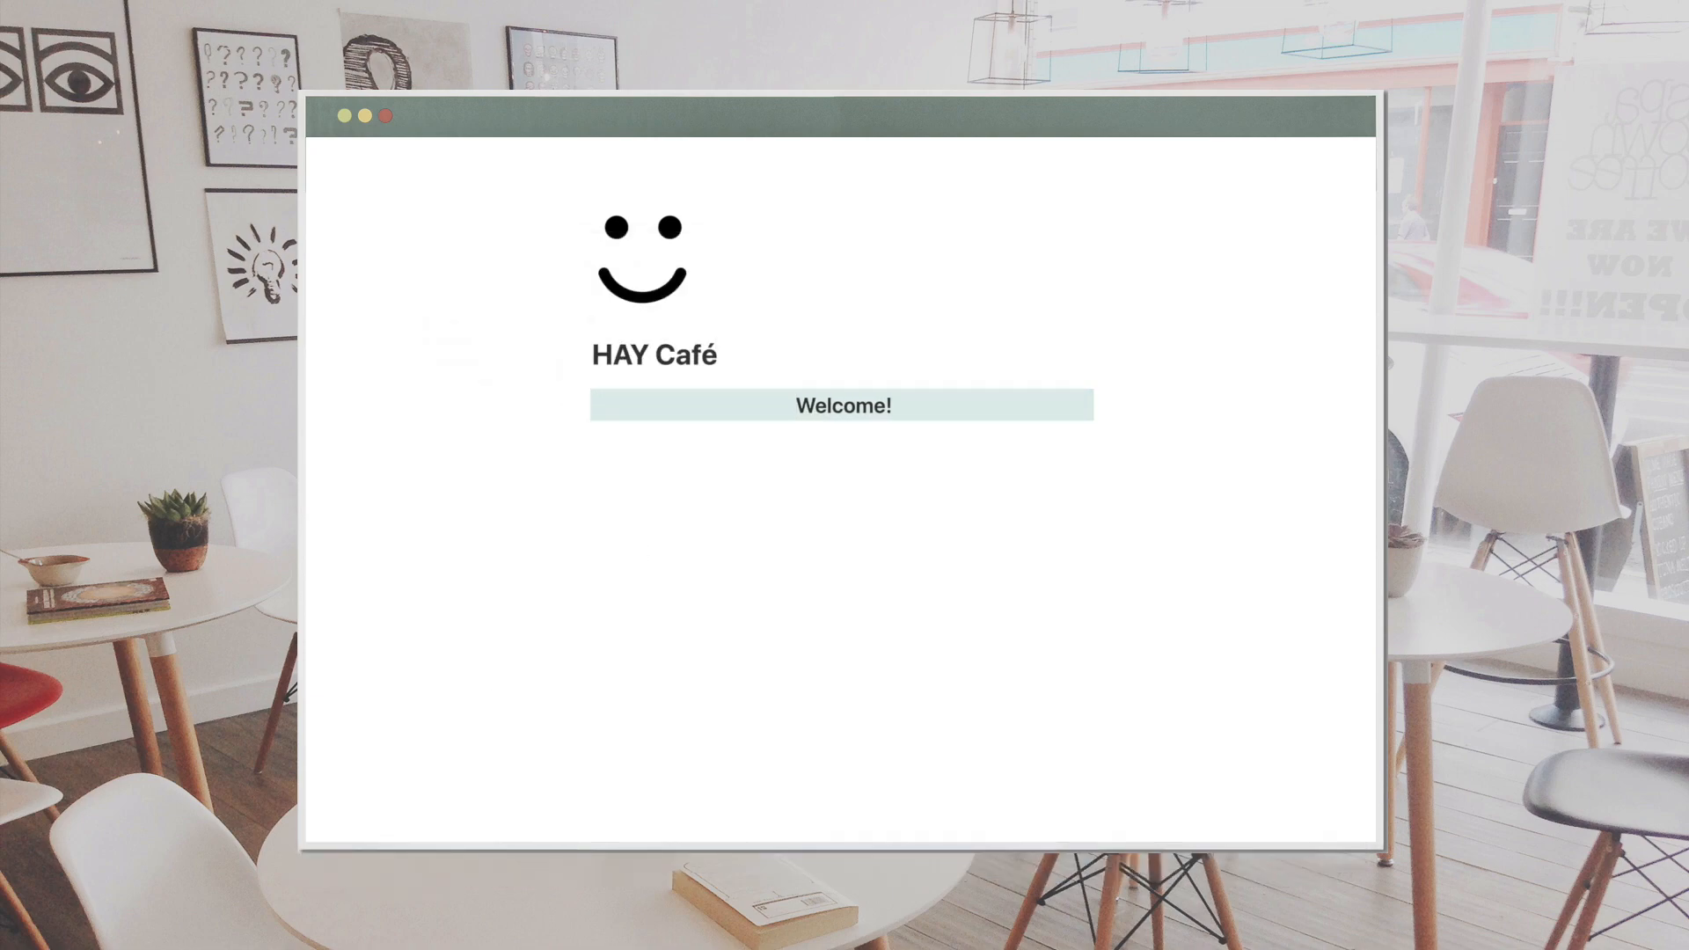
# - Below the Welcome! heading, add "What would you like to do today?" as a smaller heading, followed by the line "TASK OF THE DAY"
pyautogui.press('Return')
pyautogui.write('What would you like to do today? /turn')
pyautogui.click(841, 561)
pyautogui.press('Return')
pyautogui.write('TASK OF THE DAY')
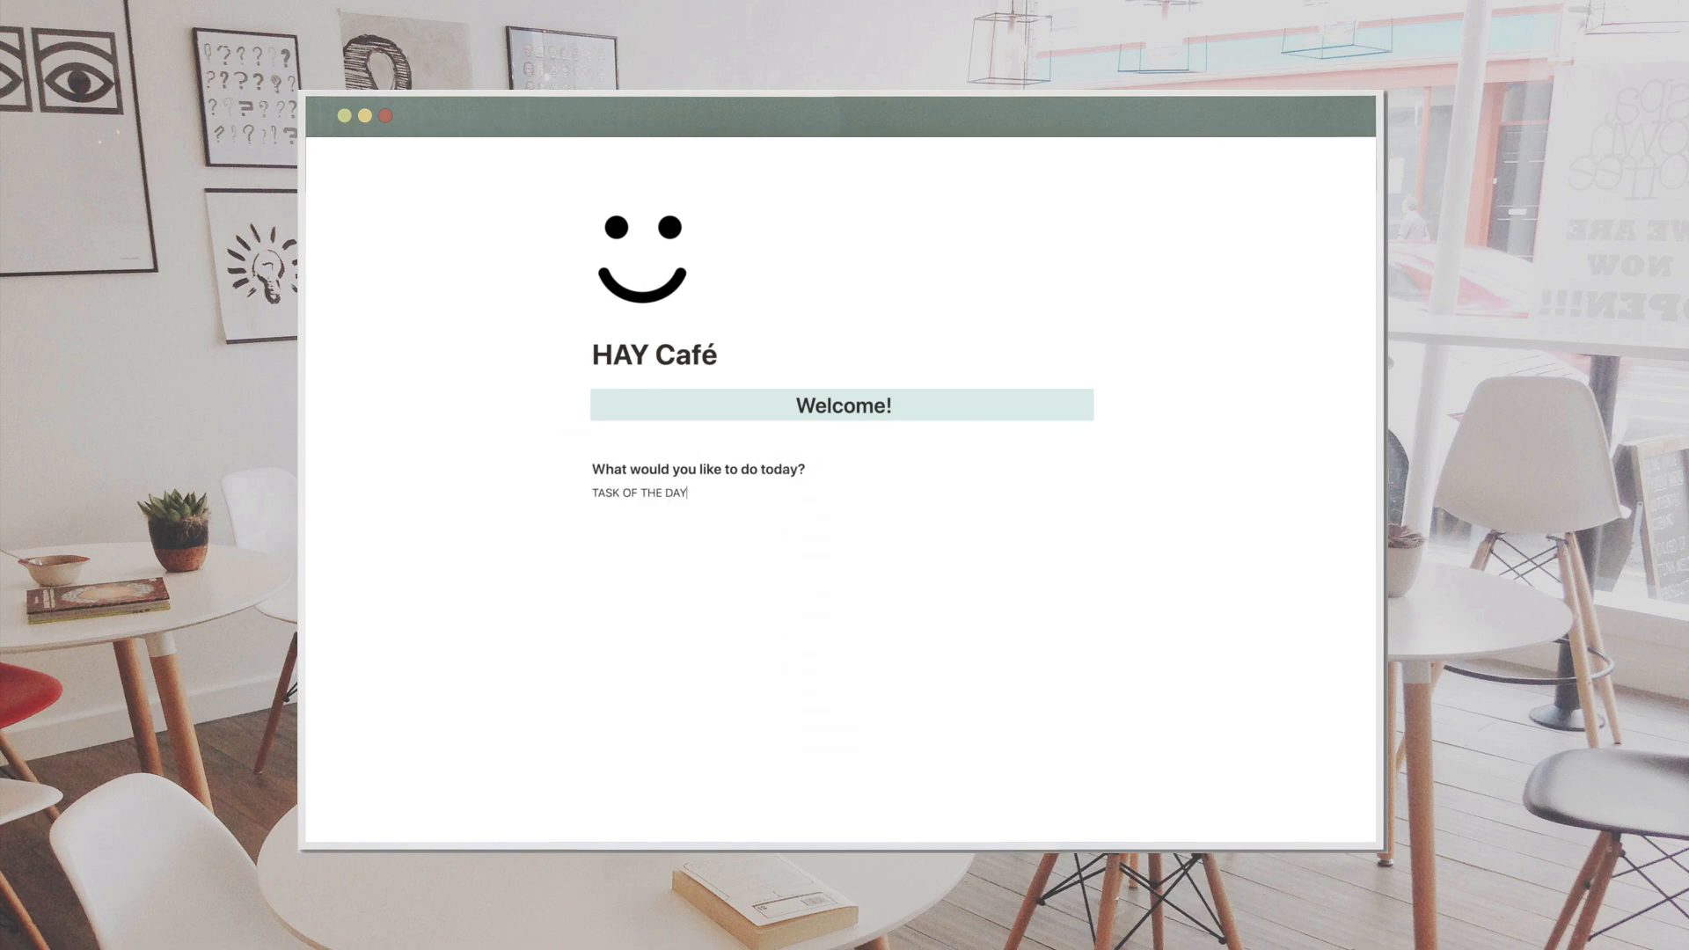
# - Add an empty to-do under "TASK OF THE DAY" and a "would-be-nice-if..." line with its own to-do below
pyautogui.press('Return')
pyautogui.write('[]')
pyautogui.press('Return')
pyautogui.press('Return')
pyautogui.write('would-be-nice-if...')
# - Make the "TASK OF THE DAY" and "would-be-nice-if..." labels bold
pyautogui.click(711, 489)
pyautogui.press('Escape')
pyautogui.click(693, 561)
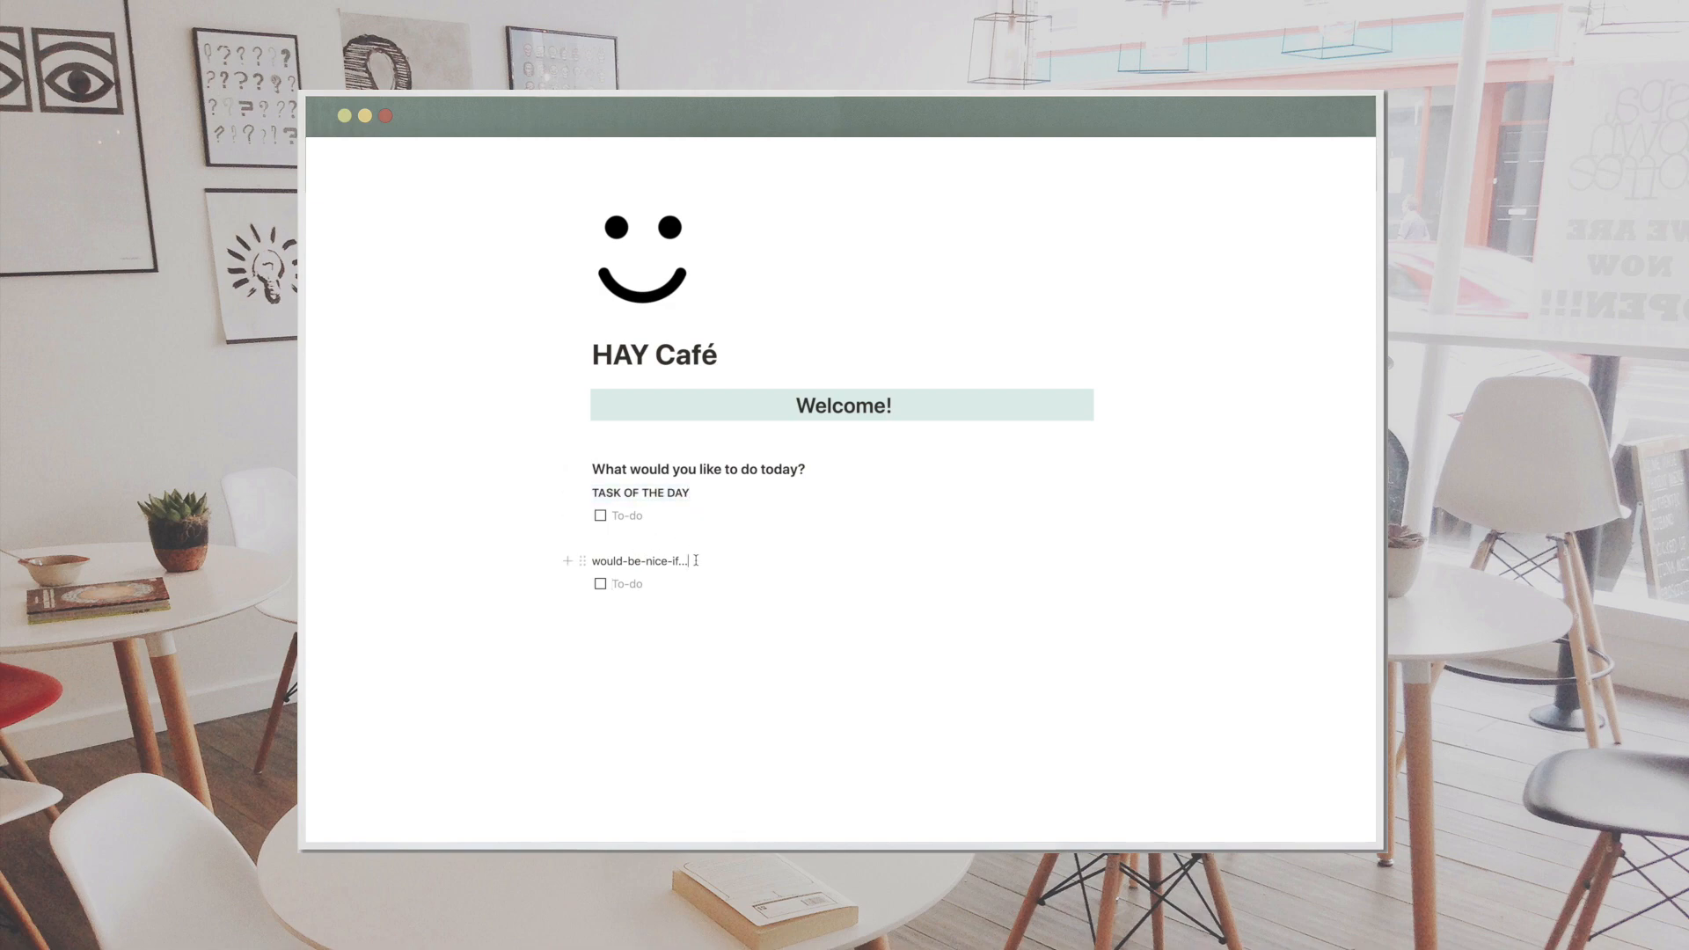
pyautogui.press('Escape')
pyautogui.press('super+b')
pyautogui.click(700, 563)
# - Italicize "What would you like to do today?" and delete the blank line above it
pyautogui.click(867, 477)
pyautogui.press('Escape')
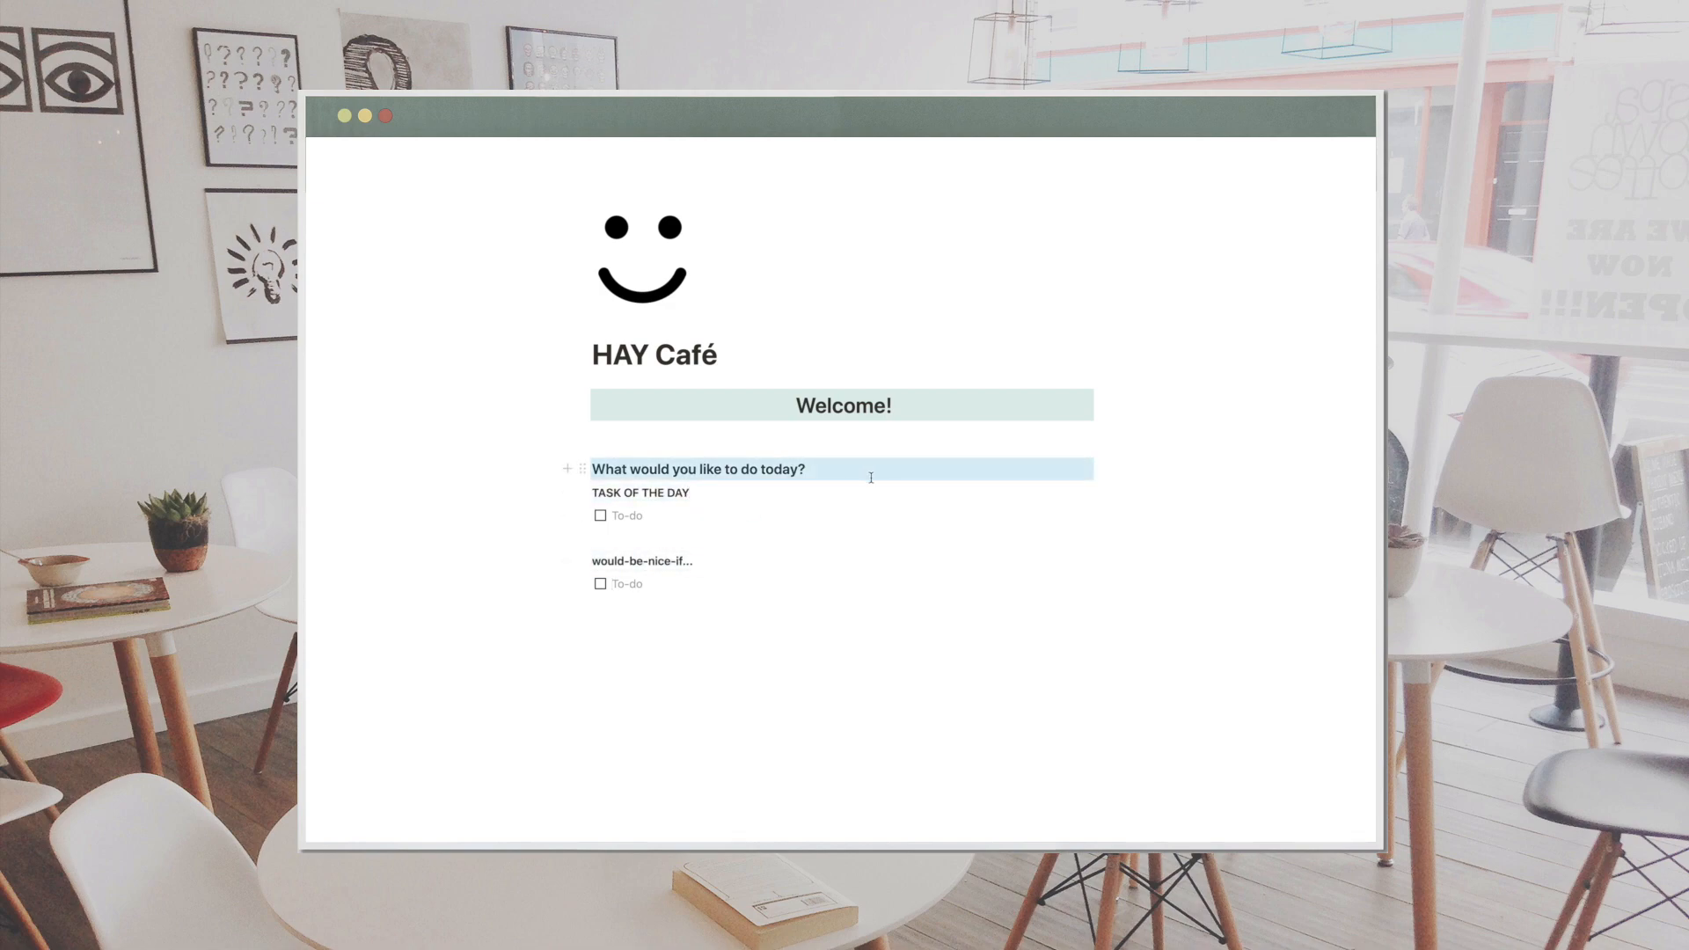
pyautogui.press('super+i')
pyautogui.click(803, 441)
pyautogui.press('BackSpace')
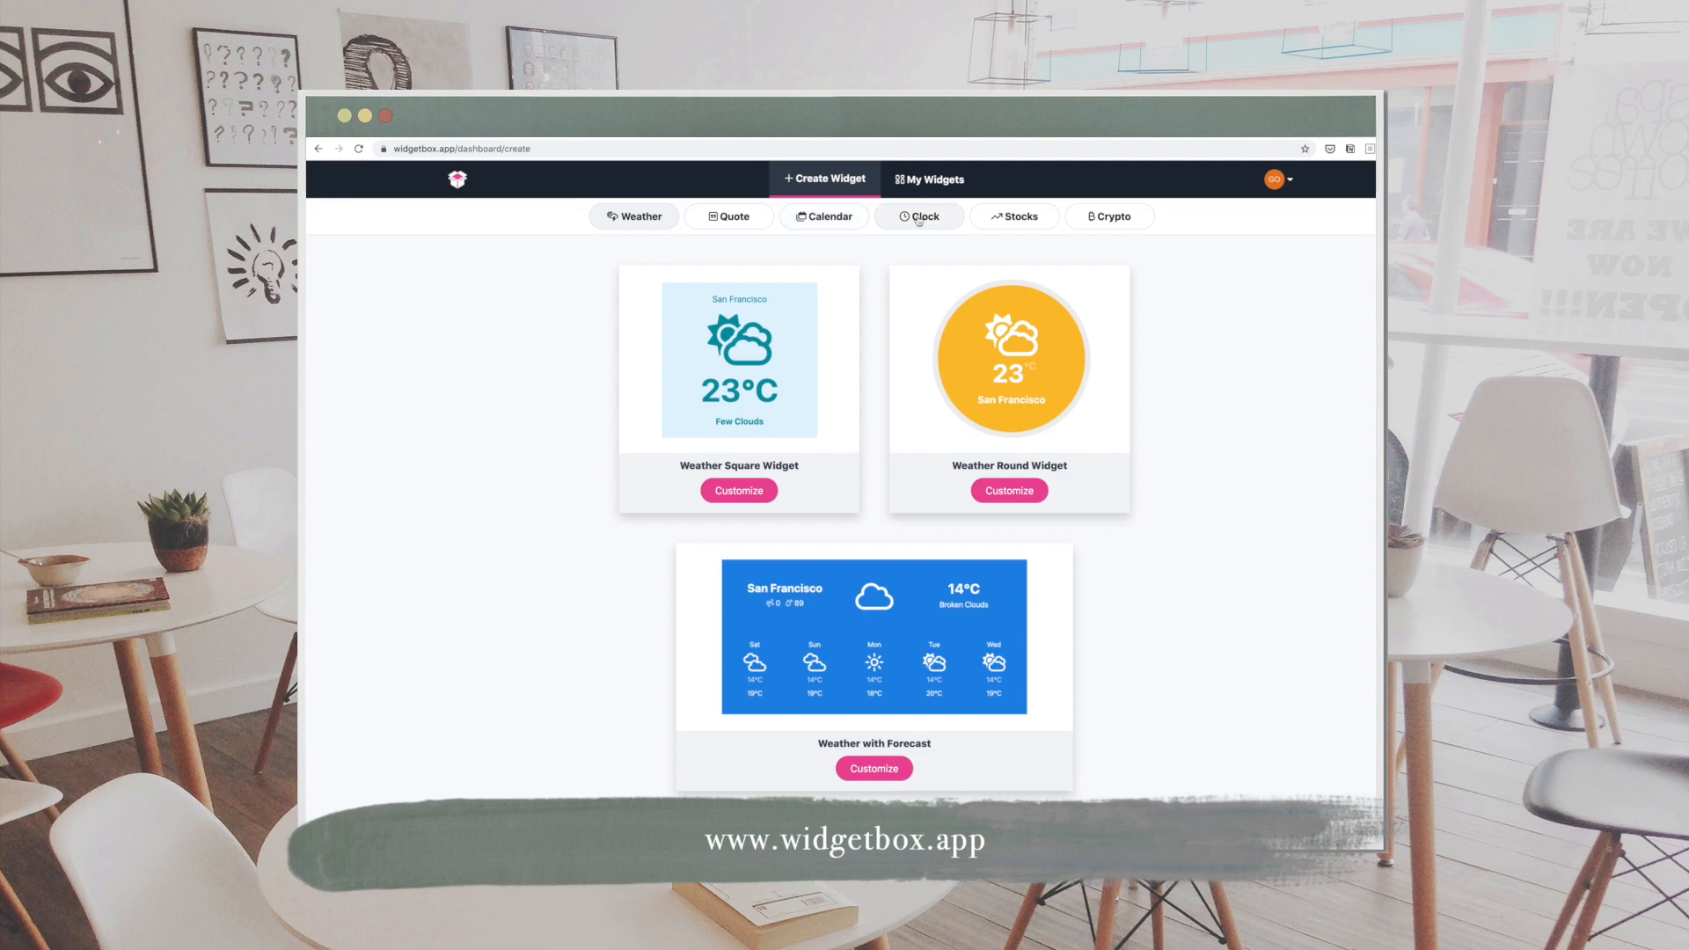
# - Switch to Widgetbox, customize the Digital Retro Clock Widget and set its background color to #D1E0D3
pyautogui.click(919, 216)
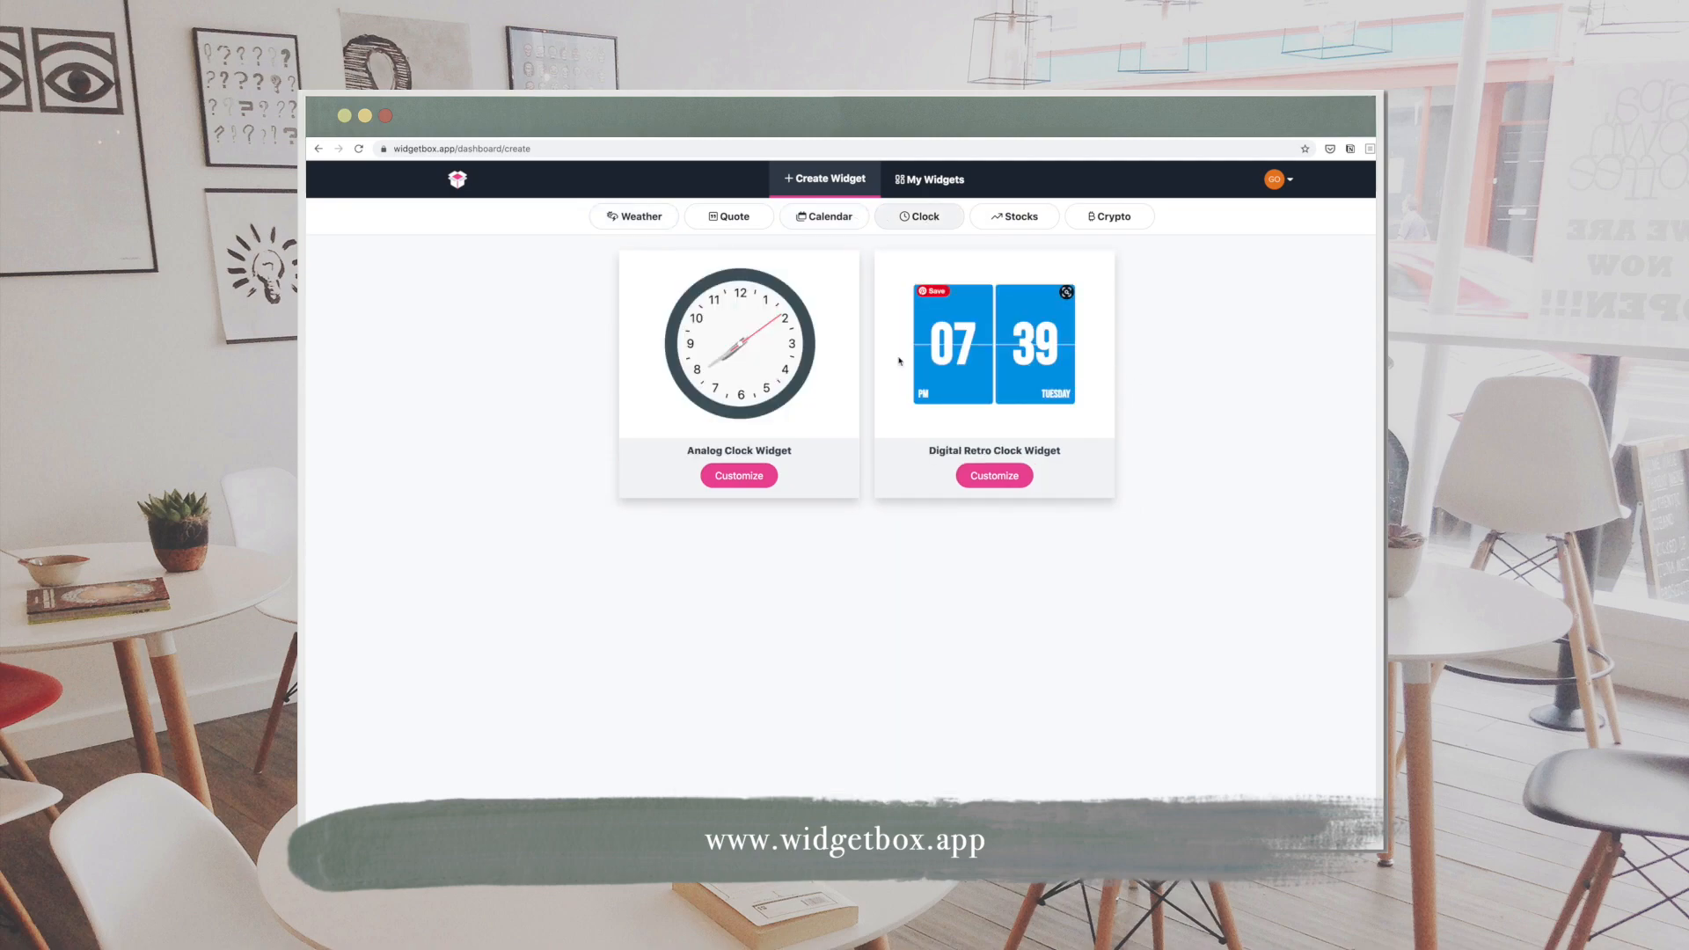
pyautogui.click(1021, 480)
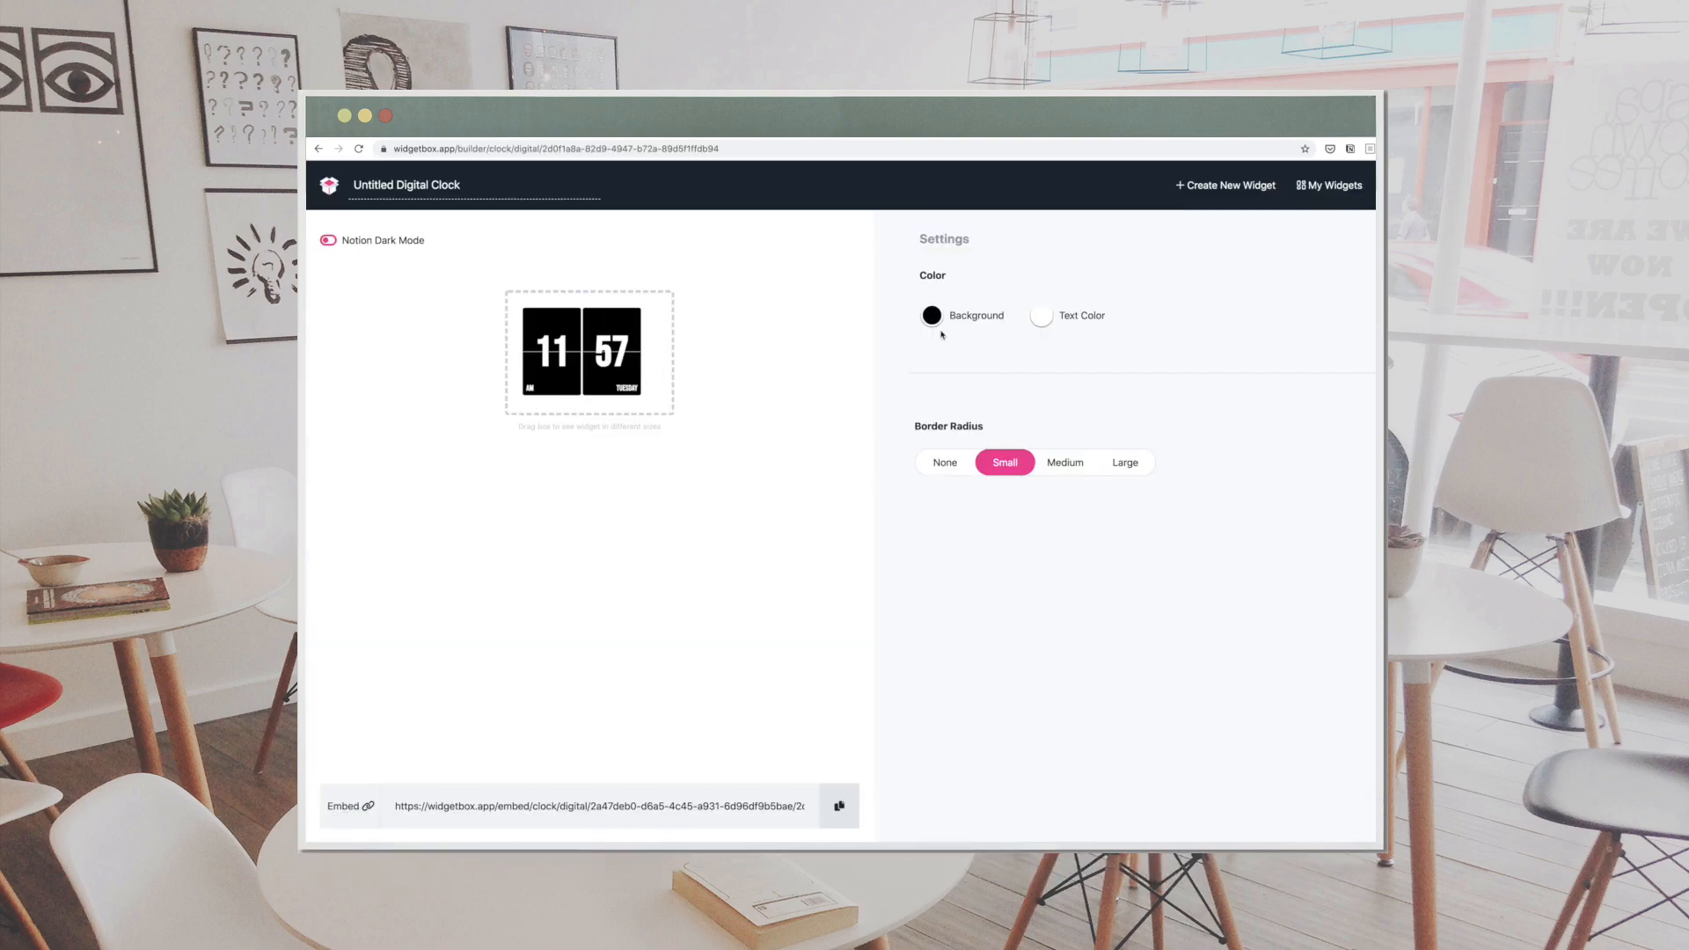
pyautogui.click(932, 316)
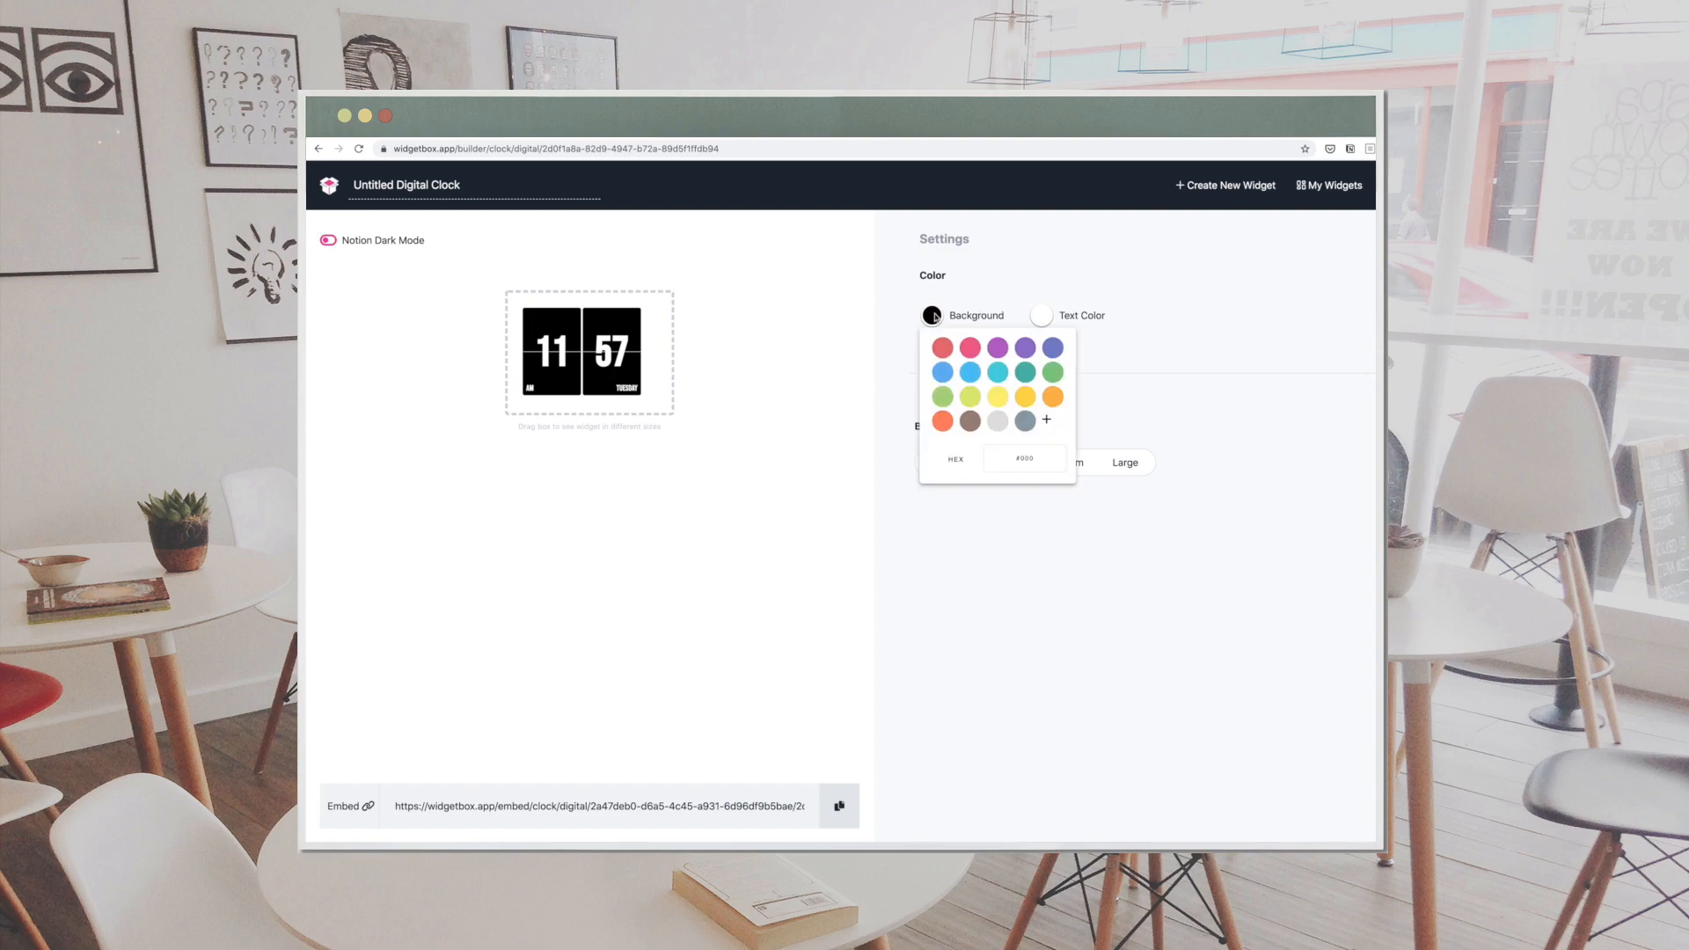
pyautogui.write('#D1E0D3')
pyautogui.click(1225, 483)
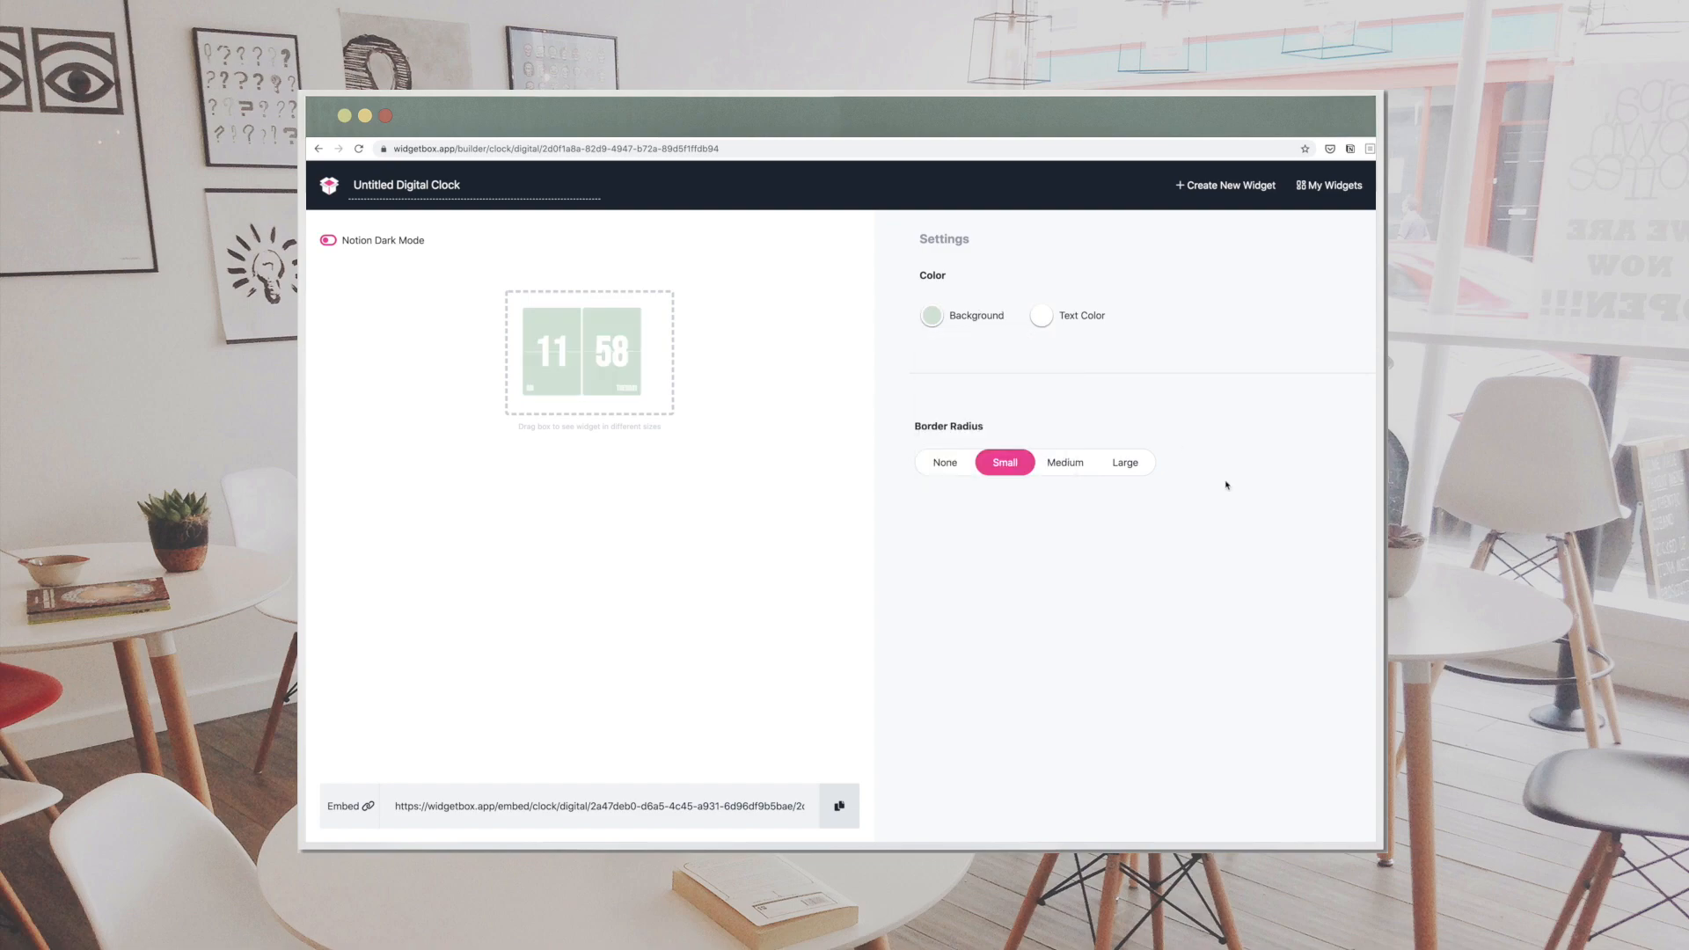
# - Set the digital clock's text color to #F5F0EB
pyautogui.click(1041, 316)
pyautogui.write('#F5F0EB')
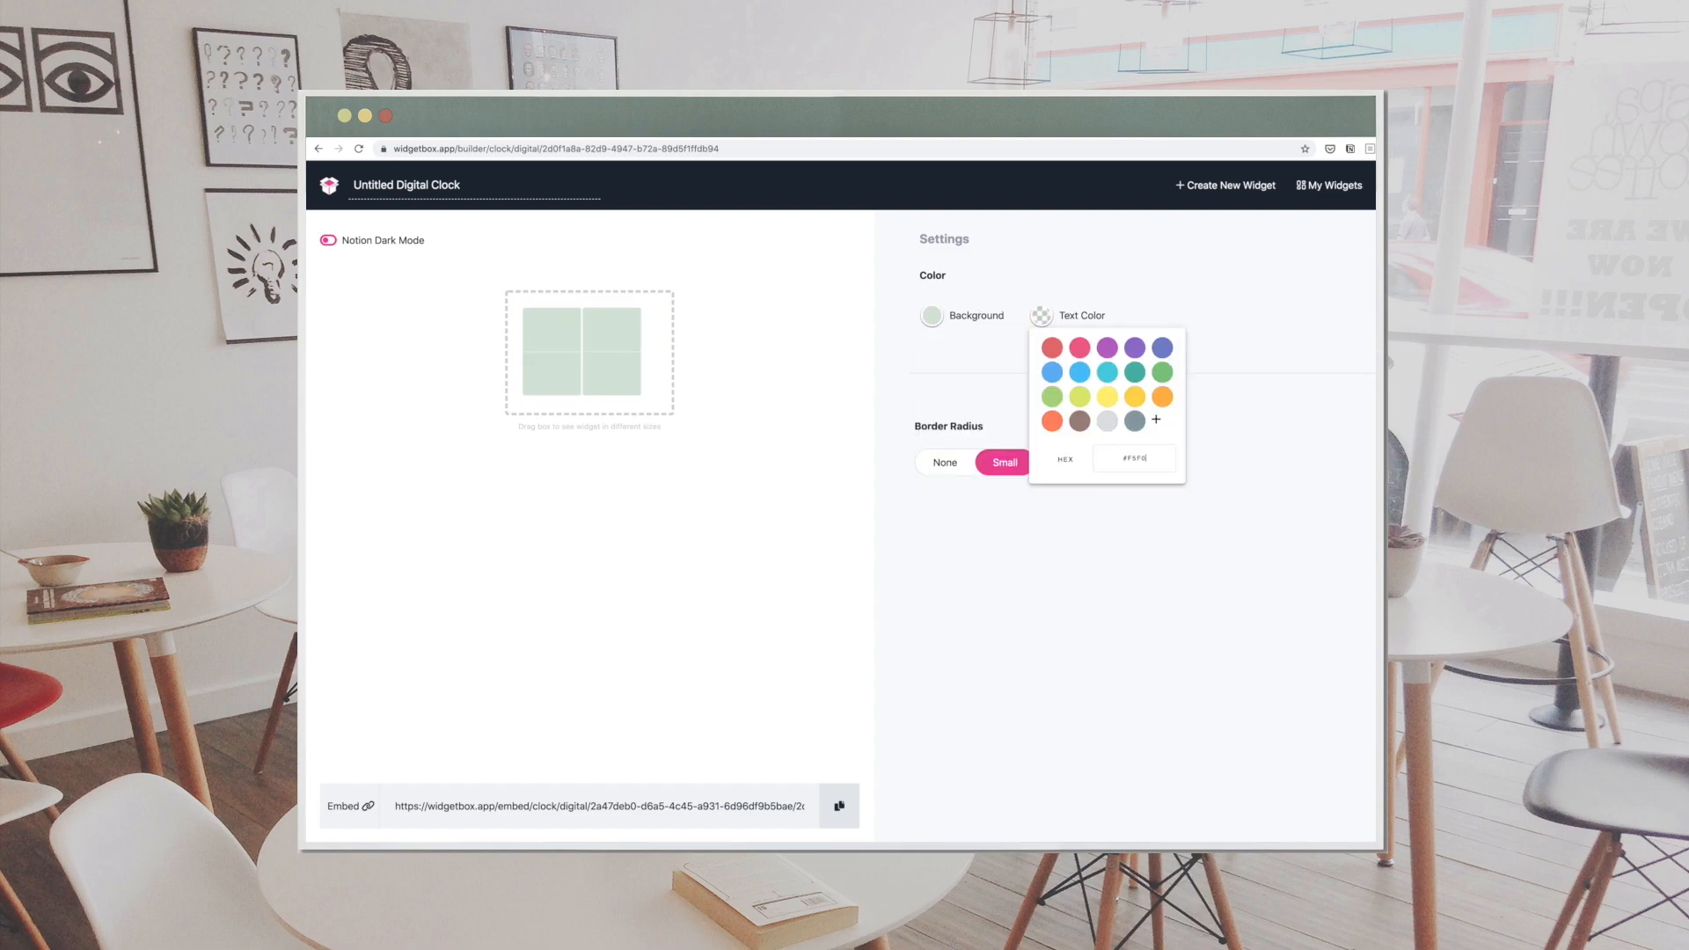
pyautogui.click(1201, 466)
# - Set the clock's border radius to Medium and copy its embed link
pyautogui.click(1068, 464)
pyautogui.click(1125, 468)
pyautogui.click(1019, 466)
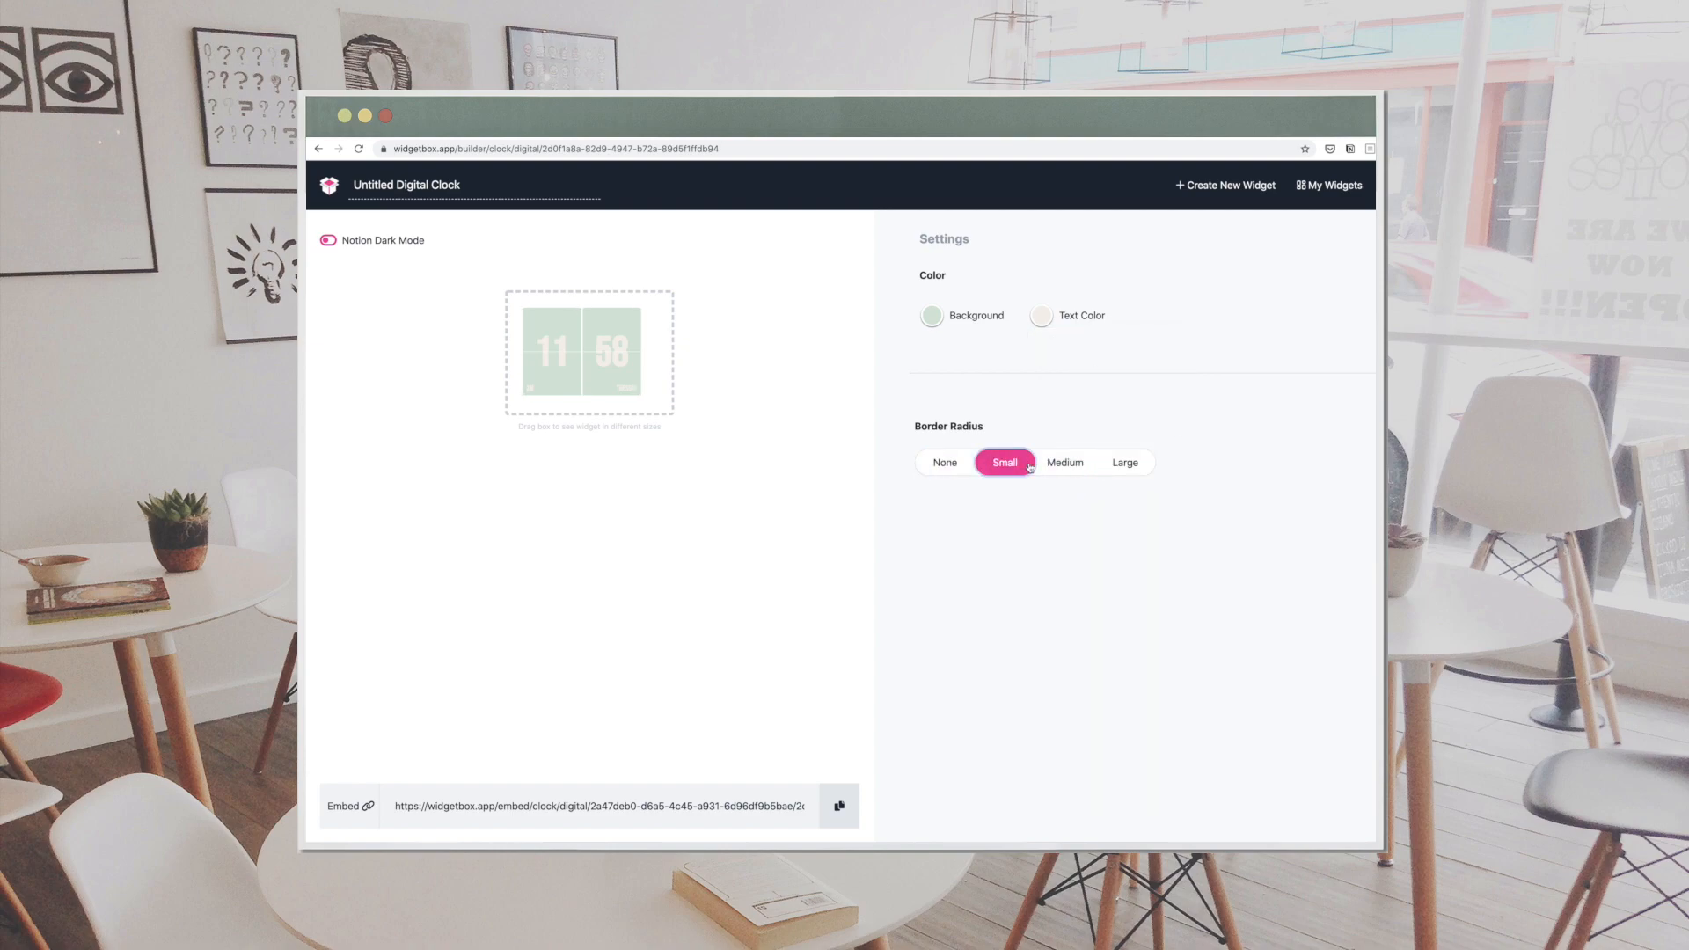
pyautogui.click(1065, 464)
pyautogui.click(839, 806)
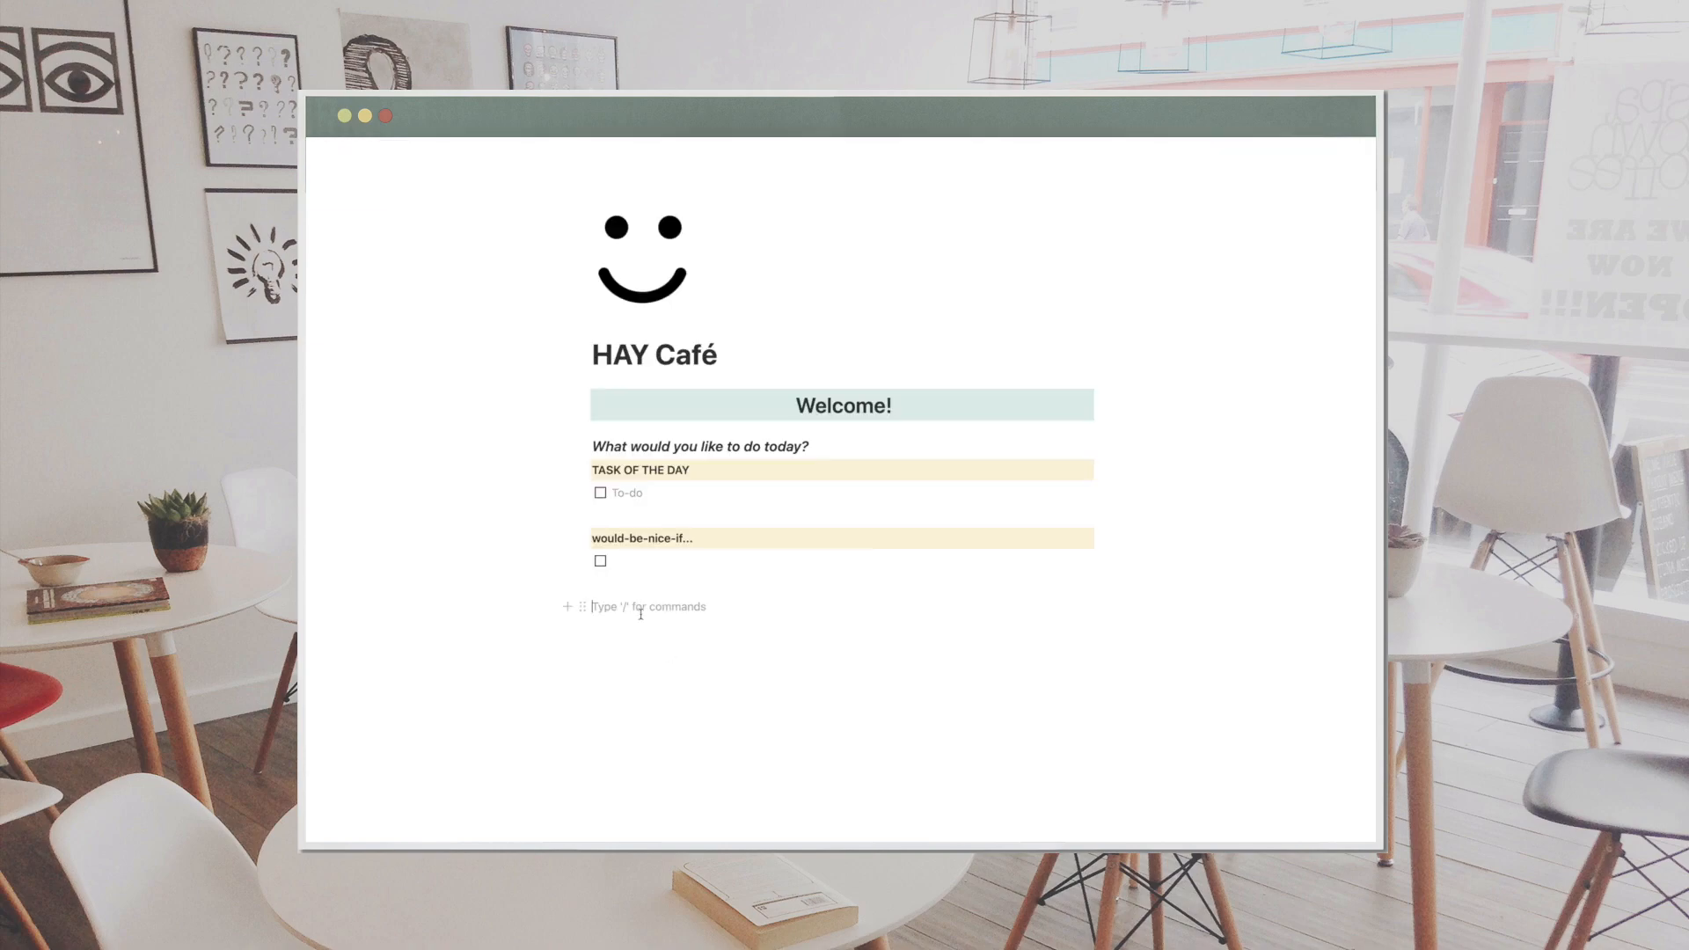
# - Switch back to Notion, embed the copied clock below the to-dos and move it into a column to the right of the task lists
pyautogui.press('super+v')
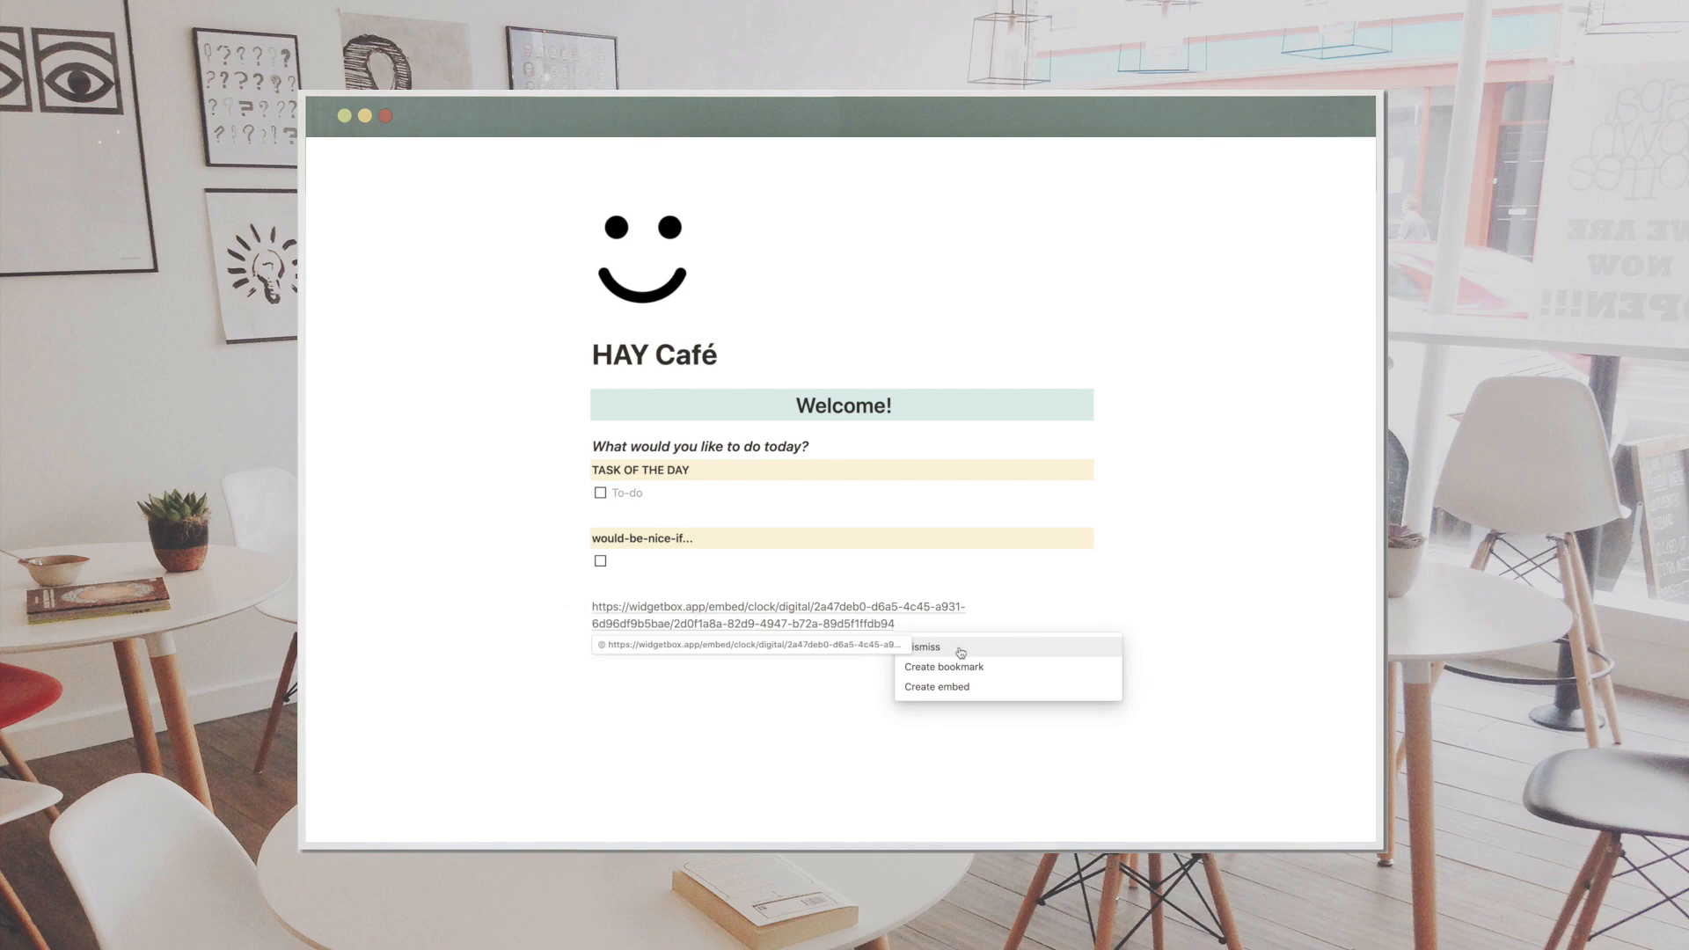
pyautogui.click(910, 693)
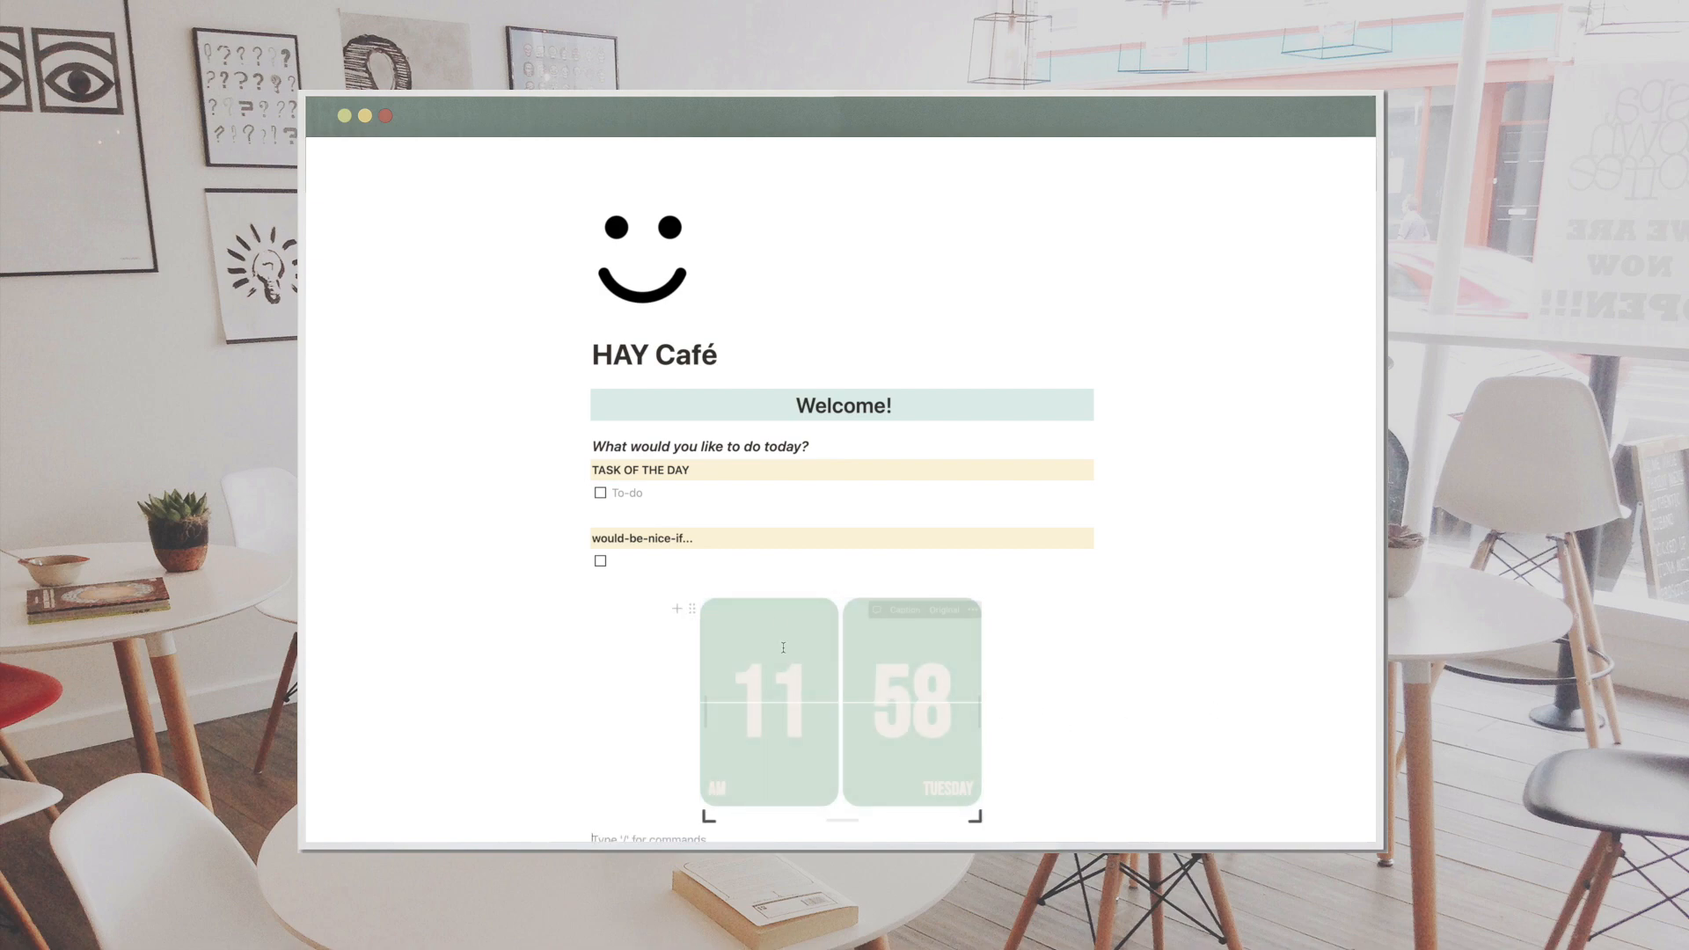
pyautogui.moveTo(694, 610); pyautogui.dragTo(1099, 449)
pyautogui.moveTo(573, 742); pyautogui.dragTo(591, 472)
pyautogui.click(735, 481)
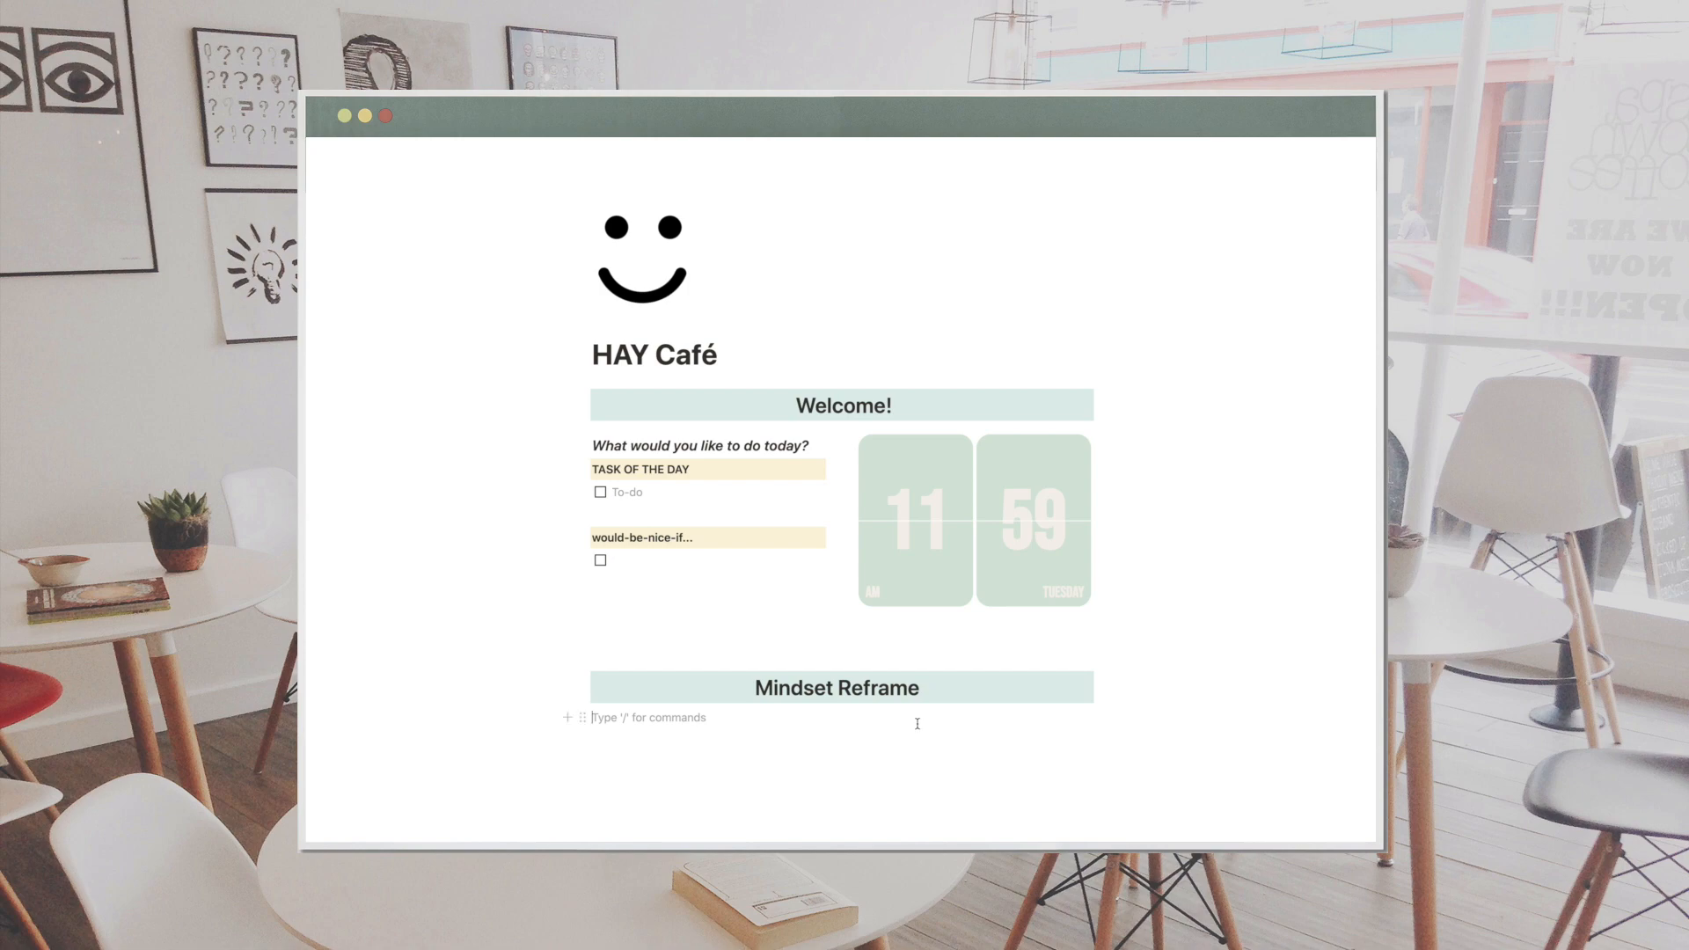
# - Switch to Indify and create a Quotes widget that displays the quoteoftheday Instagram account
pyautogui.scroll(-1, 916, 723)
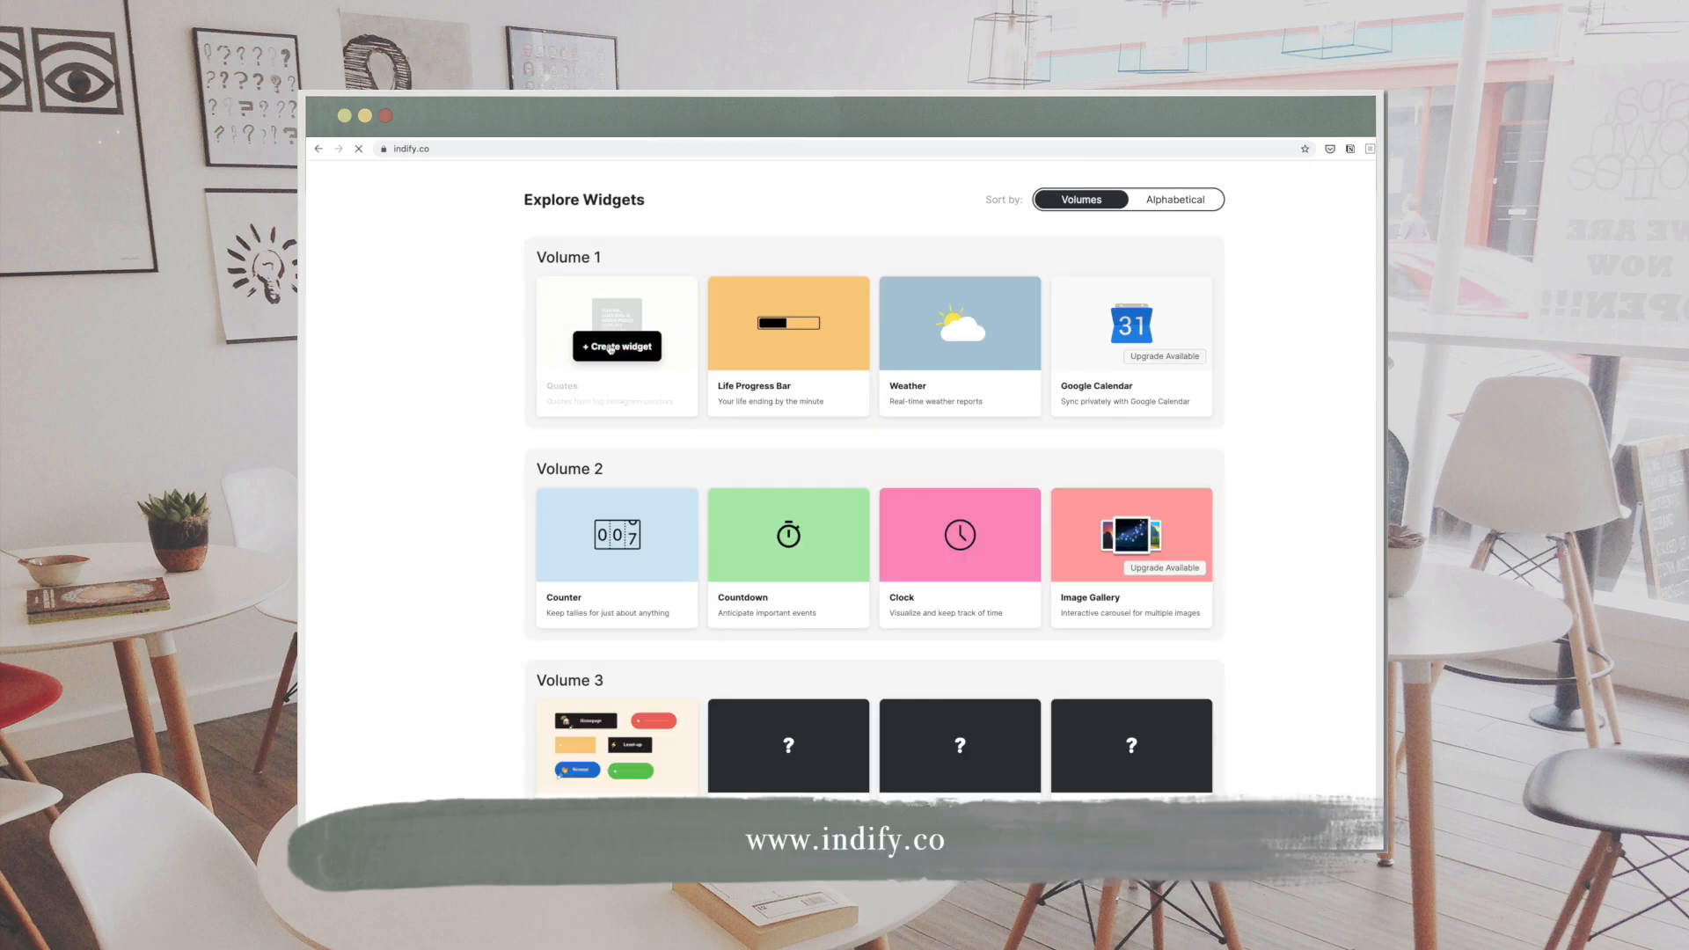
pyautogui.click(614, 348)
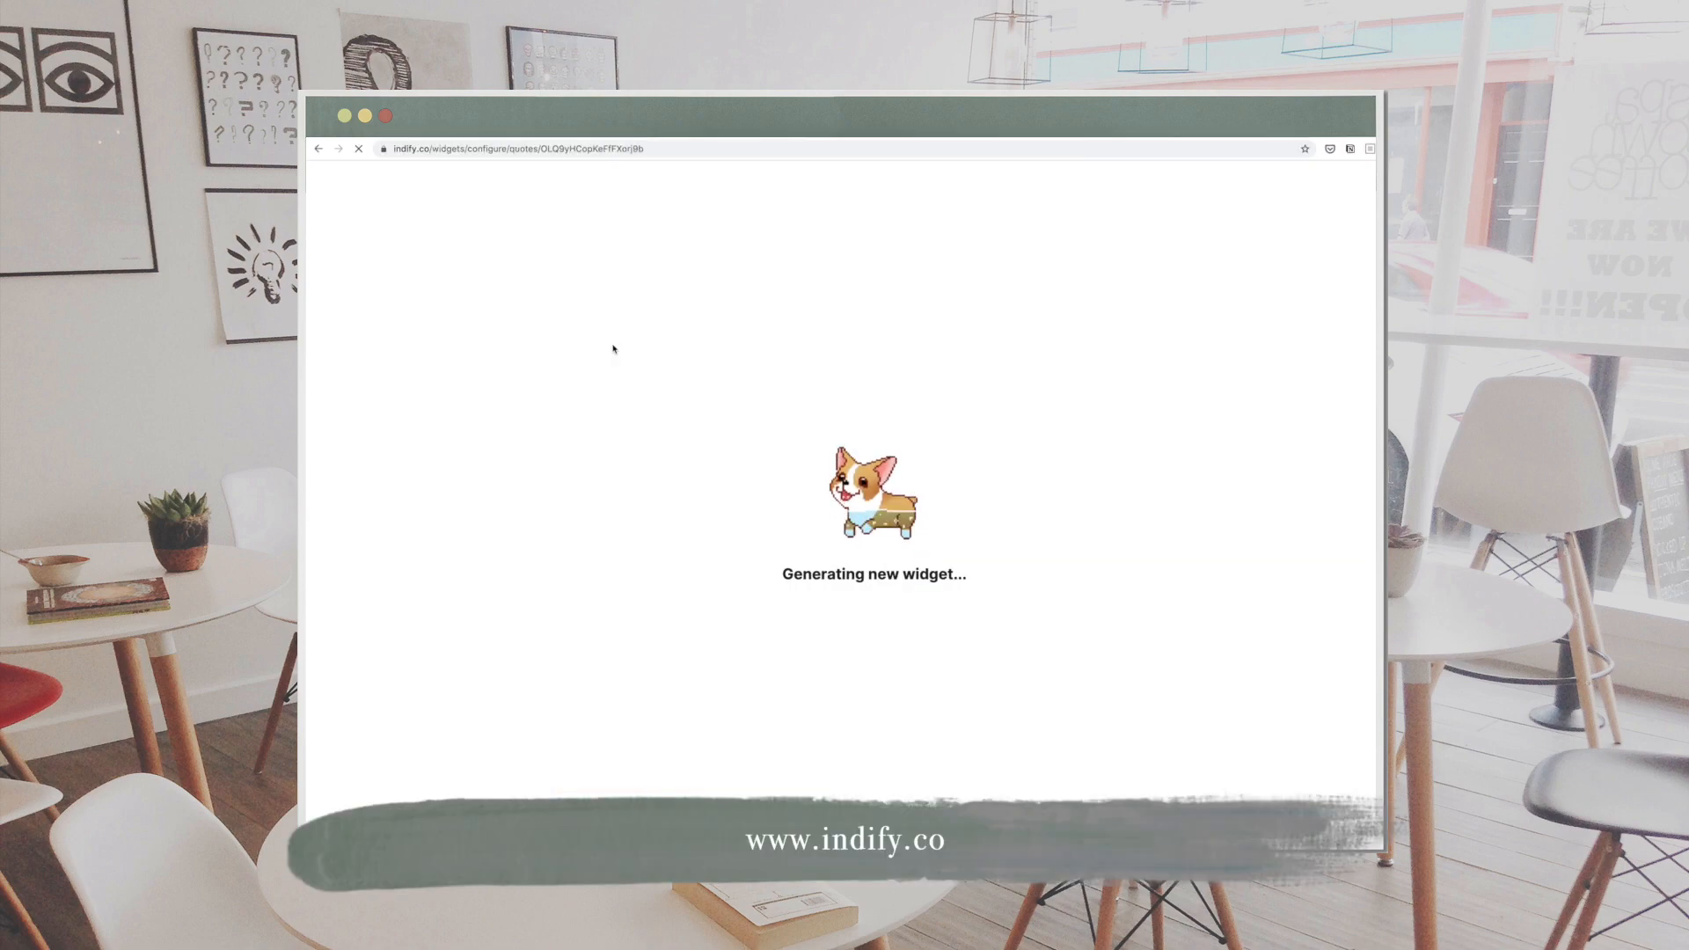
pyautogui.click(480, 329)
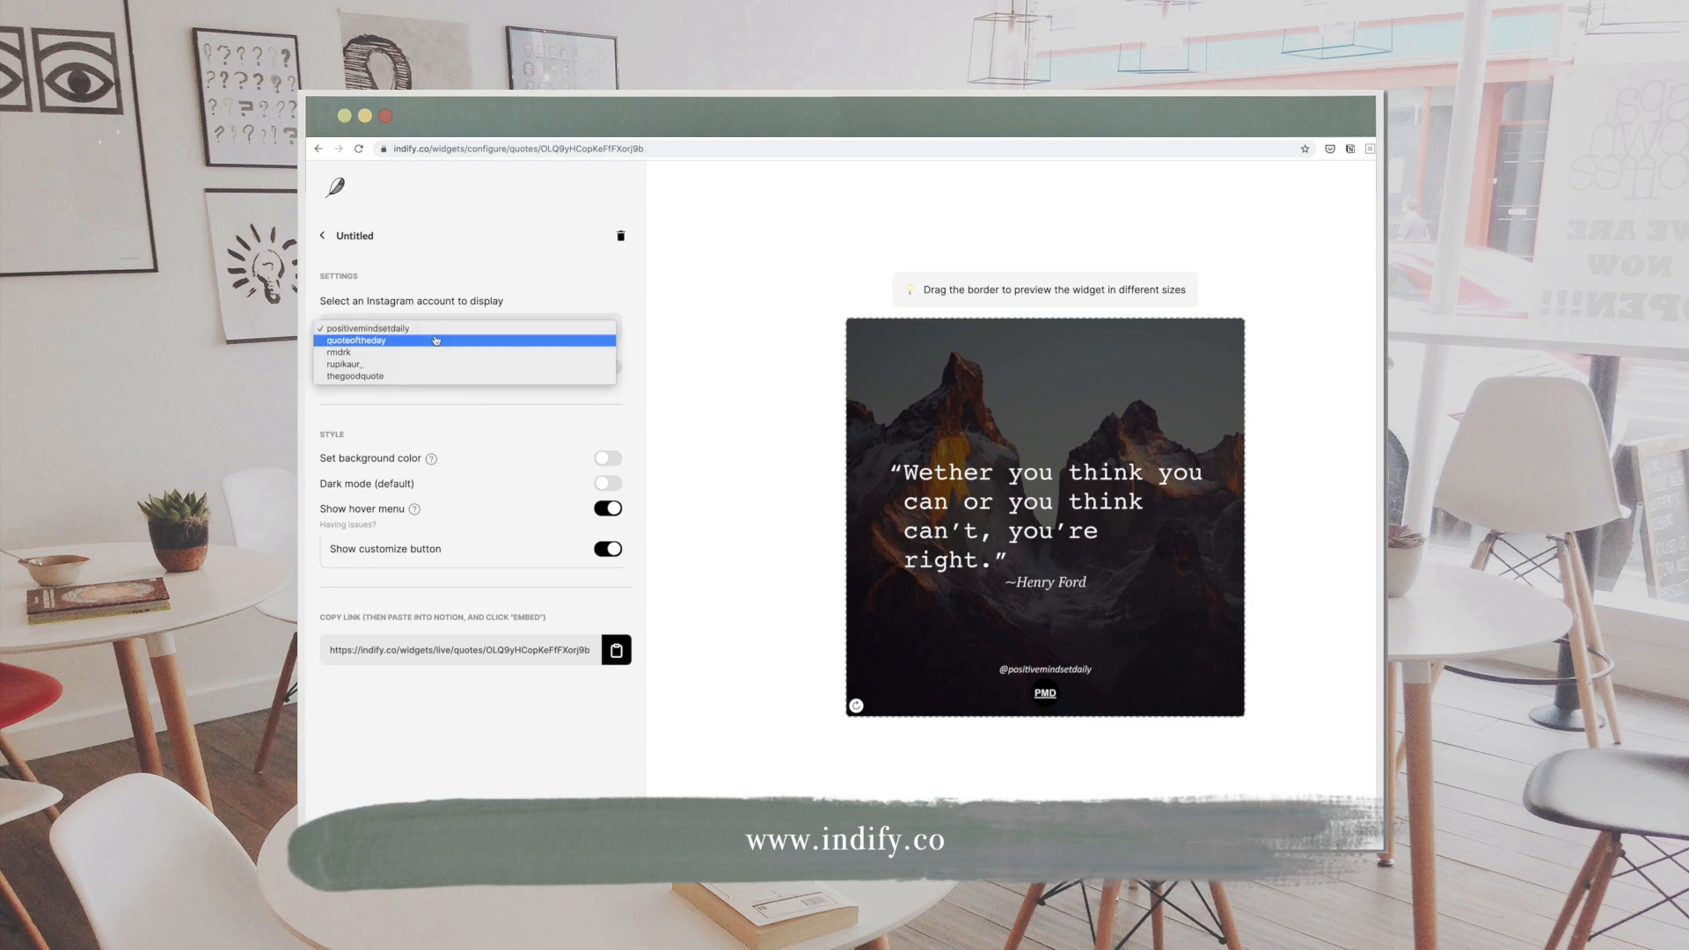
pyautogui.click(479, 340)
pyautogui.click(475, 332)
pyautogui.click(469, 332)
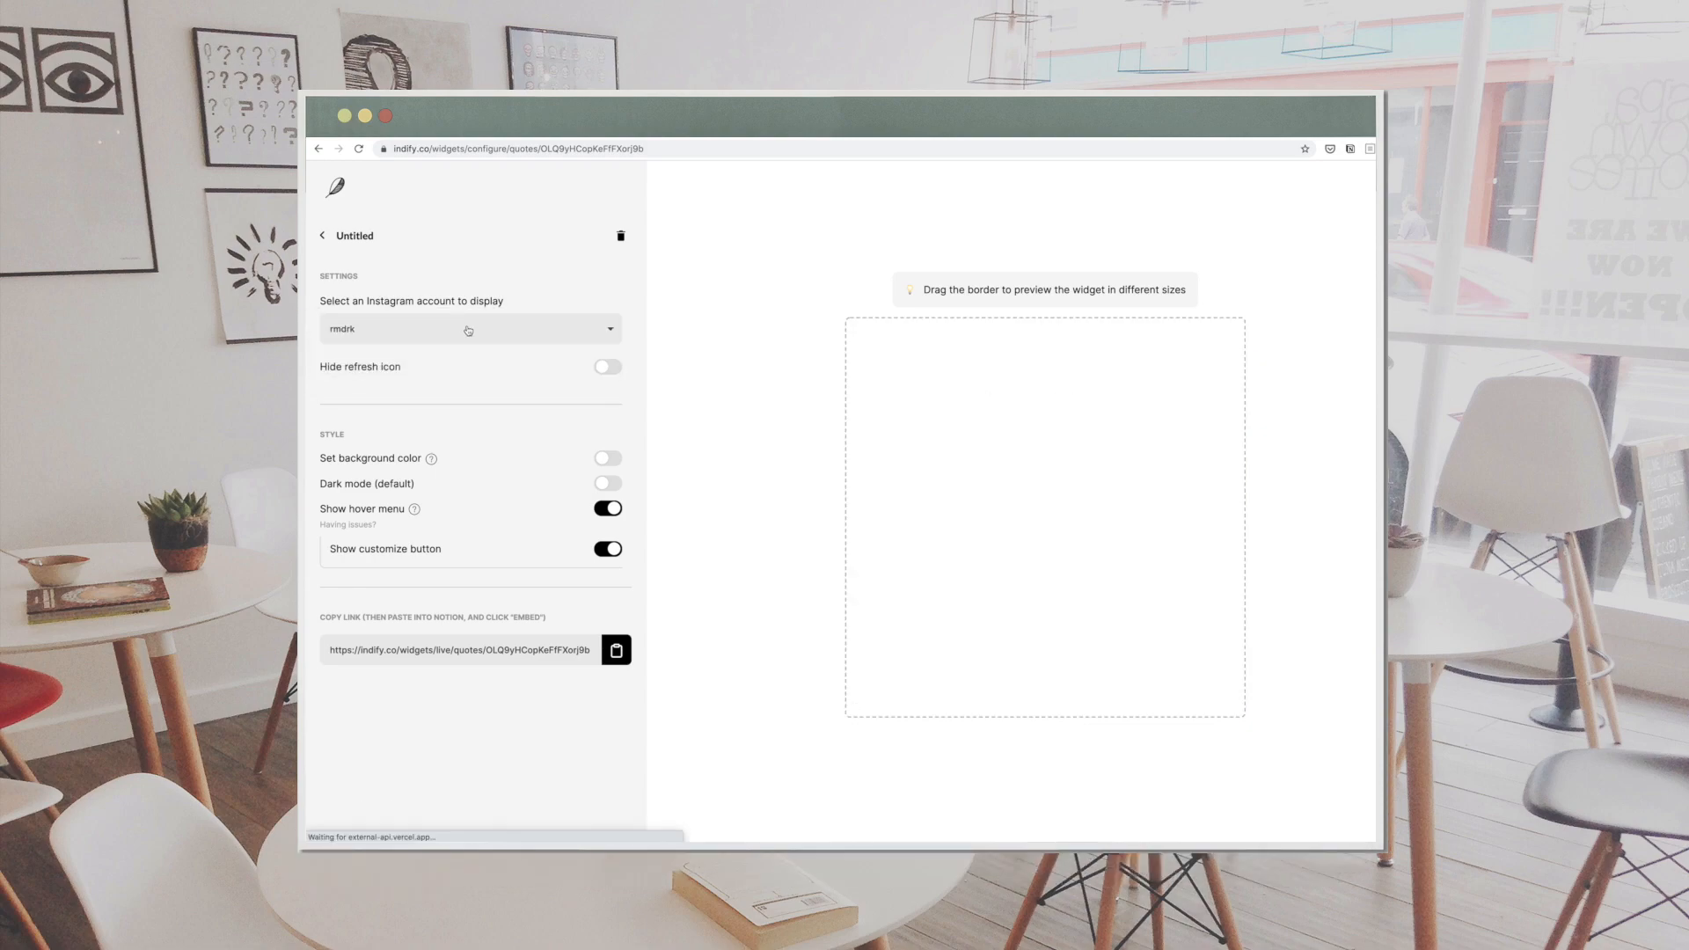
pyautogui.click(468, 331)
pyautogui.click(438, 328)
pyautogui.click(439, 328)
pyautogui.click(453, 329)
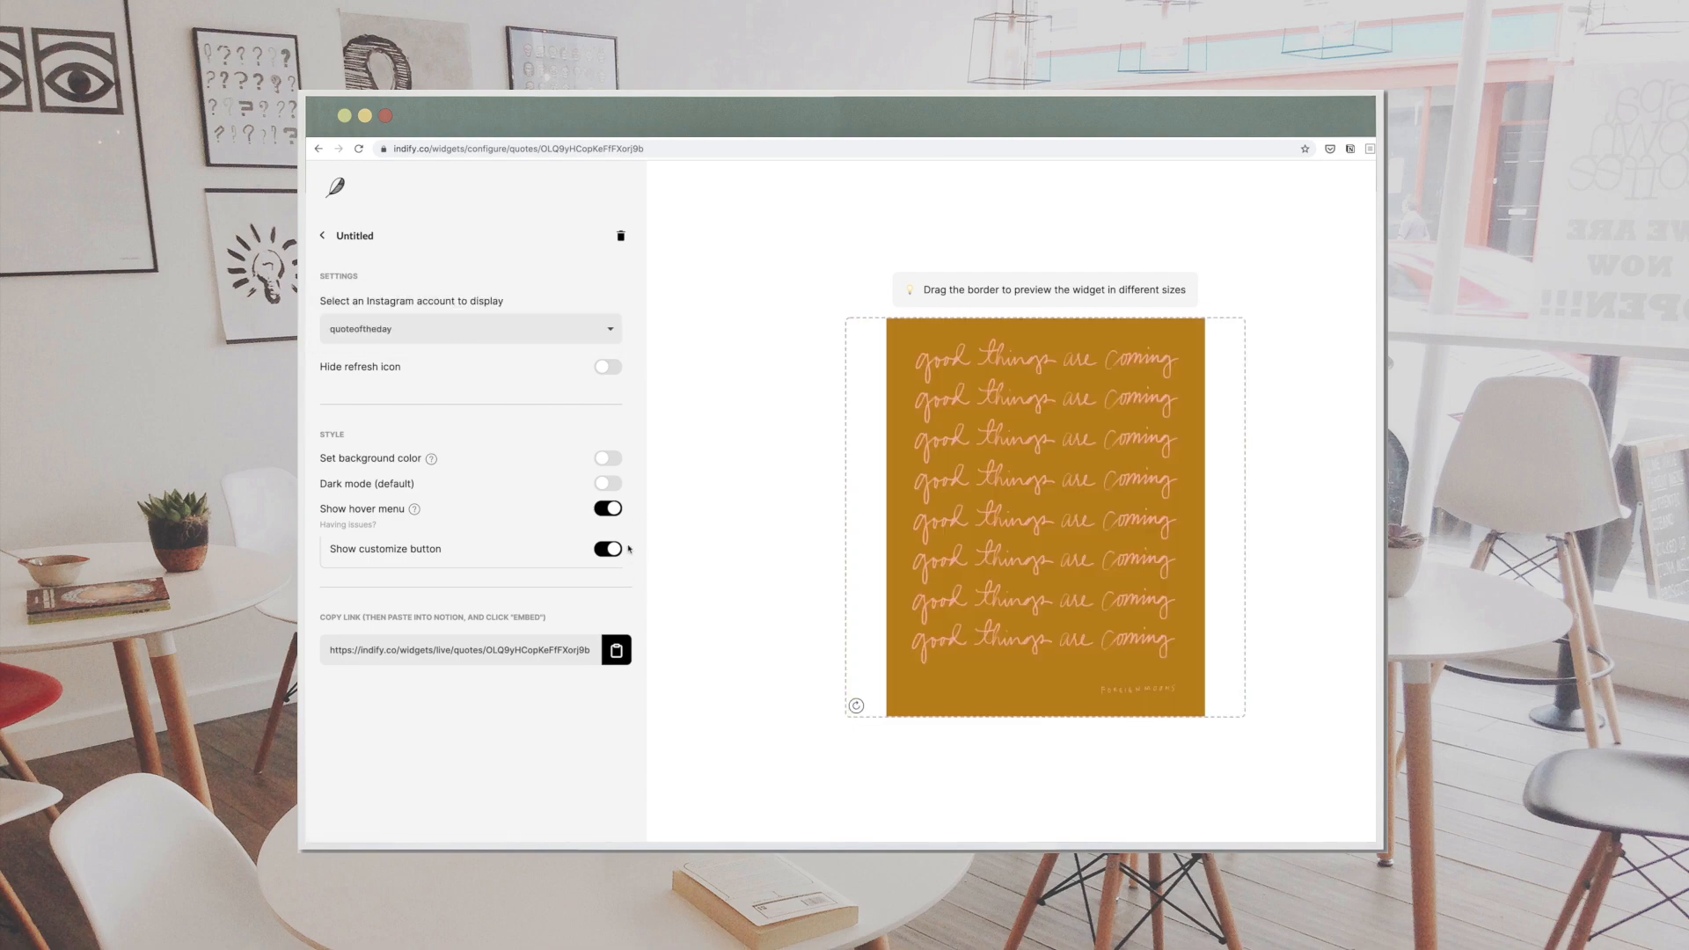
# - Copy the quotes widget's link, switch back to Notion and embed it under the "Mindset Reframe" heading
pyautogui.click(616, 649)
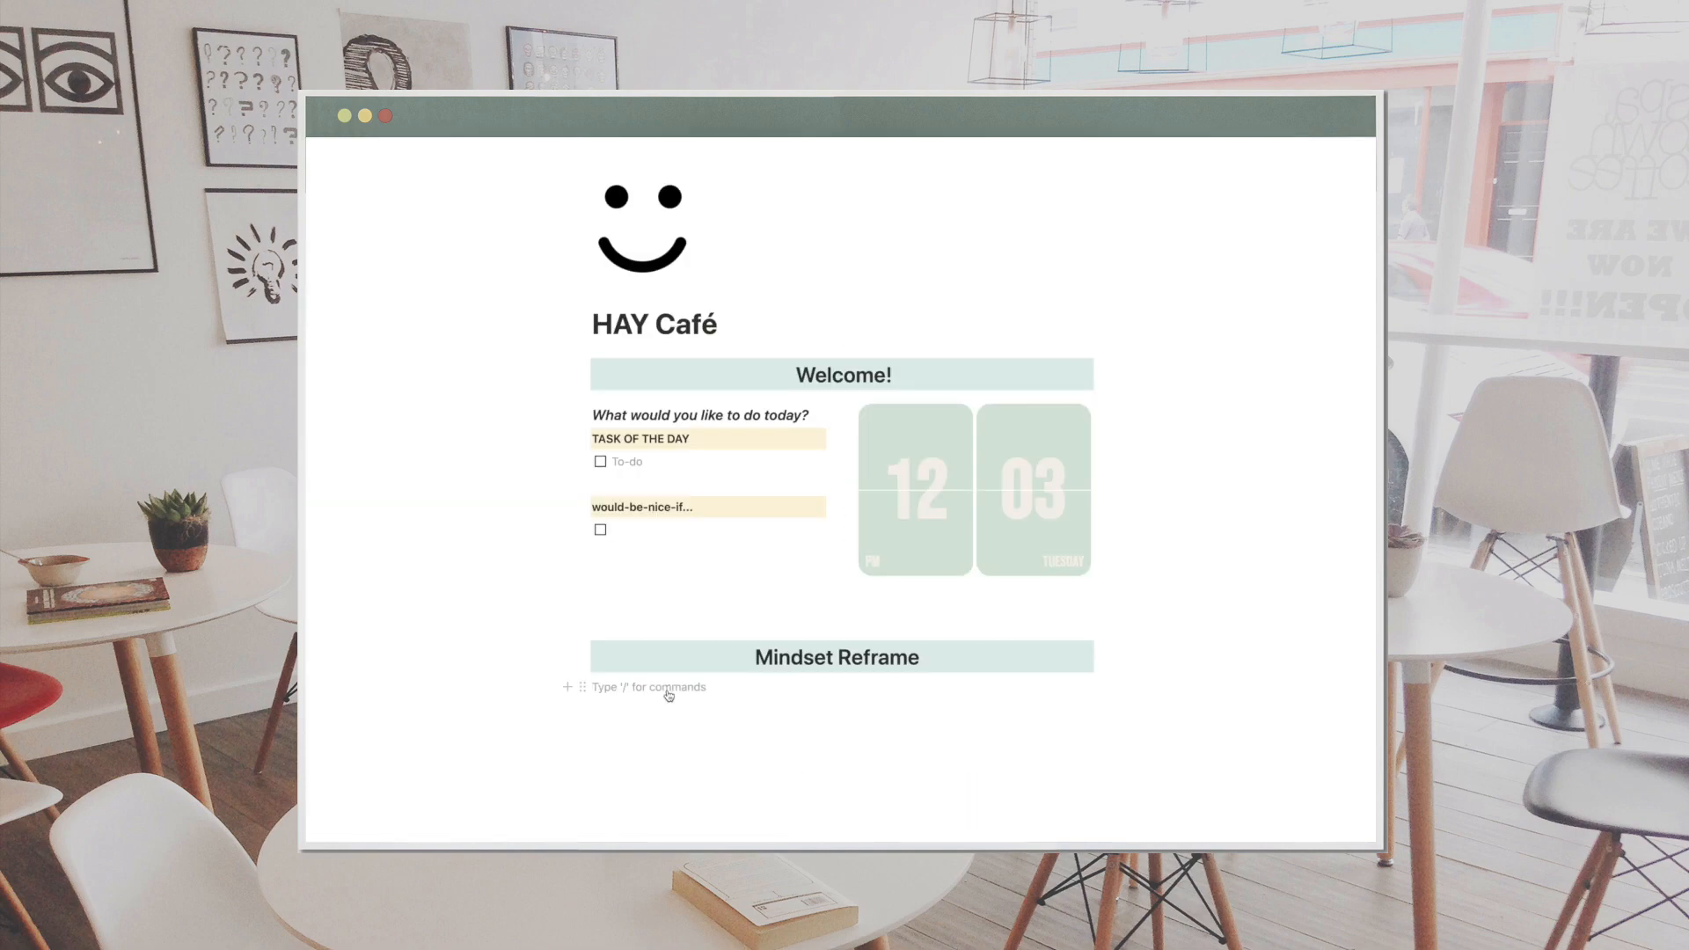
pyautogui.hotkey('ctrl', 'v')
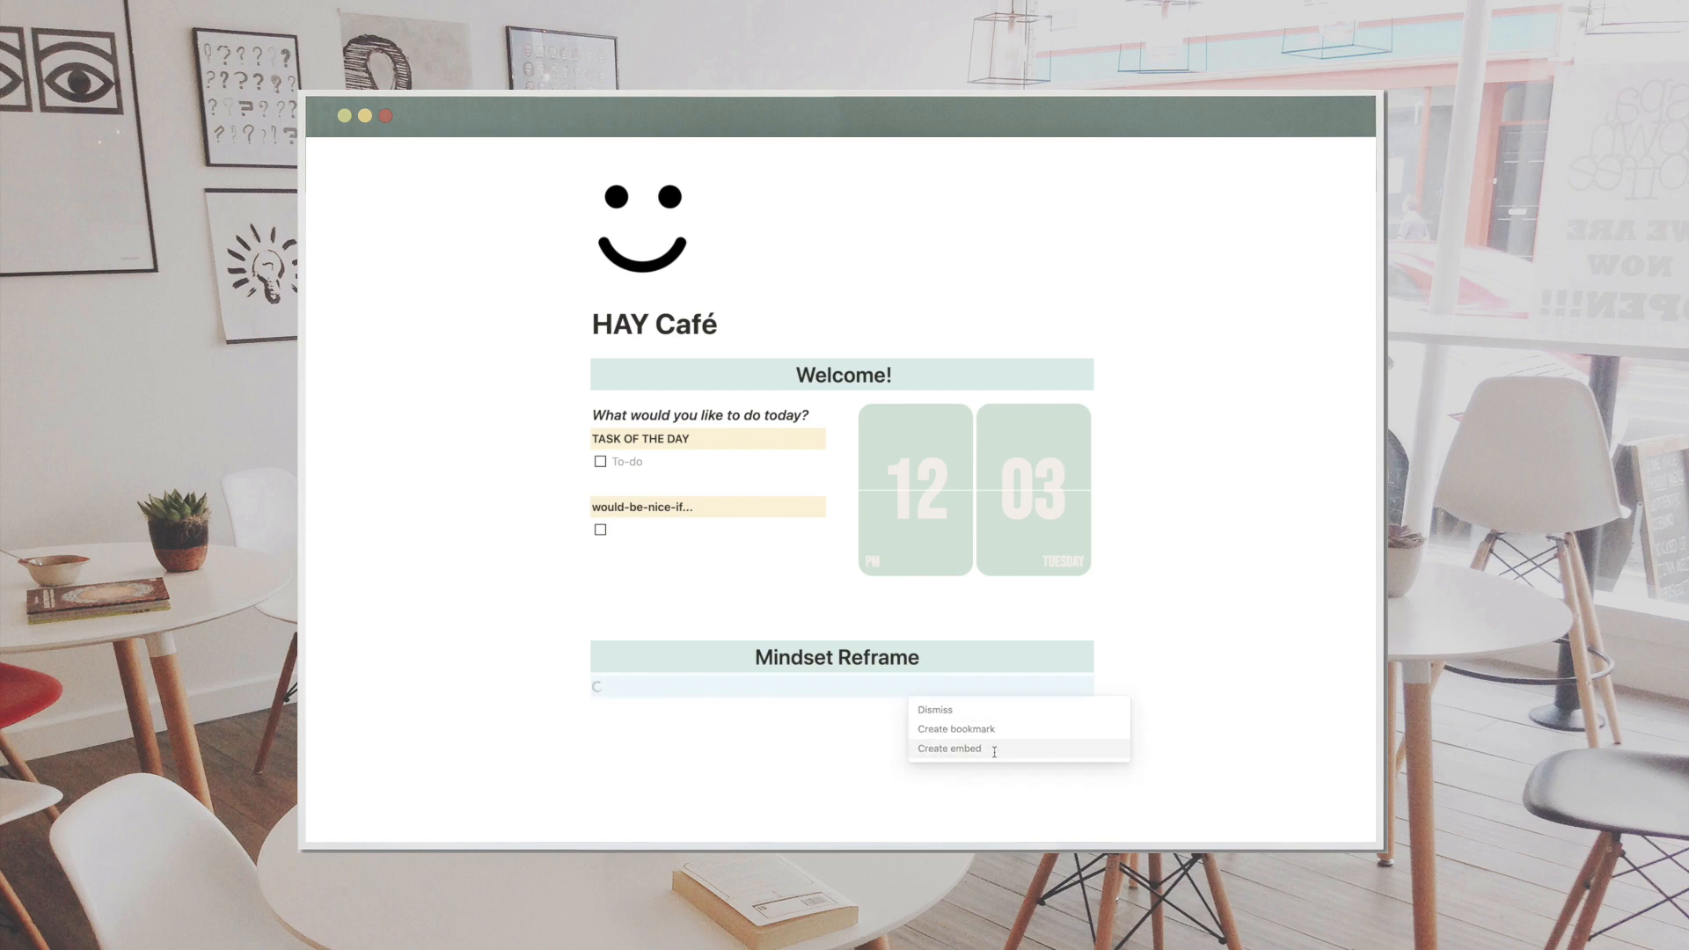
pyautogui.click(991, 747)
pyautogui.scroll(-3, 1080, 748)
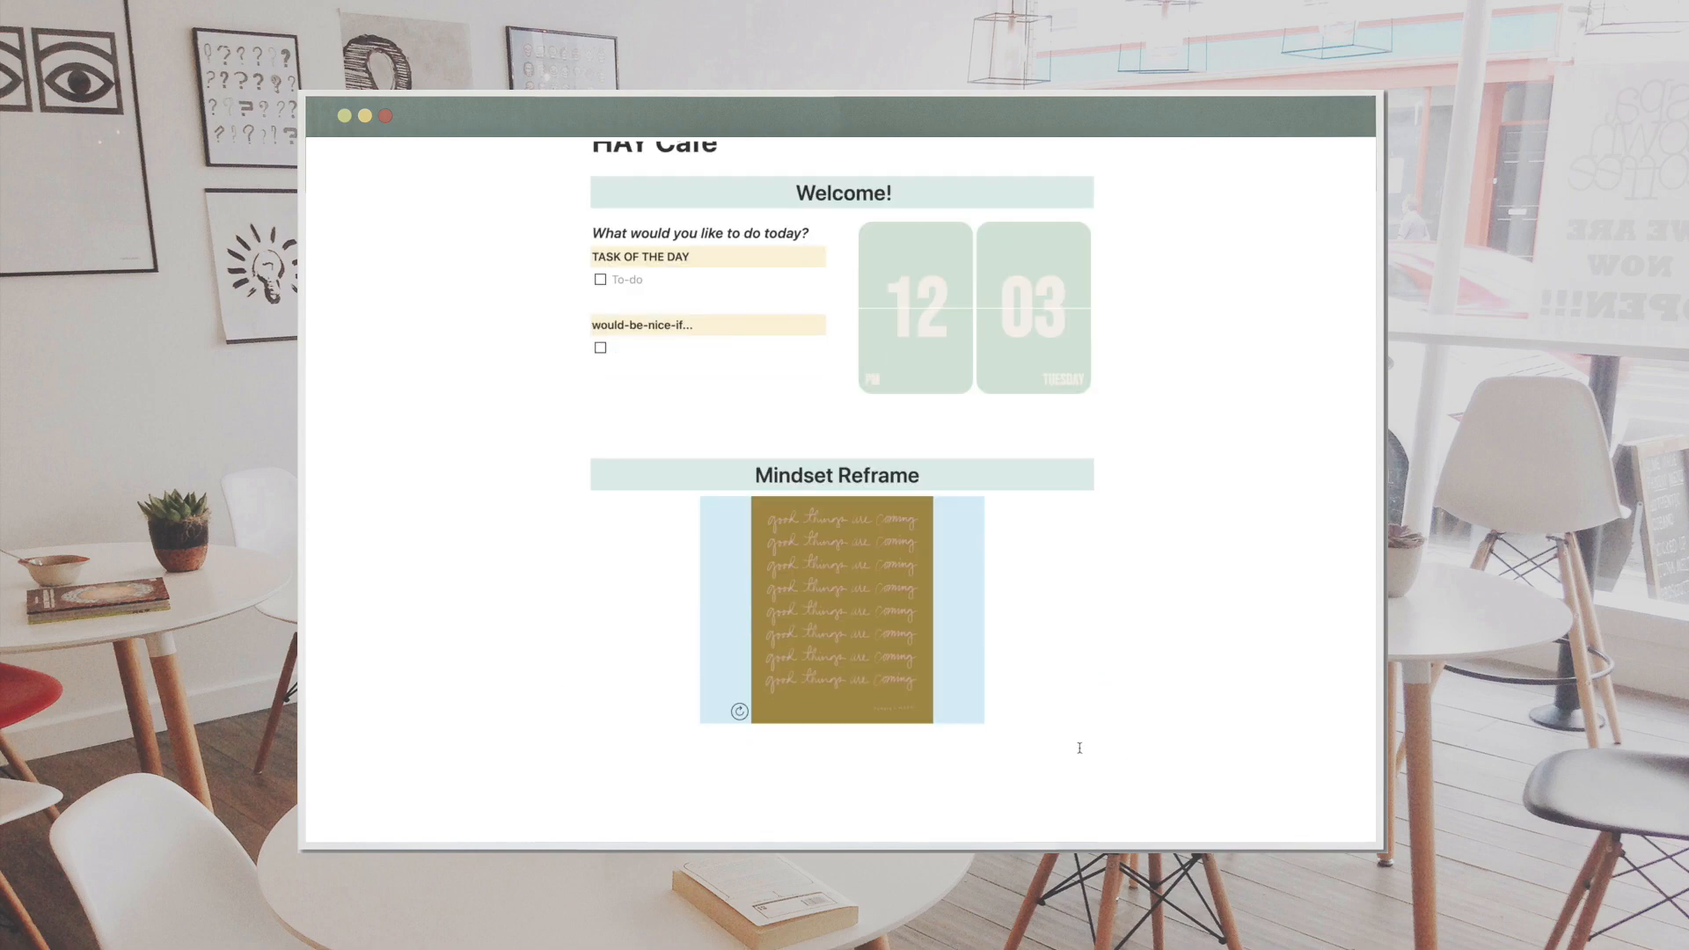
# - Add the text "Describe your future self once the task of the day is completed:" beside the quotes widget, with a yellow background
pyautogui.click(1068, 741)
pyautogui.moveTo(582, 739); pyautogui.dragTo(995, 591)
pyautogui.click(921, 649)
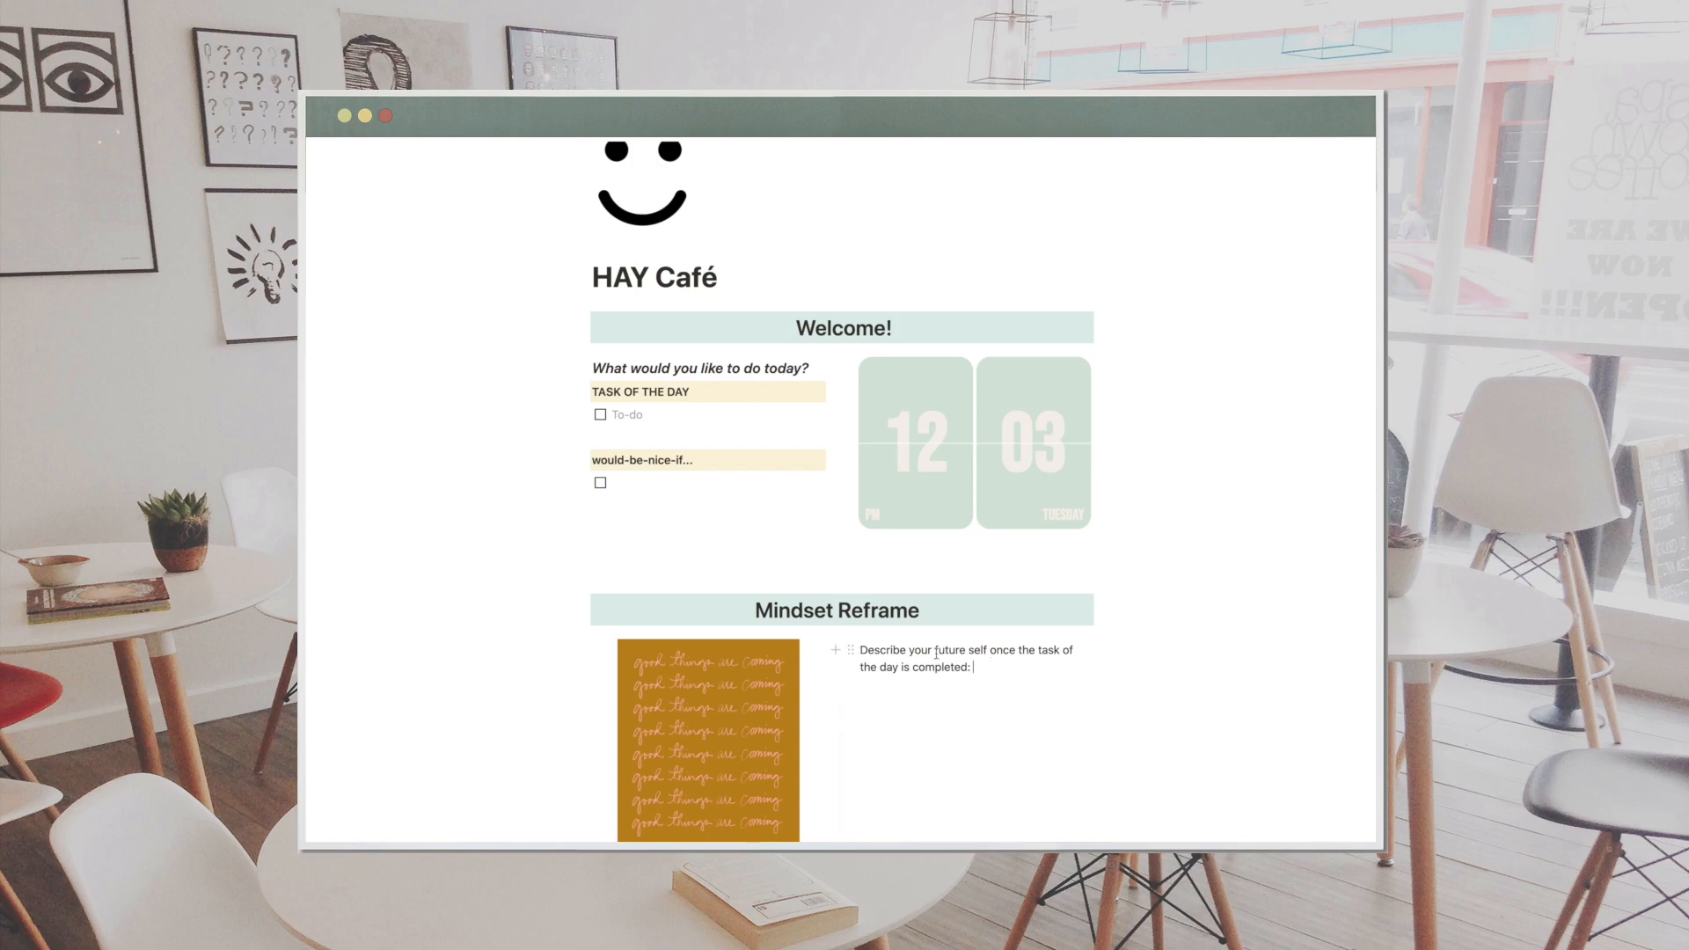
pyautogui.click(850, 649)
pyautogui.moveTo(710, 731)
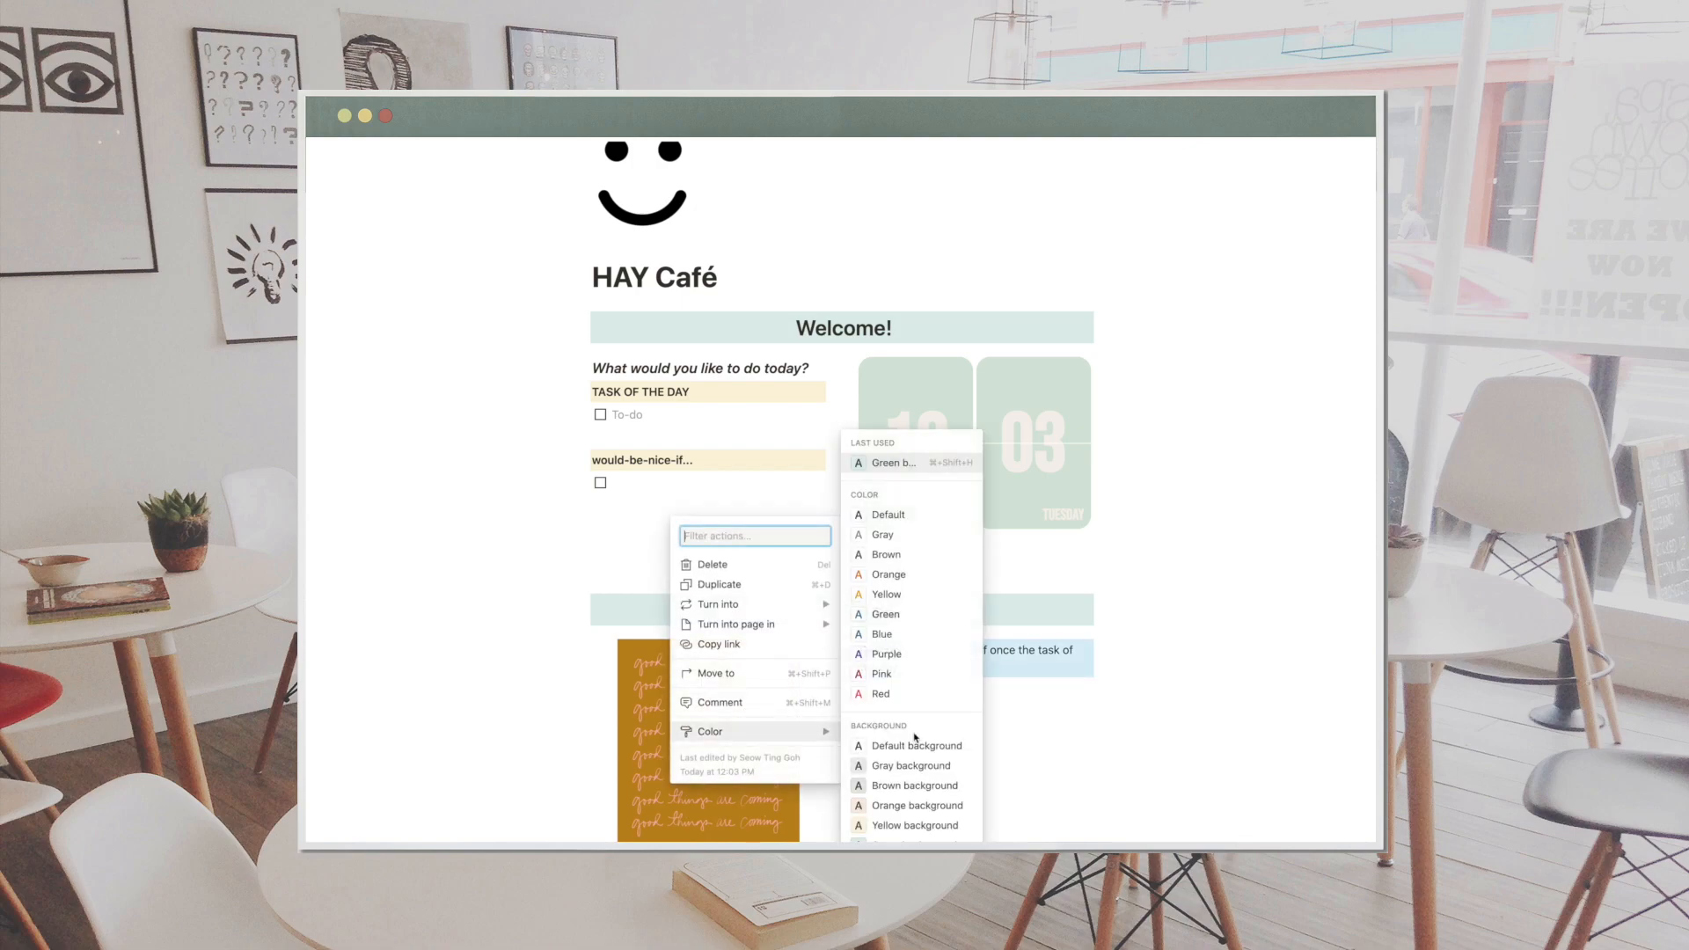
pyautogui.click(915, 811)
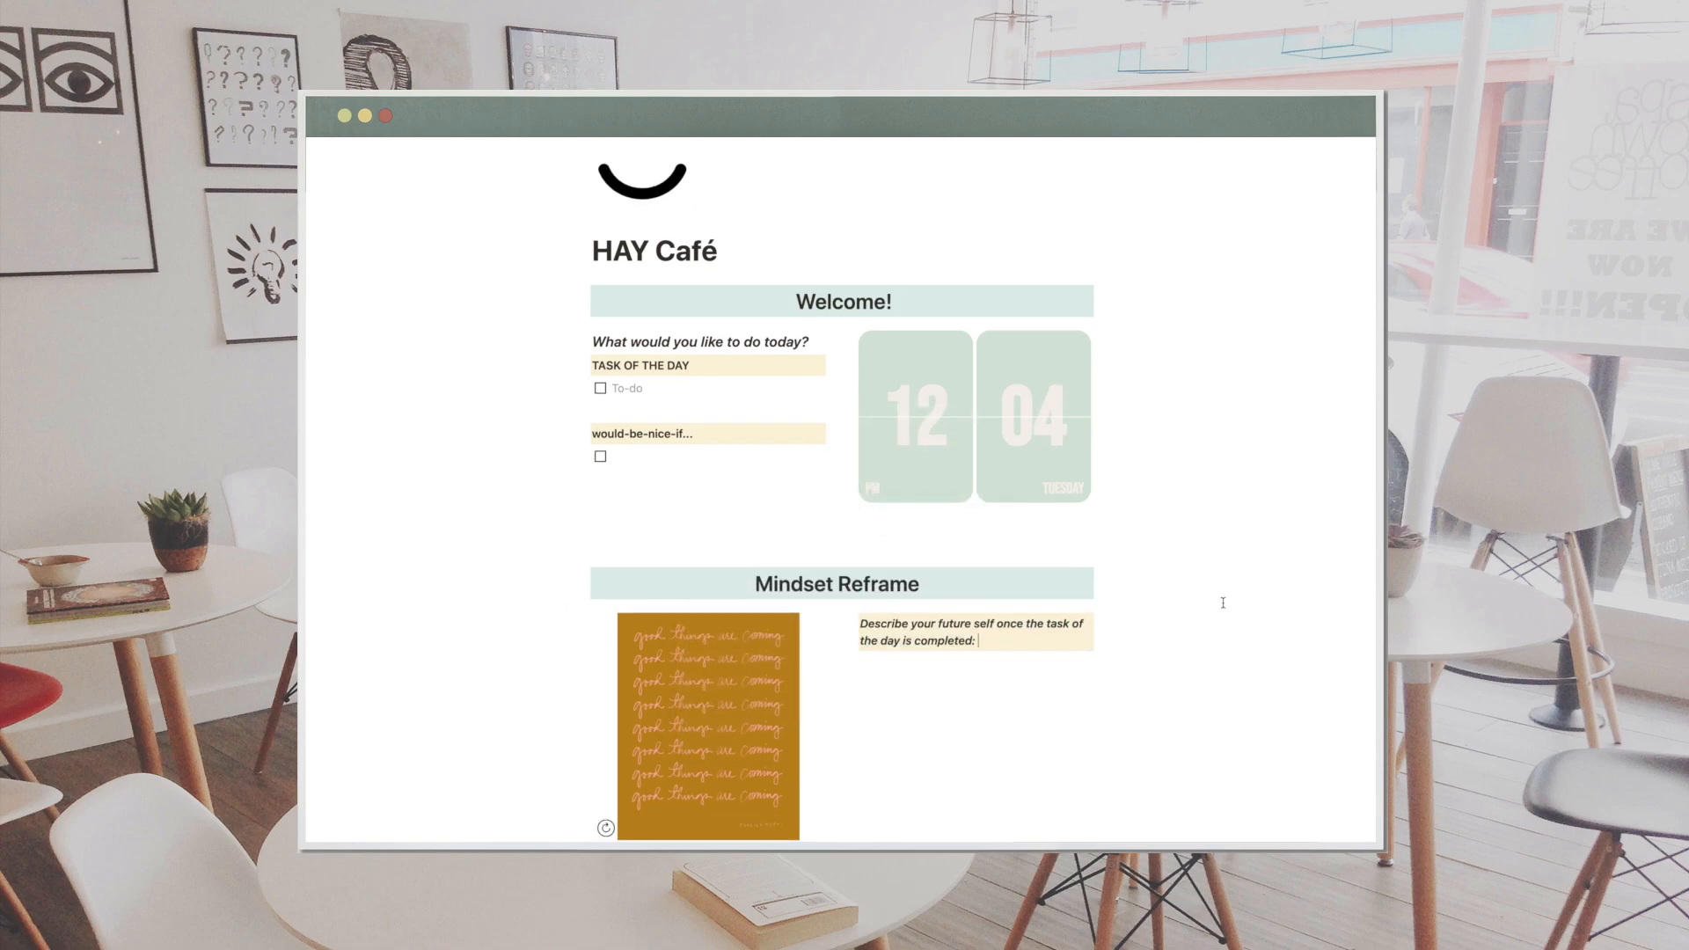
# - Extend the yellow prompt block with blank lines to match the quote's height, and refresh the displayed quote
pyautogui.hotkey('shift', 'Return')
pyautogui.hotkey('shift', 'Return')
pyautogui.hotkey('shift', 'Return')
pyautogui.hotkey('shift', 'Return')
pyautogui.hotkey('shift', 'Return')
pyautogui.hotkey('shift', 'Return')
pyautogui.hotkey('shift', 'Return')
pyautogui.hotkey('shift', 'Return')
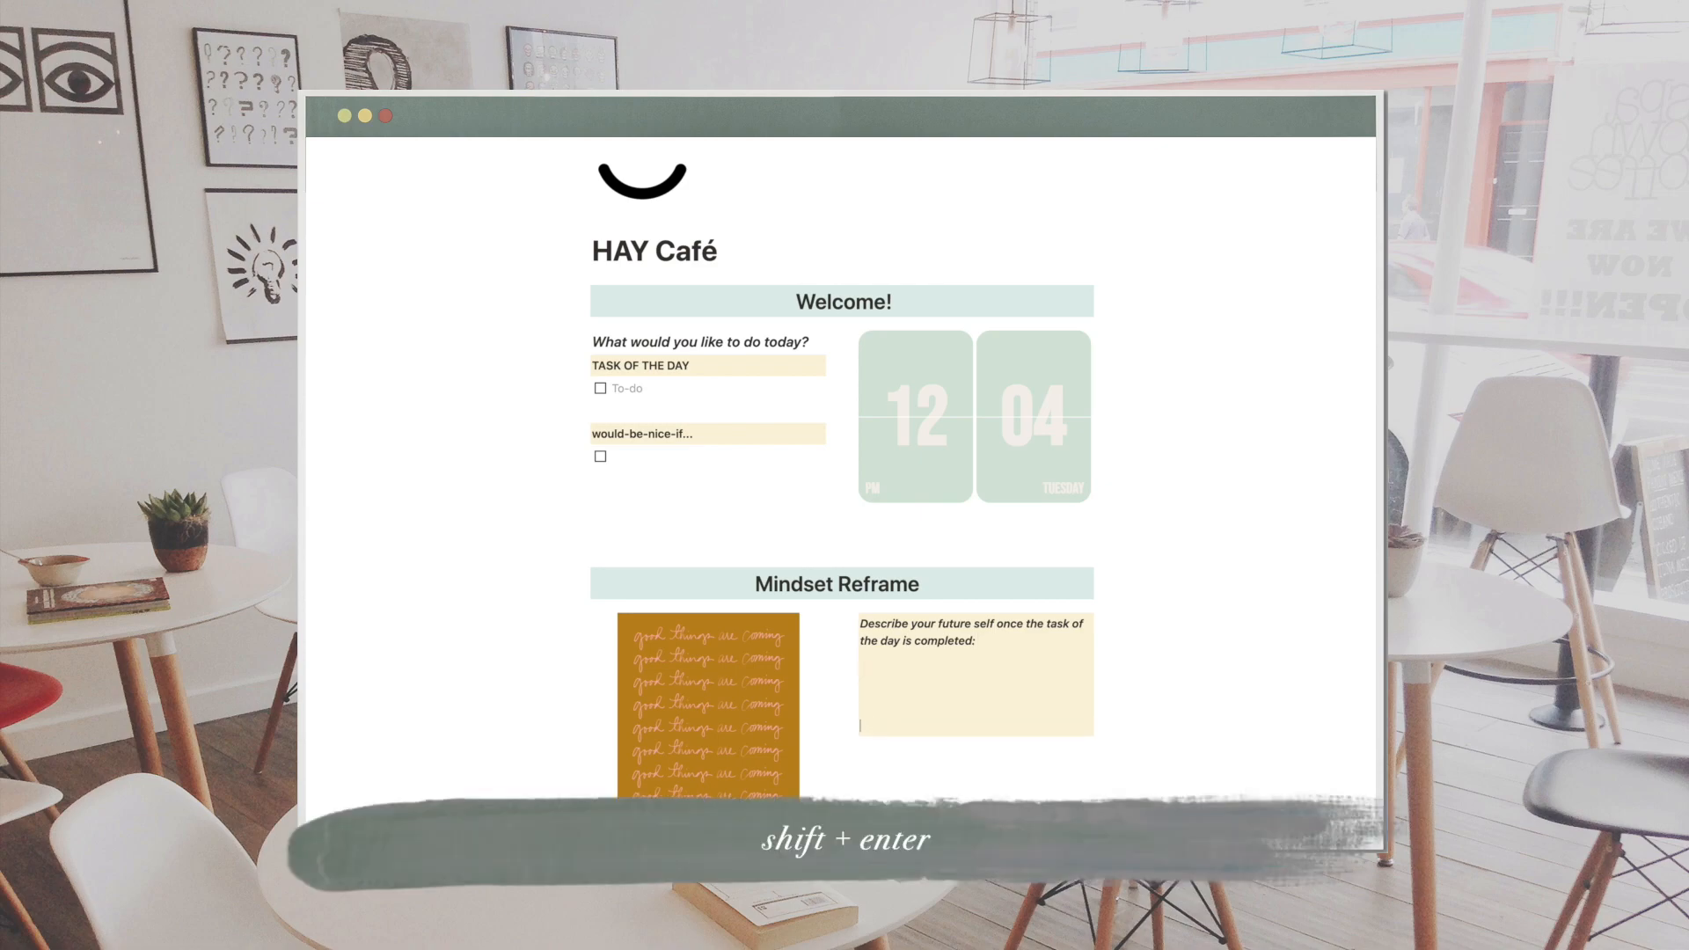
pyautogui.hotkey('shift', 'Return')
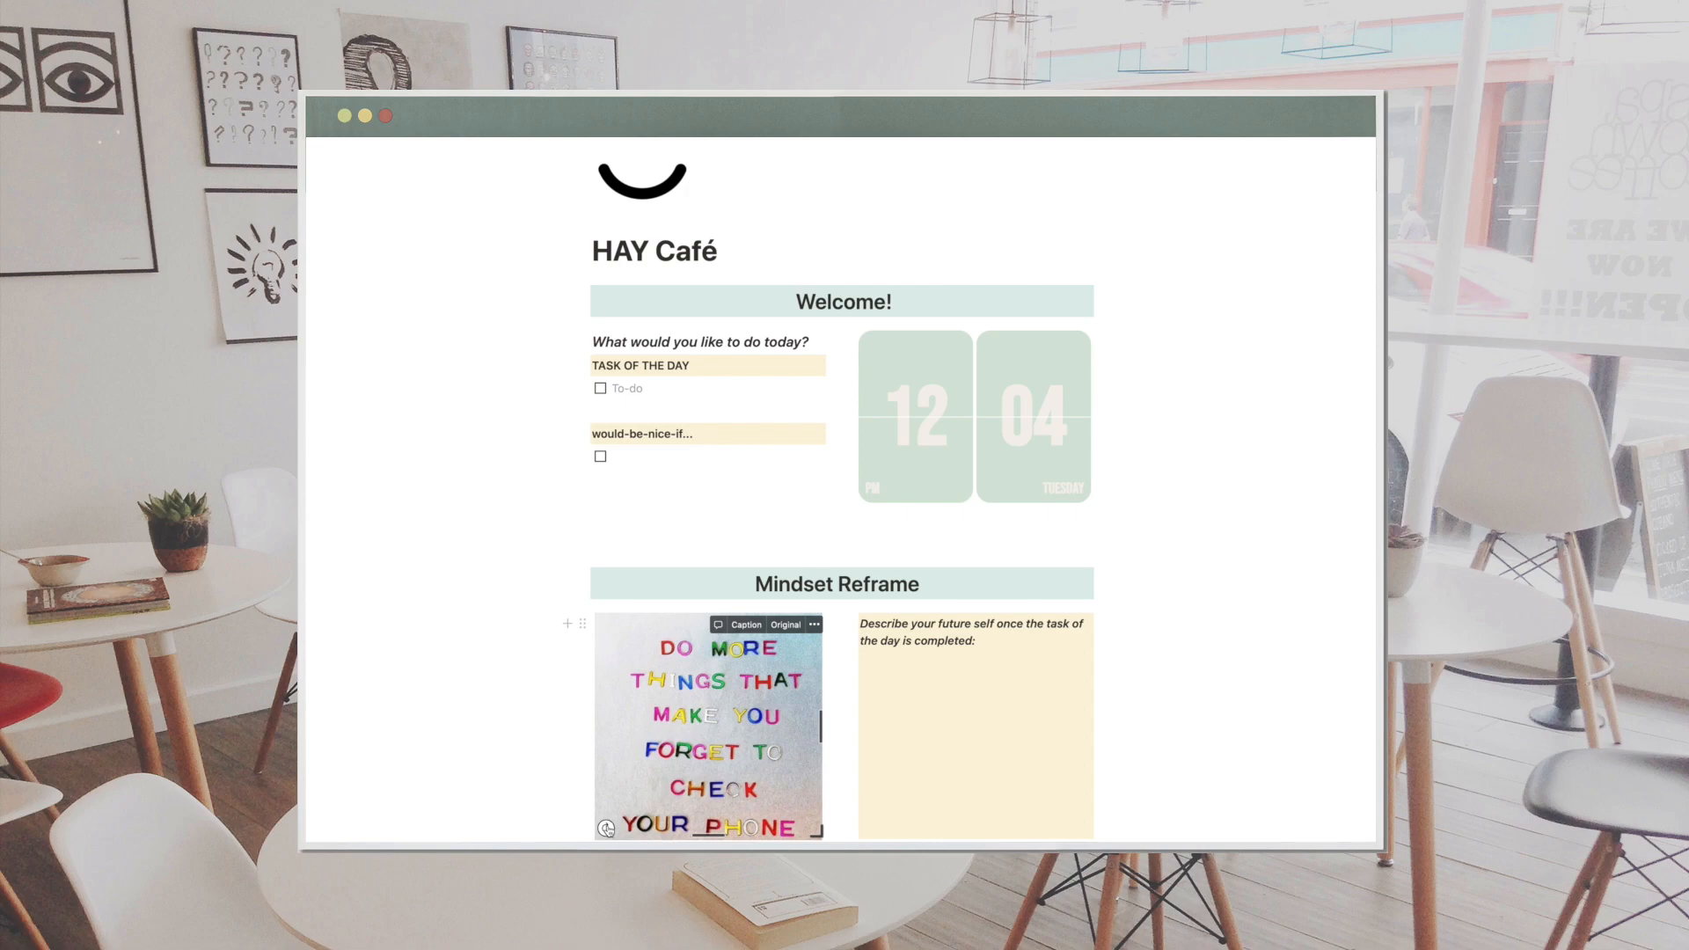
pyautogui.click(606, 828)
pyautogui.scroll(-2, 1353, 625)
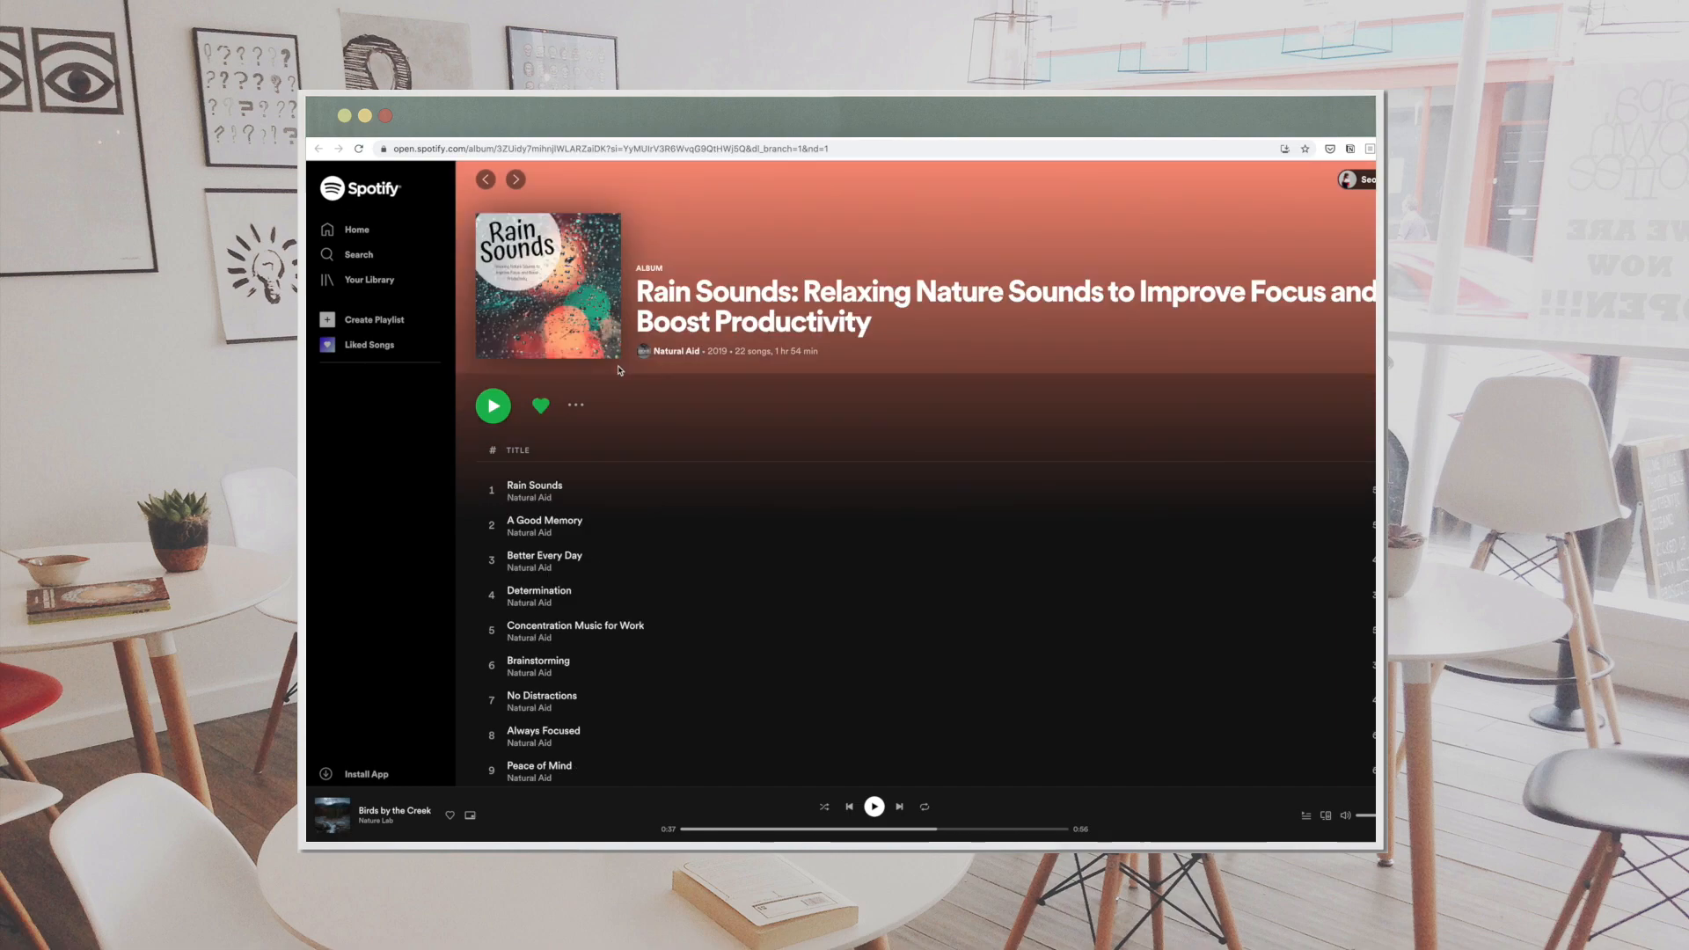
# - Copy the link of the Rain Sounds album in Spotify, switch back to Notion and embed it under the "Sounds" heading
pyautogui.click(575, 405)
pyautogui.moveTo(634, 523)
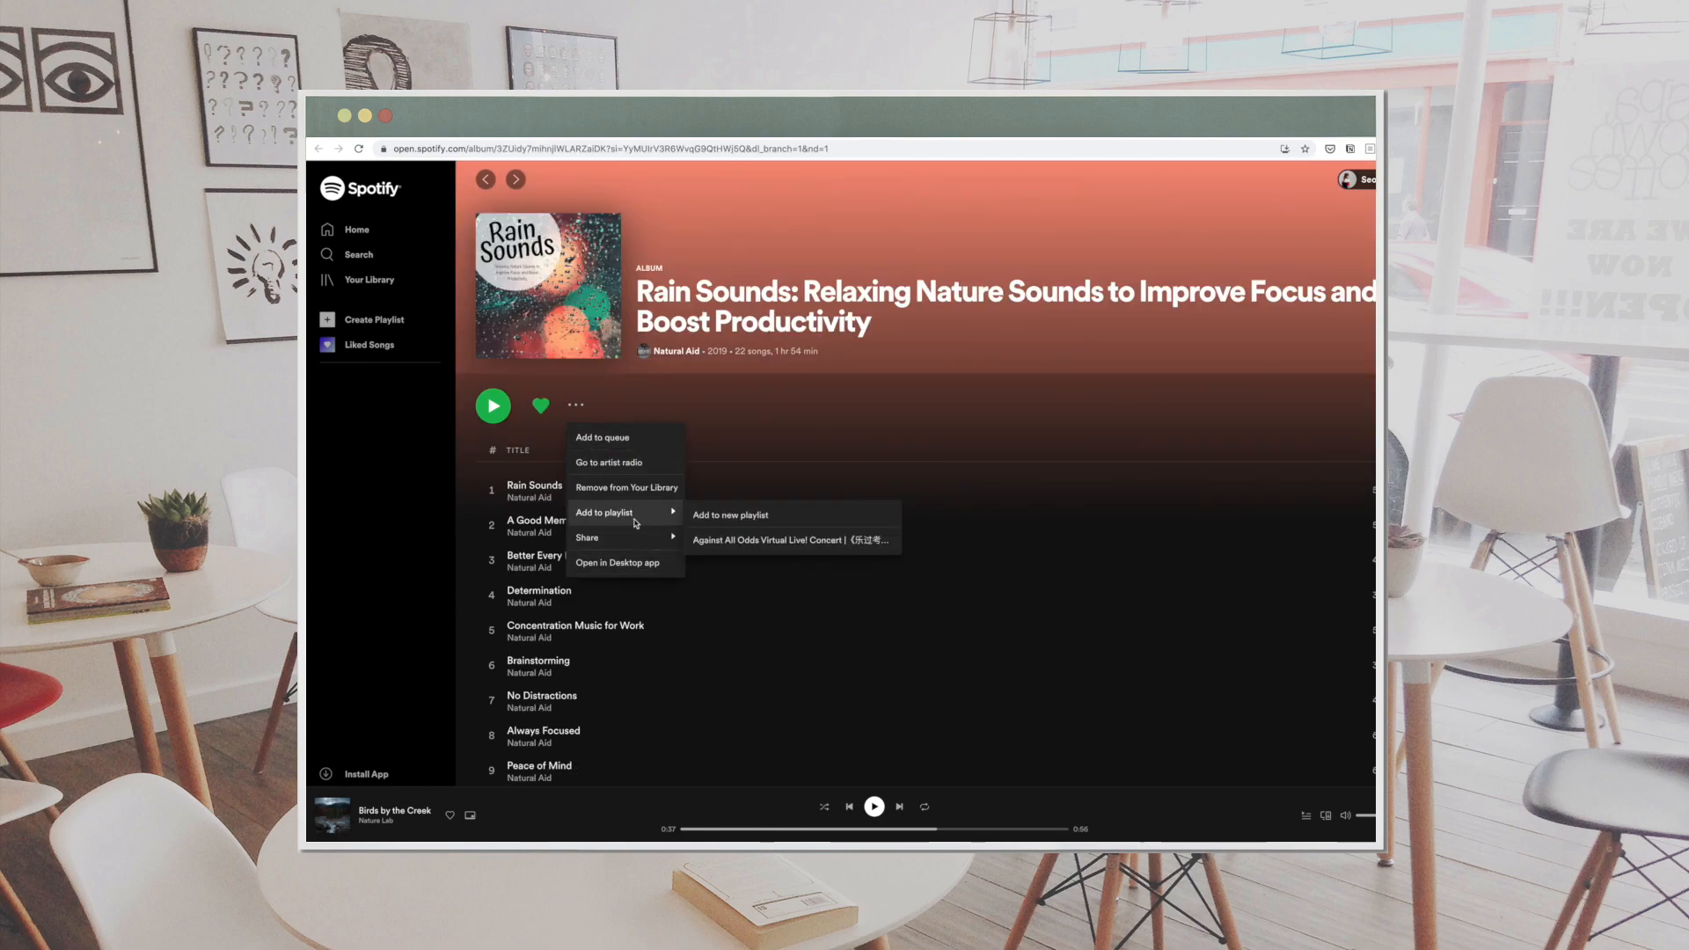
pyautogui.click(744, 542)
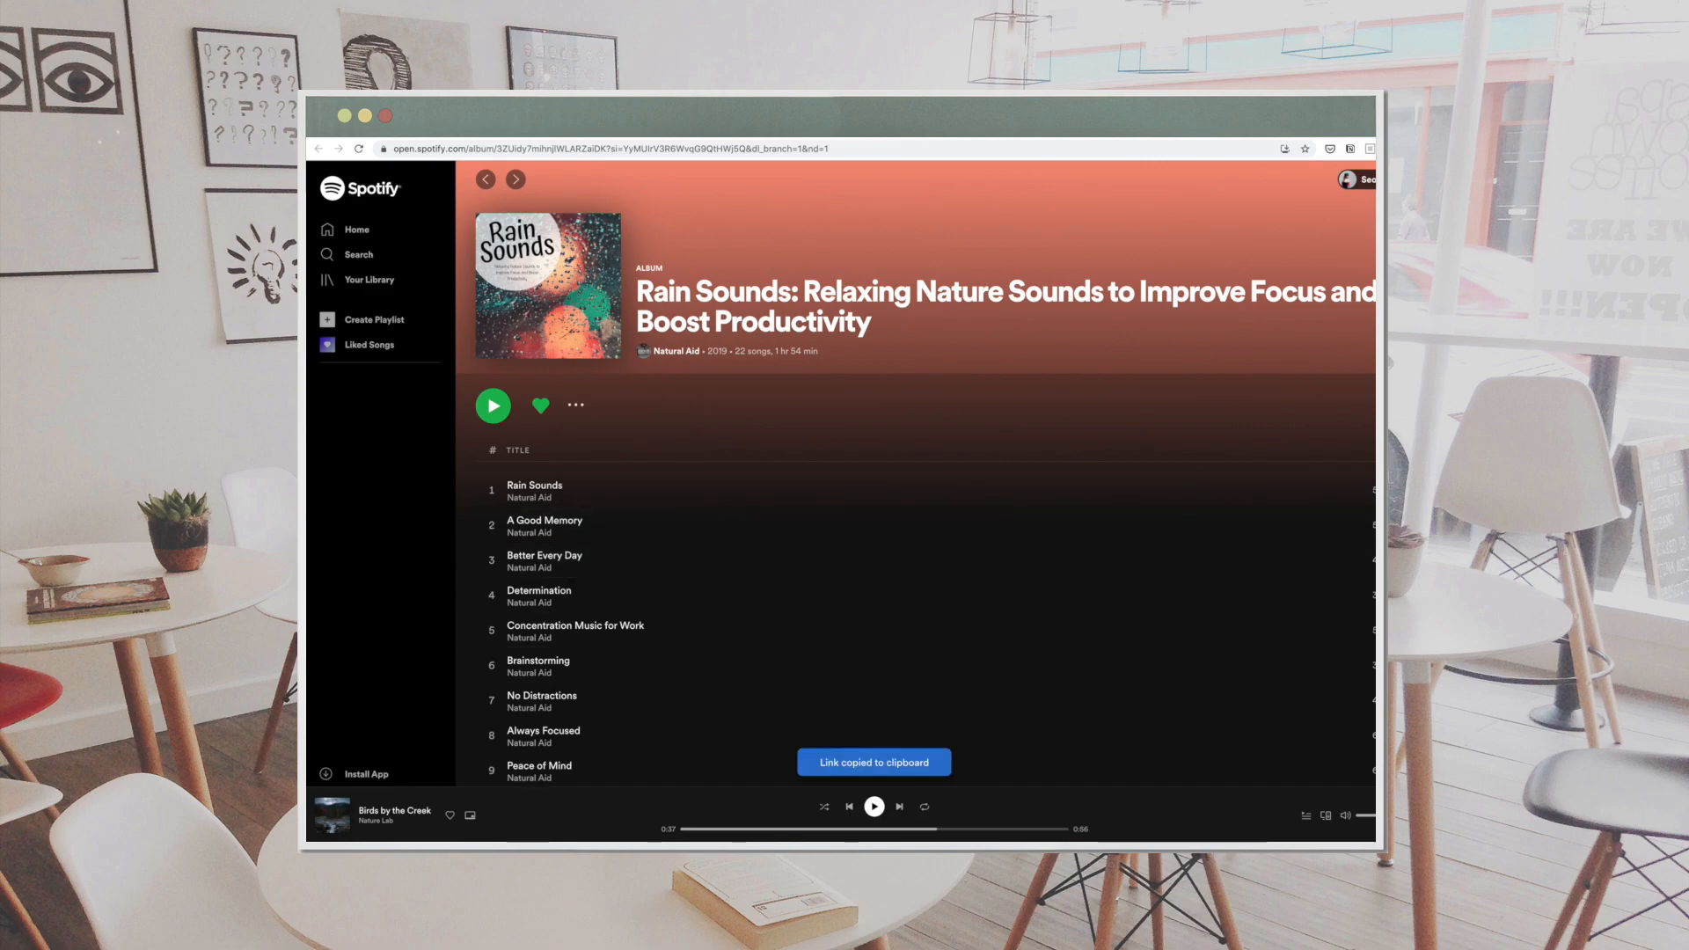
pyautogui.hotkey('ctrl', 'v')
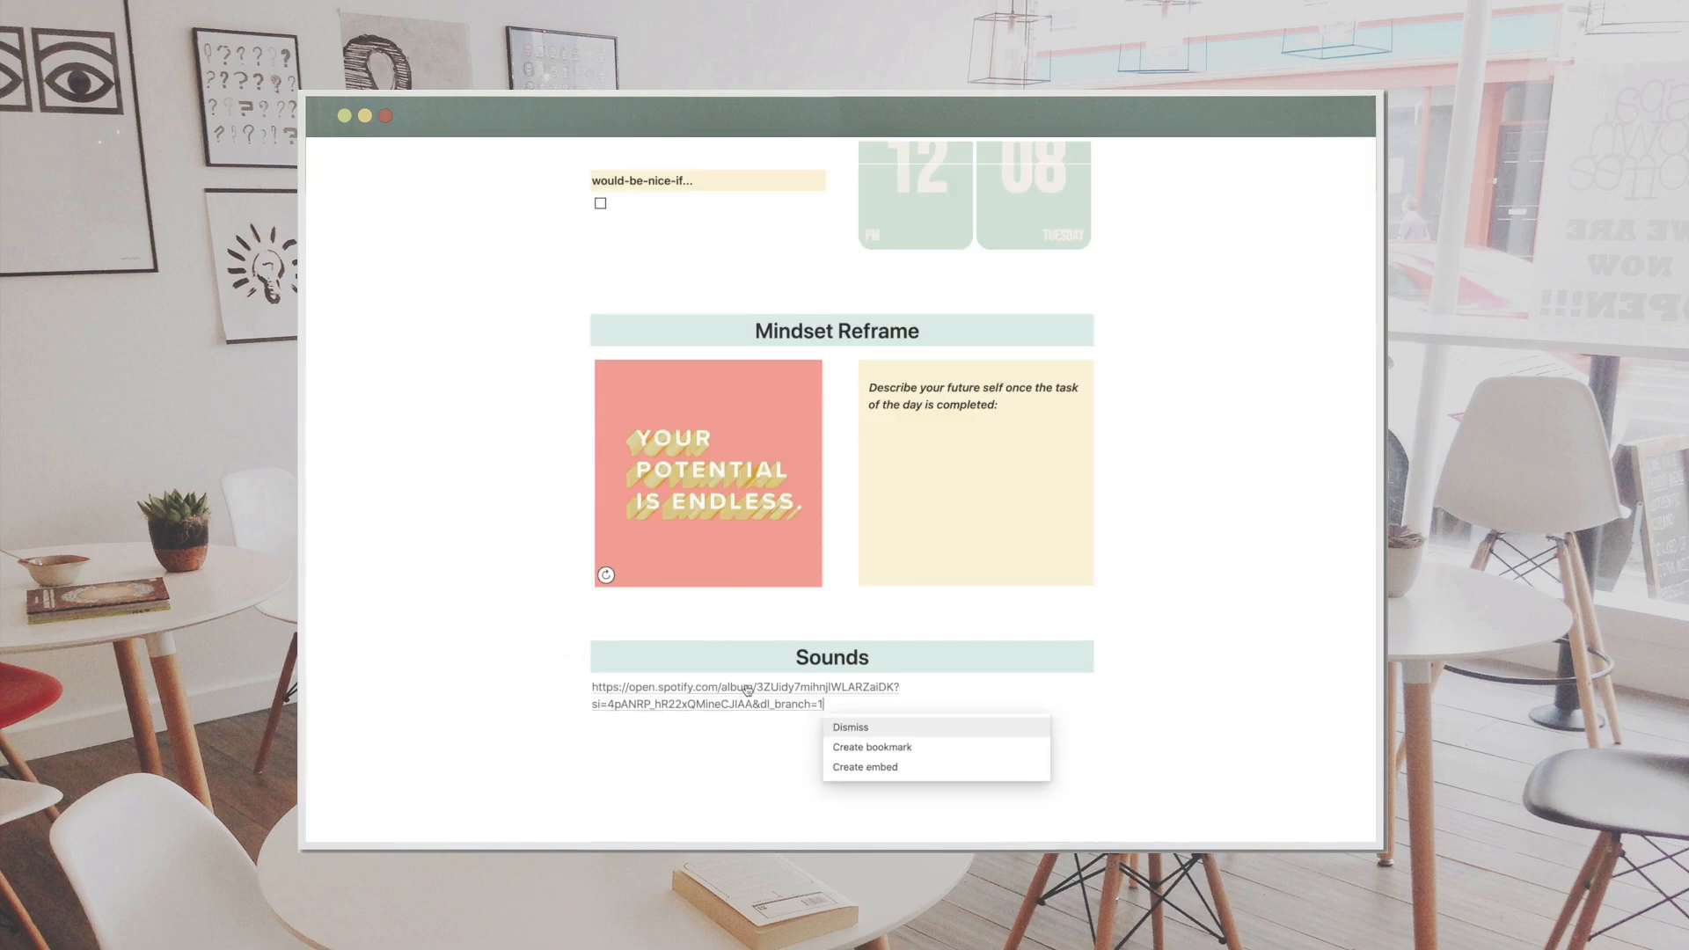
pyautogui.press('Down')
pyautogui.press('Down')
pyautogui.press('Return')
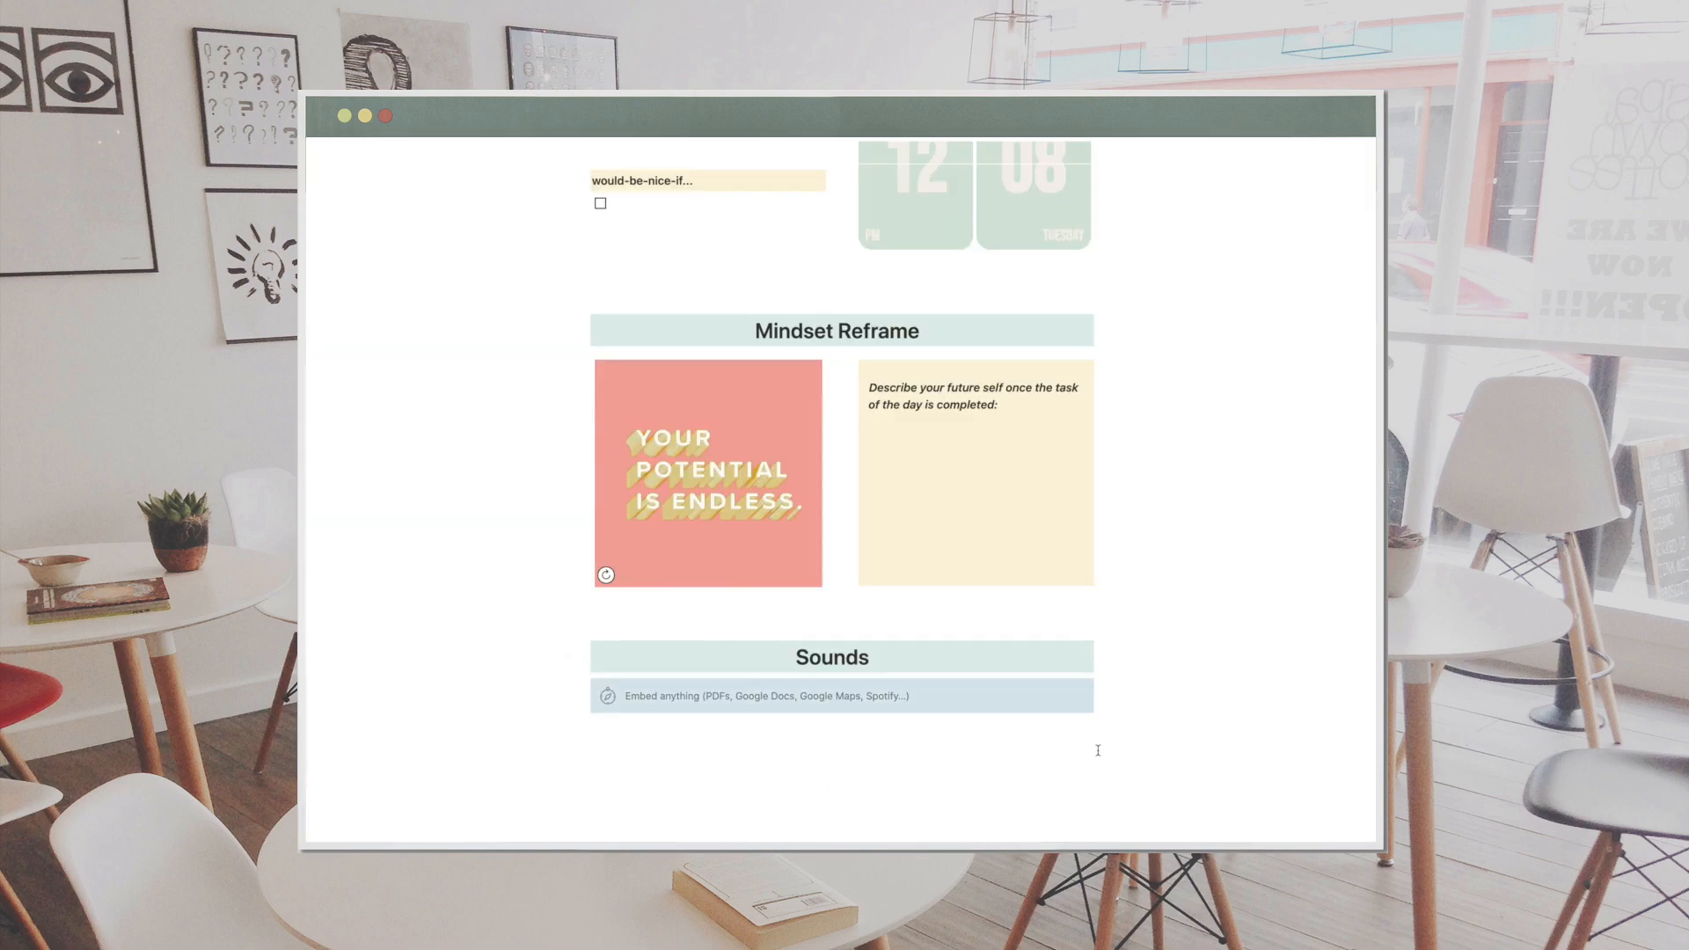
# - Close the full-album overlay on the embedded Rain Sounds player
pyautogui.scroll(-2, 1162, 556)
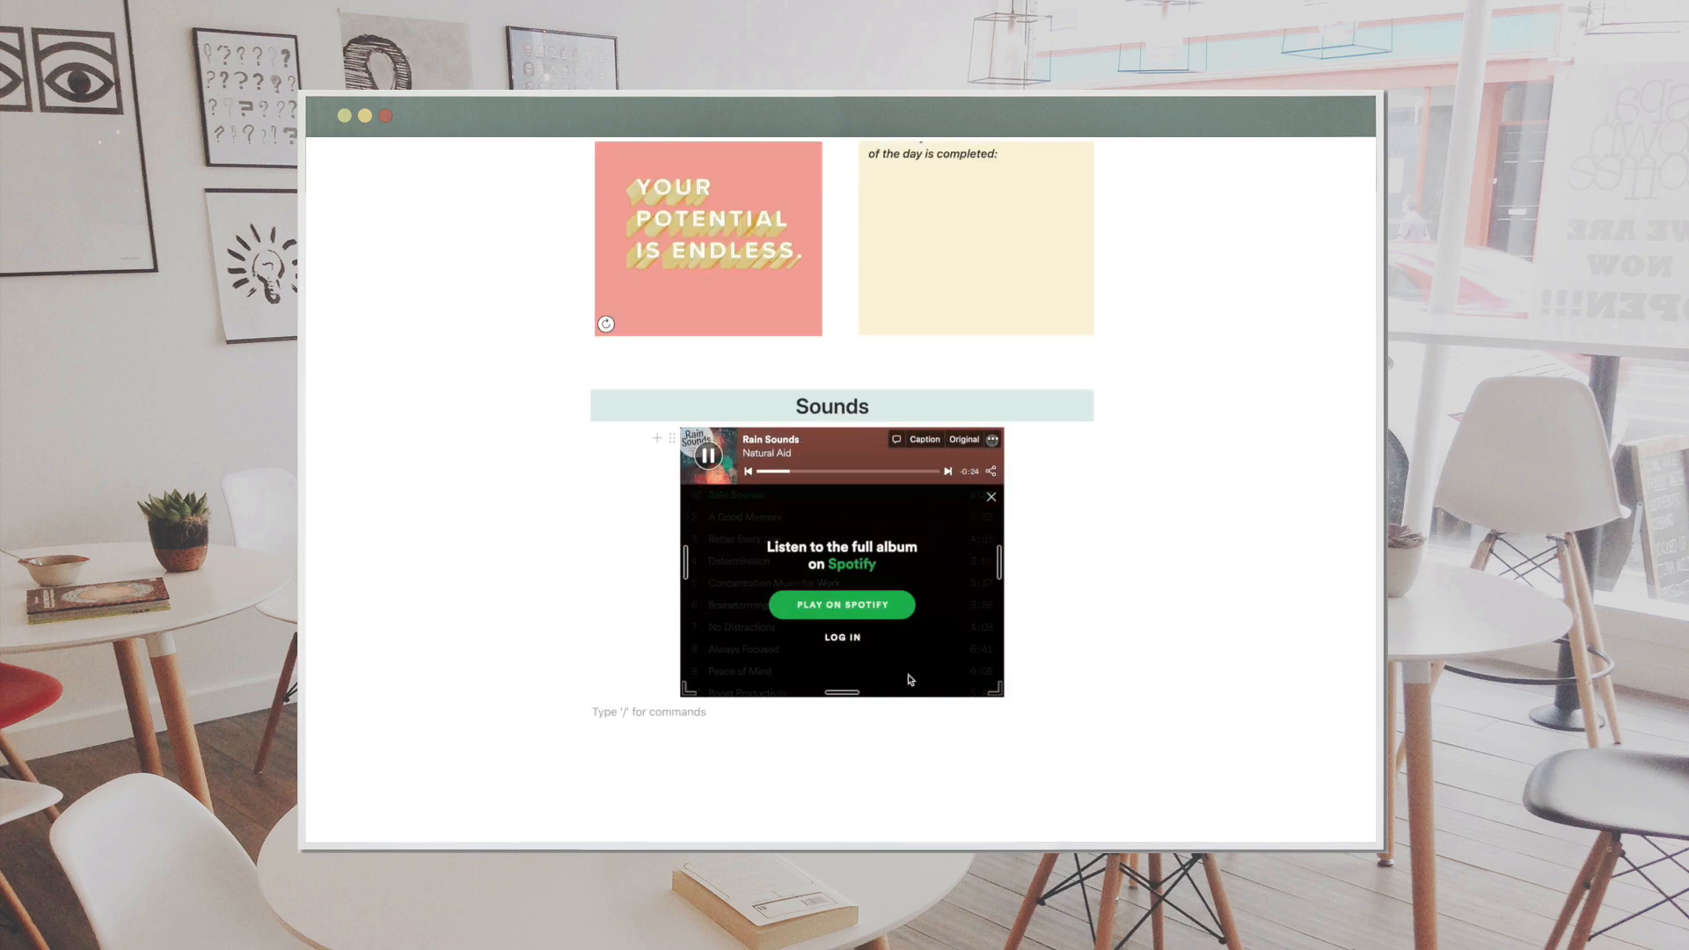
pyautogui.click(990, 498)
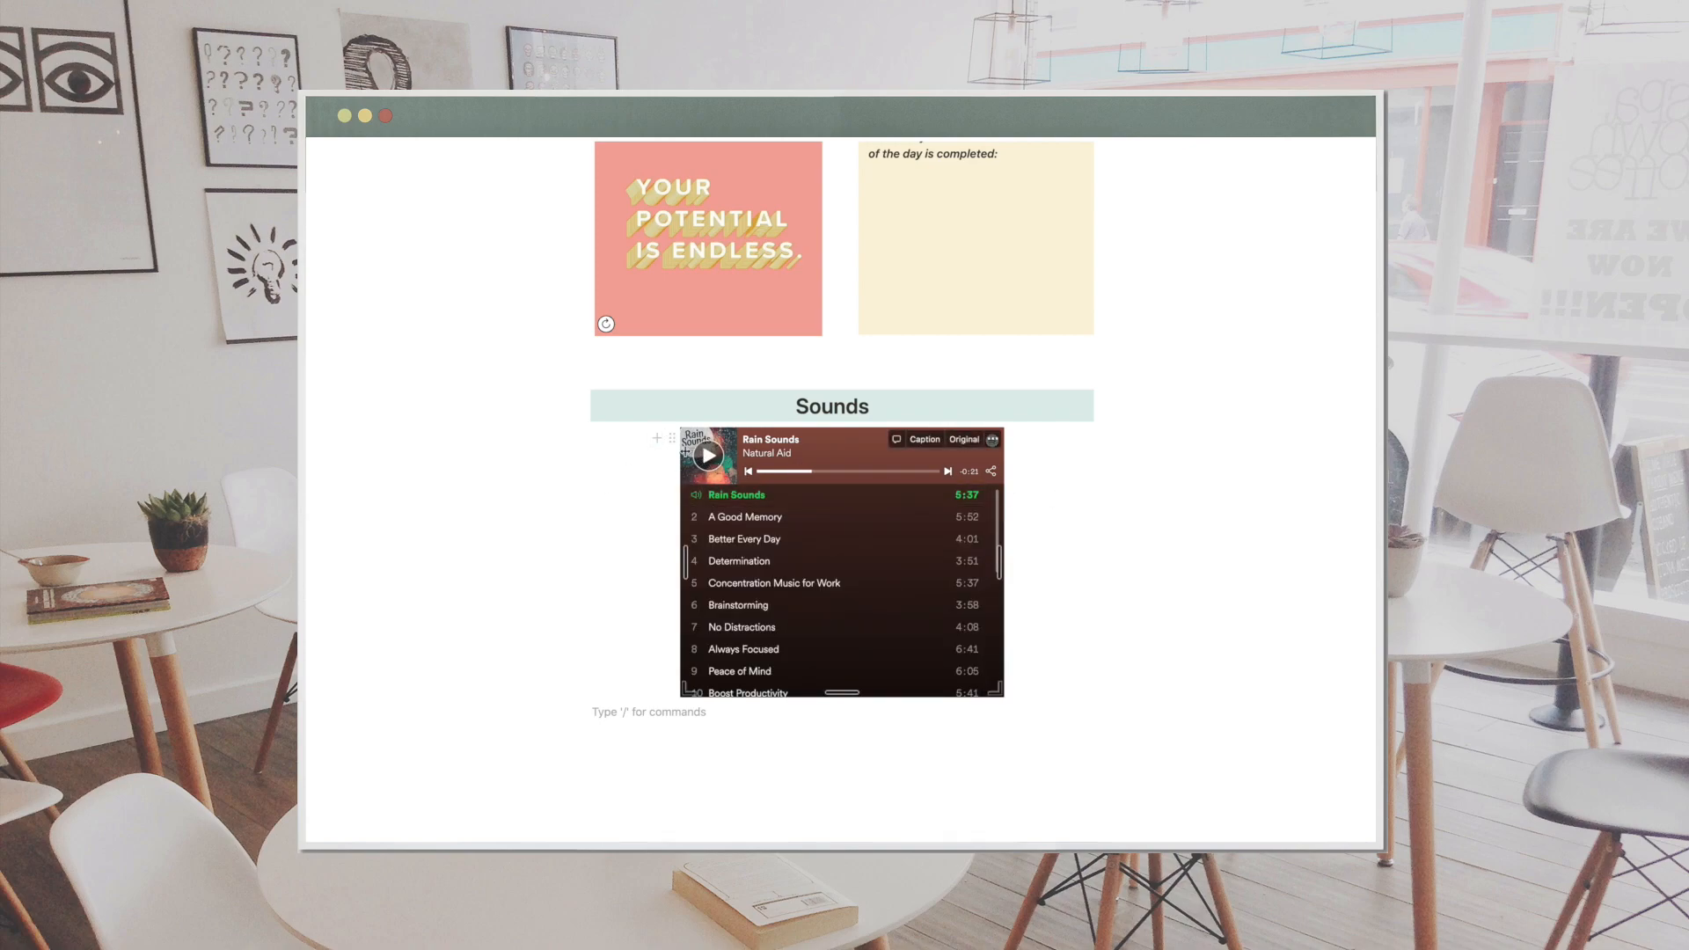
pyautogui.click(672, 438)
pyautogui.click(528, 343)
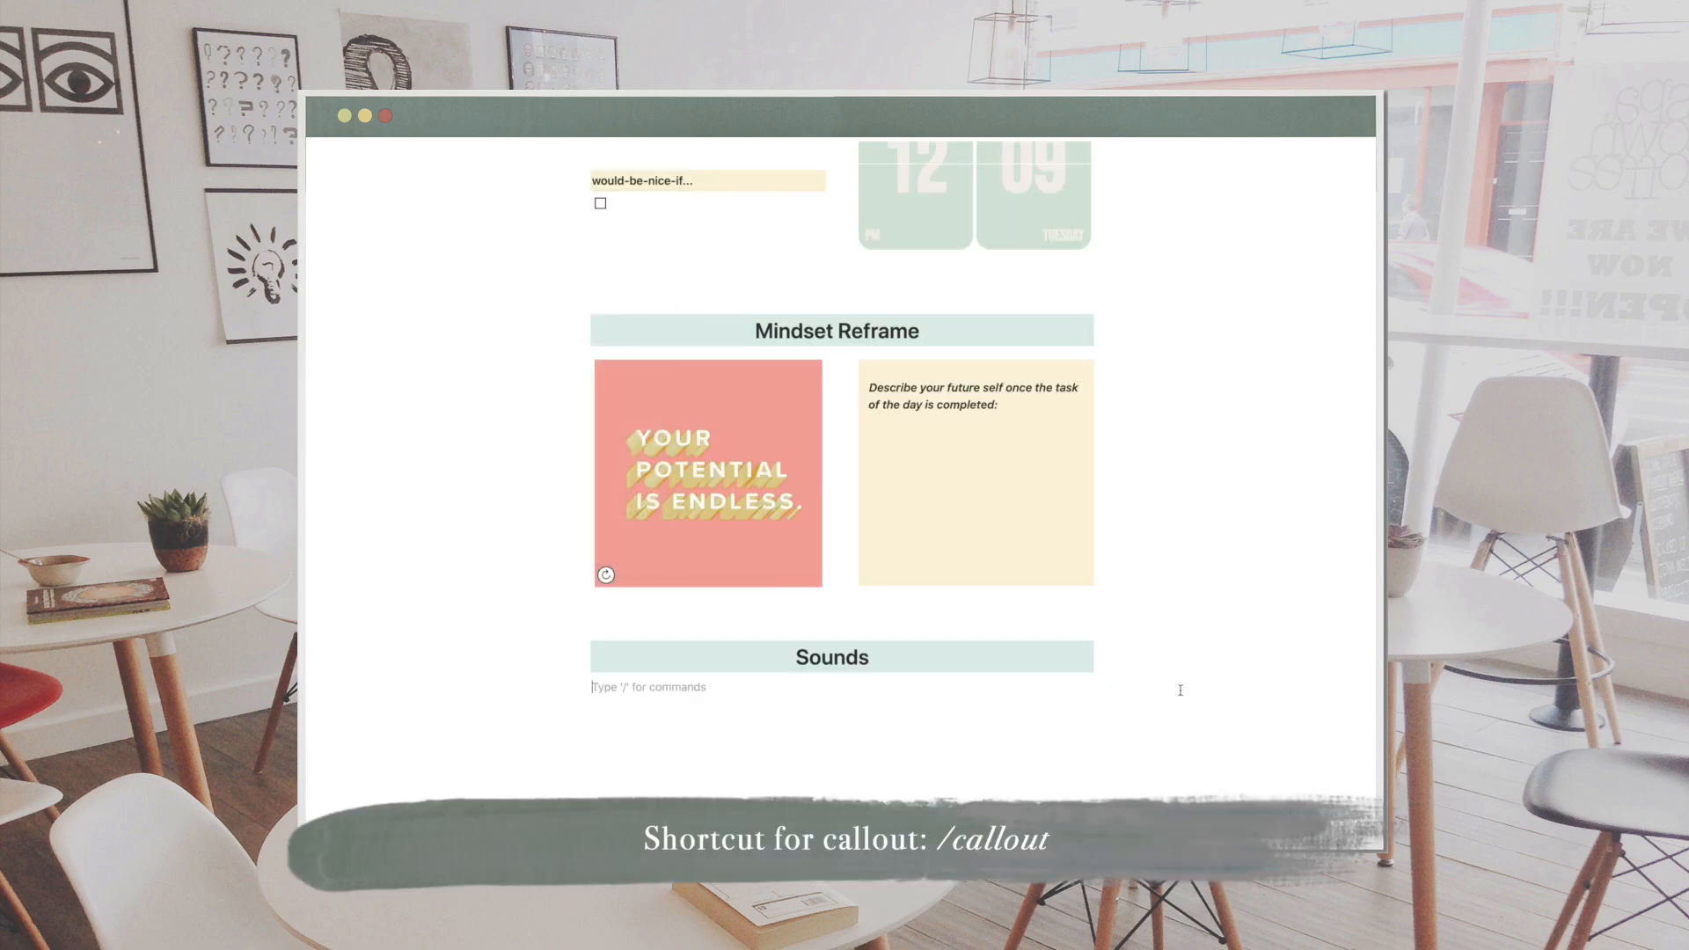
# - Add a callout reading "Deep Focus" under the "Sounds" heading and set its icon from a pasted image link
pyautogui.write('/callout')
pyautogui.press('Return')
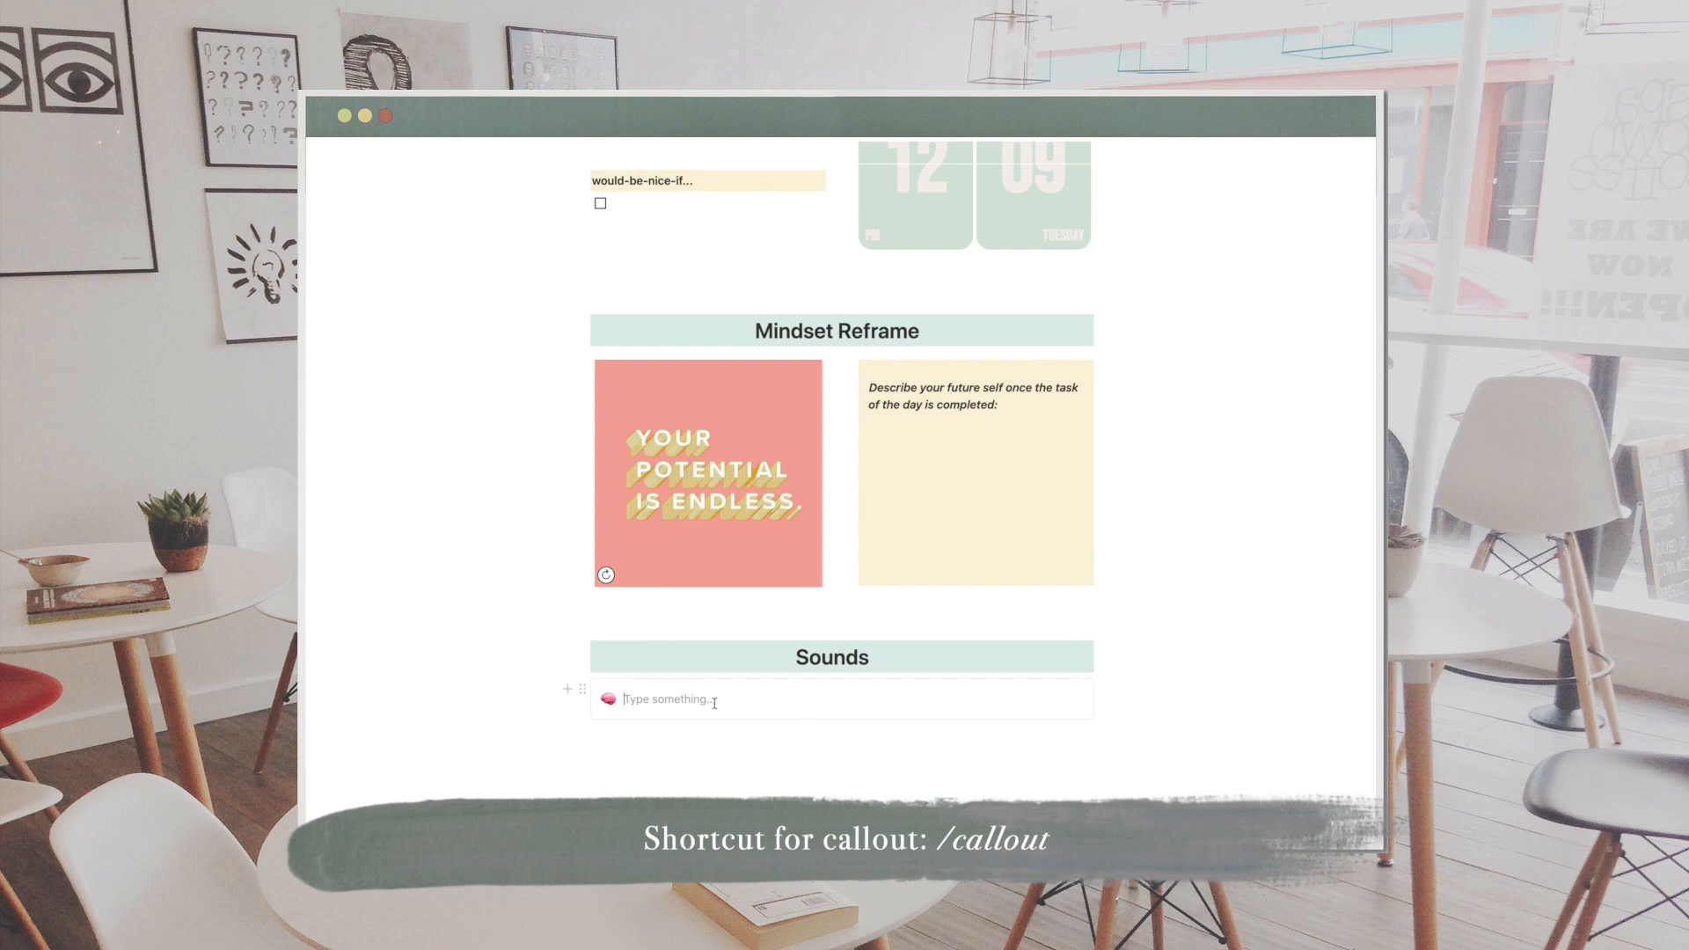
pyautogui.write('Deep Focus')
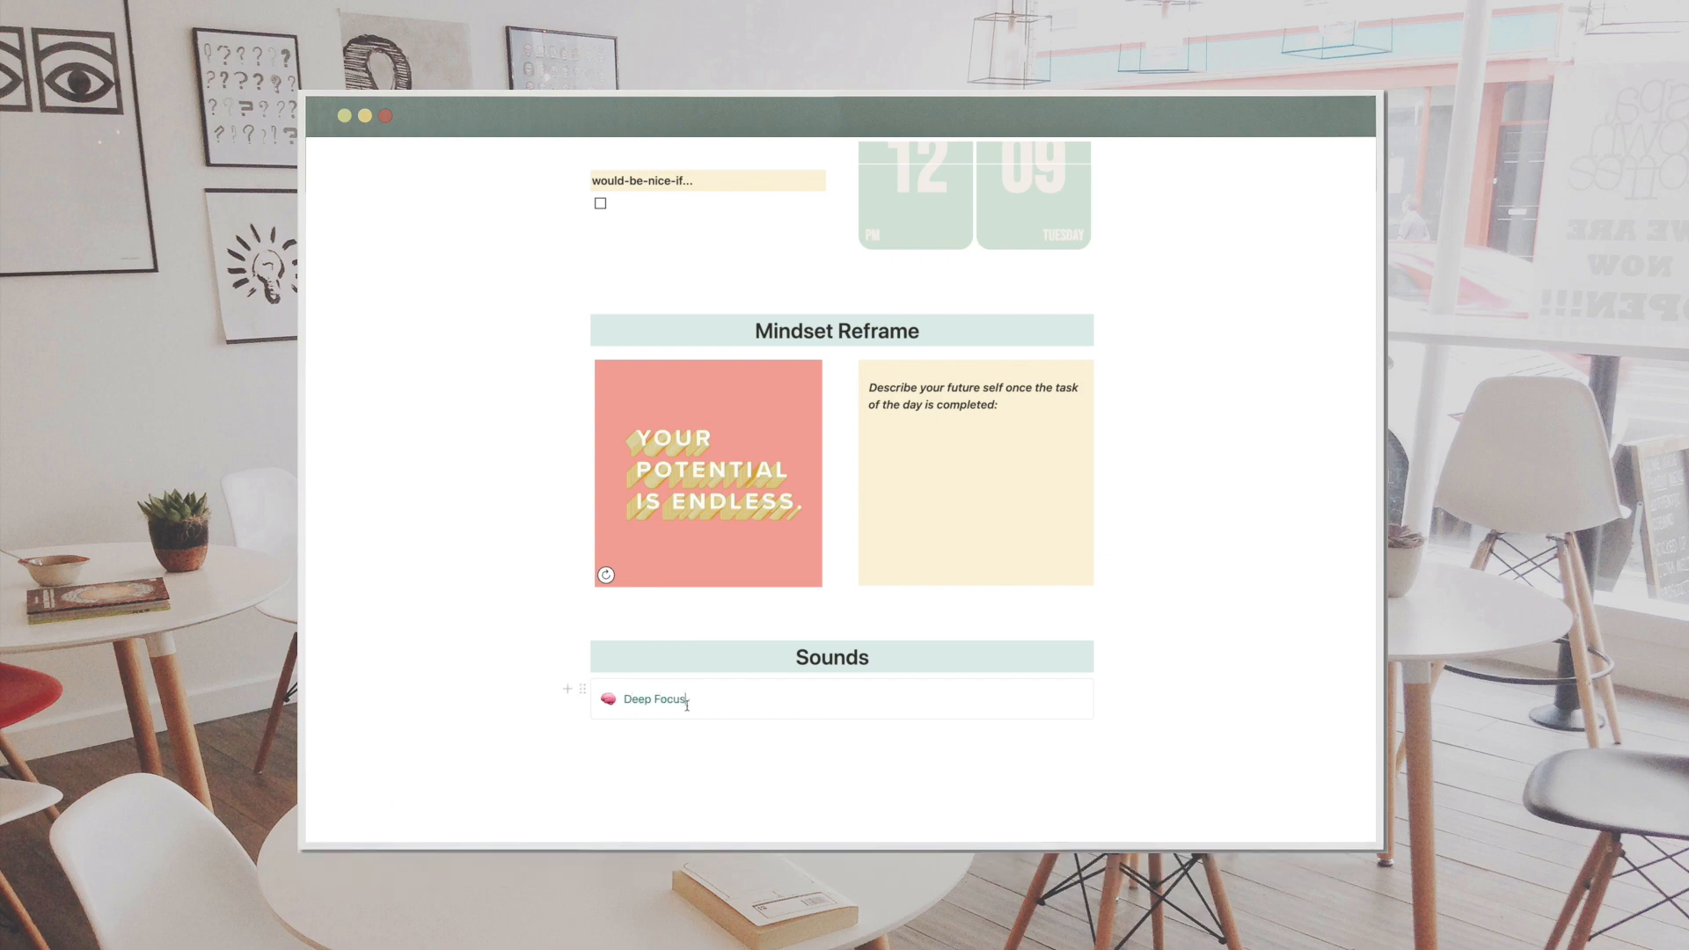
pyautogui.click(608, 700)
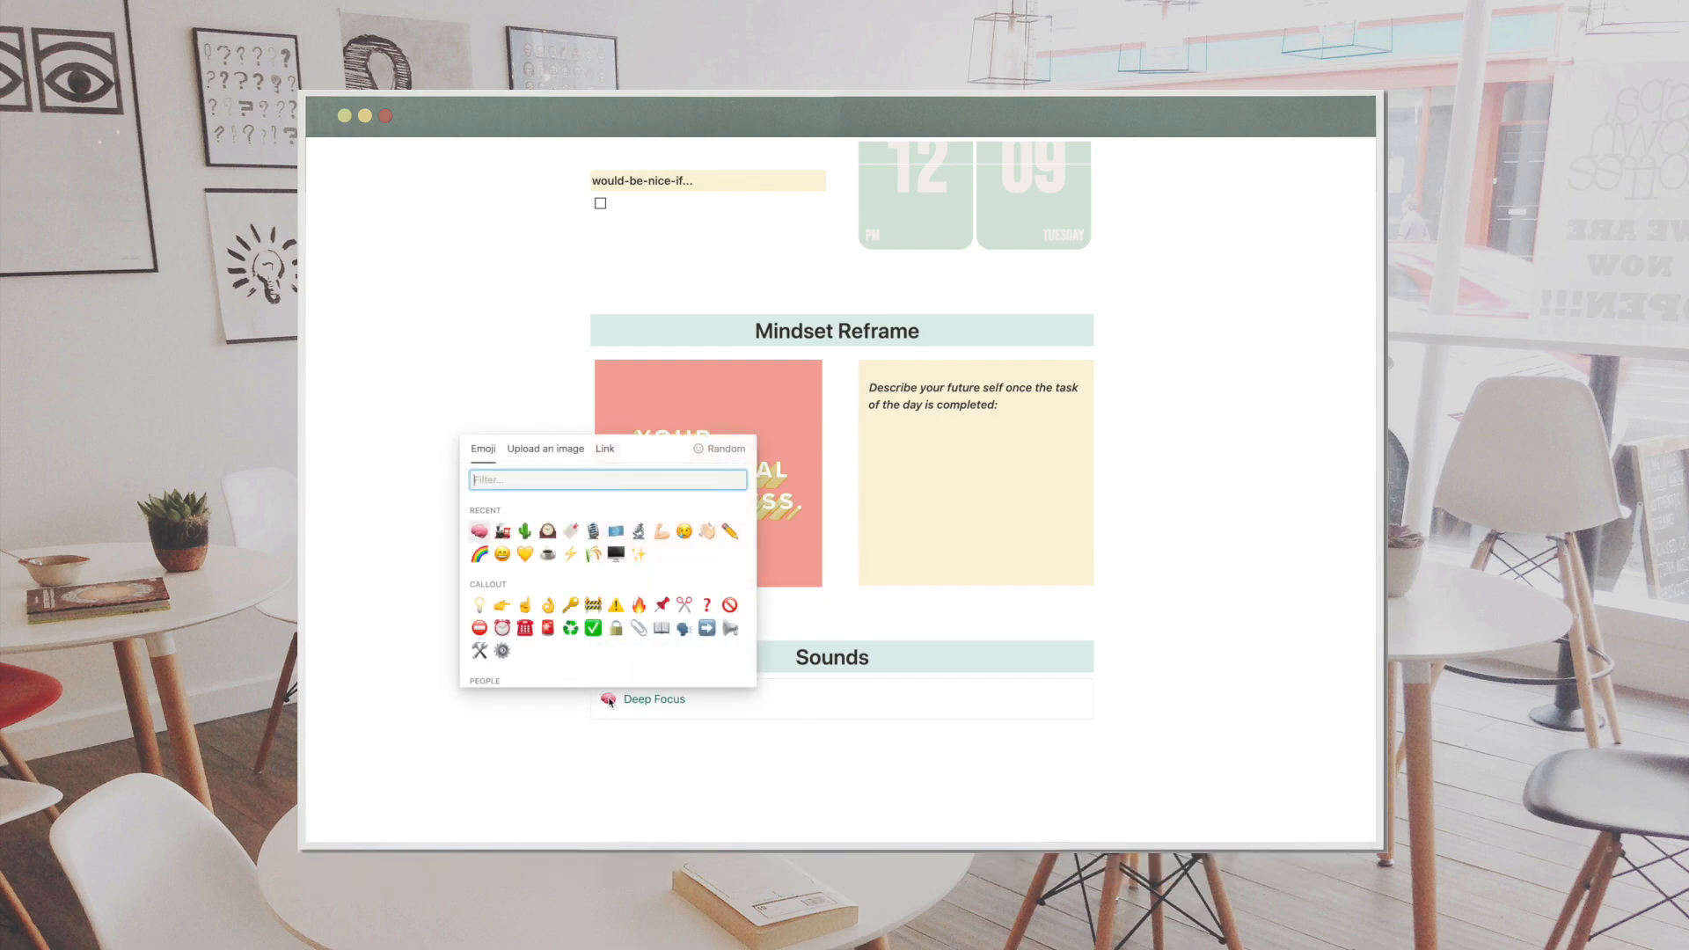
pyautogui.click(605, 449)
pyautogui.press('super+v')
pyautogui.click(608, 516)
pyautogui.click(1197, 696)
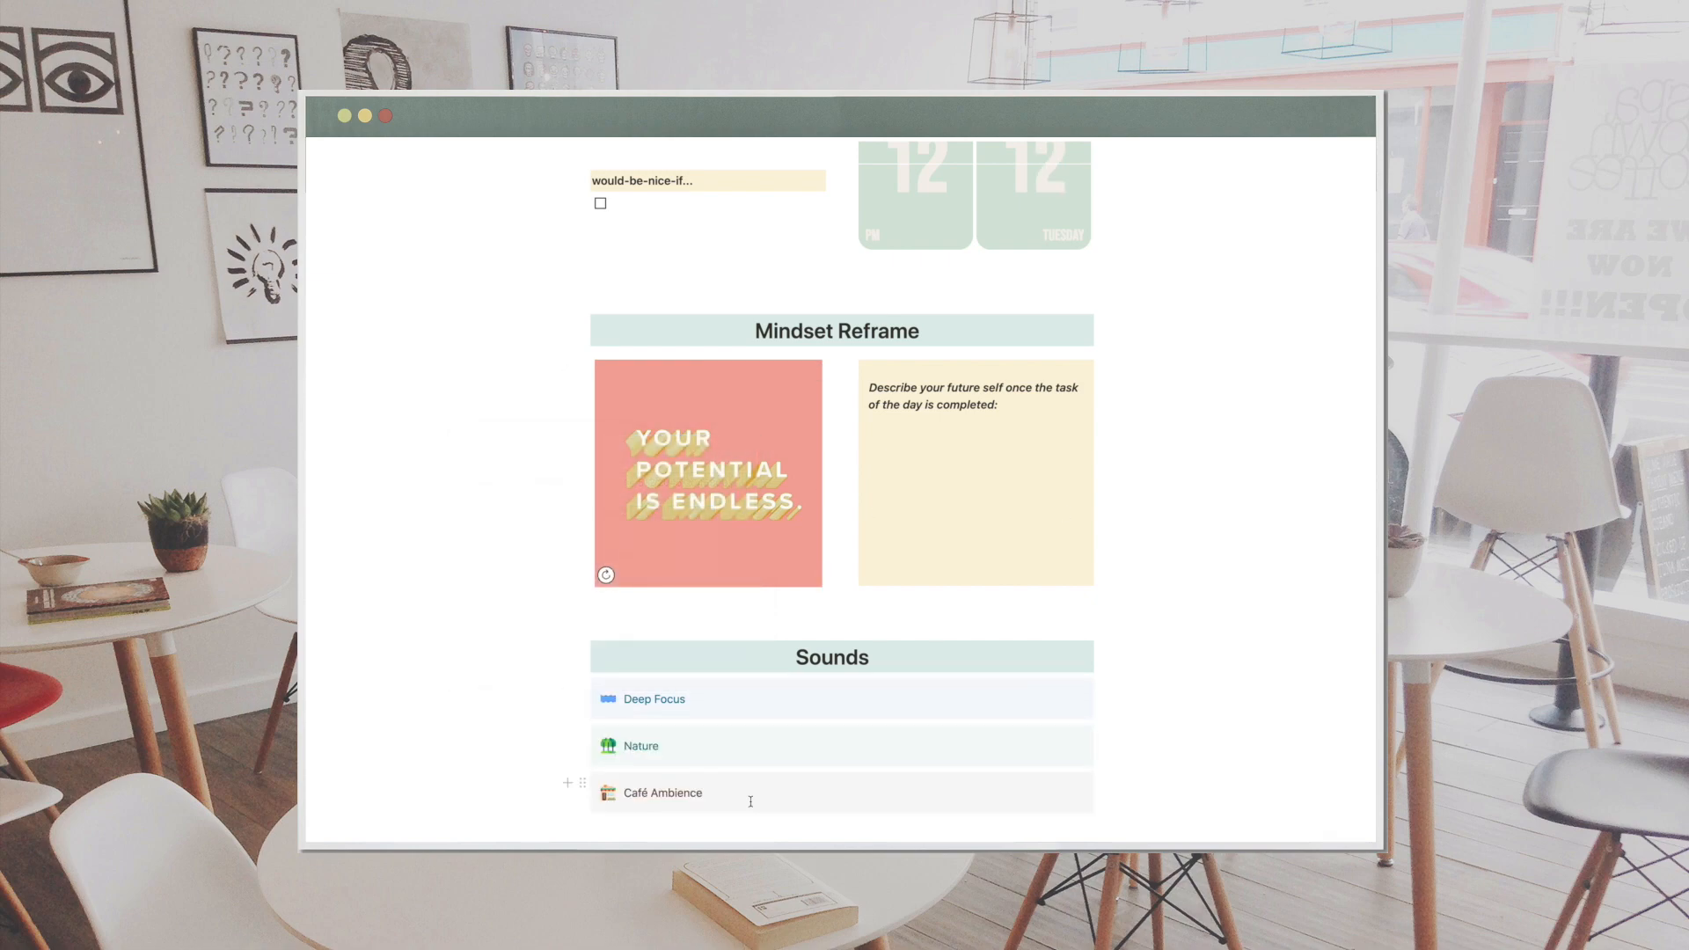
# - Arrange the Deep Focus, Café Ambience and Nature callouts side by side in three columns
pyautogui.moveTo(584, 784); pyautogui.dragTo(1135, 701)
pyautogui.moveTo(583, 750); pyautogui.dragTo(1128, 705)
pyautogui.click(1128, 705)
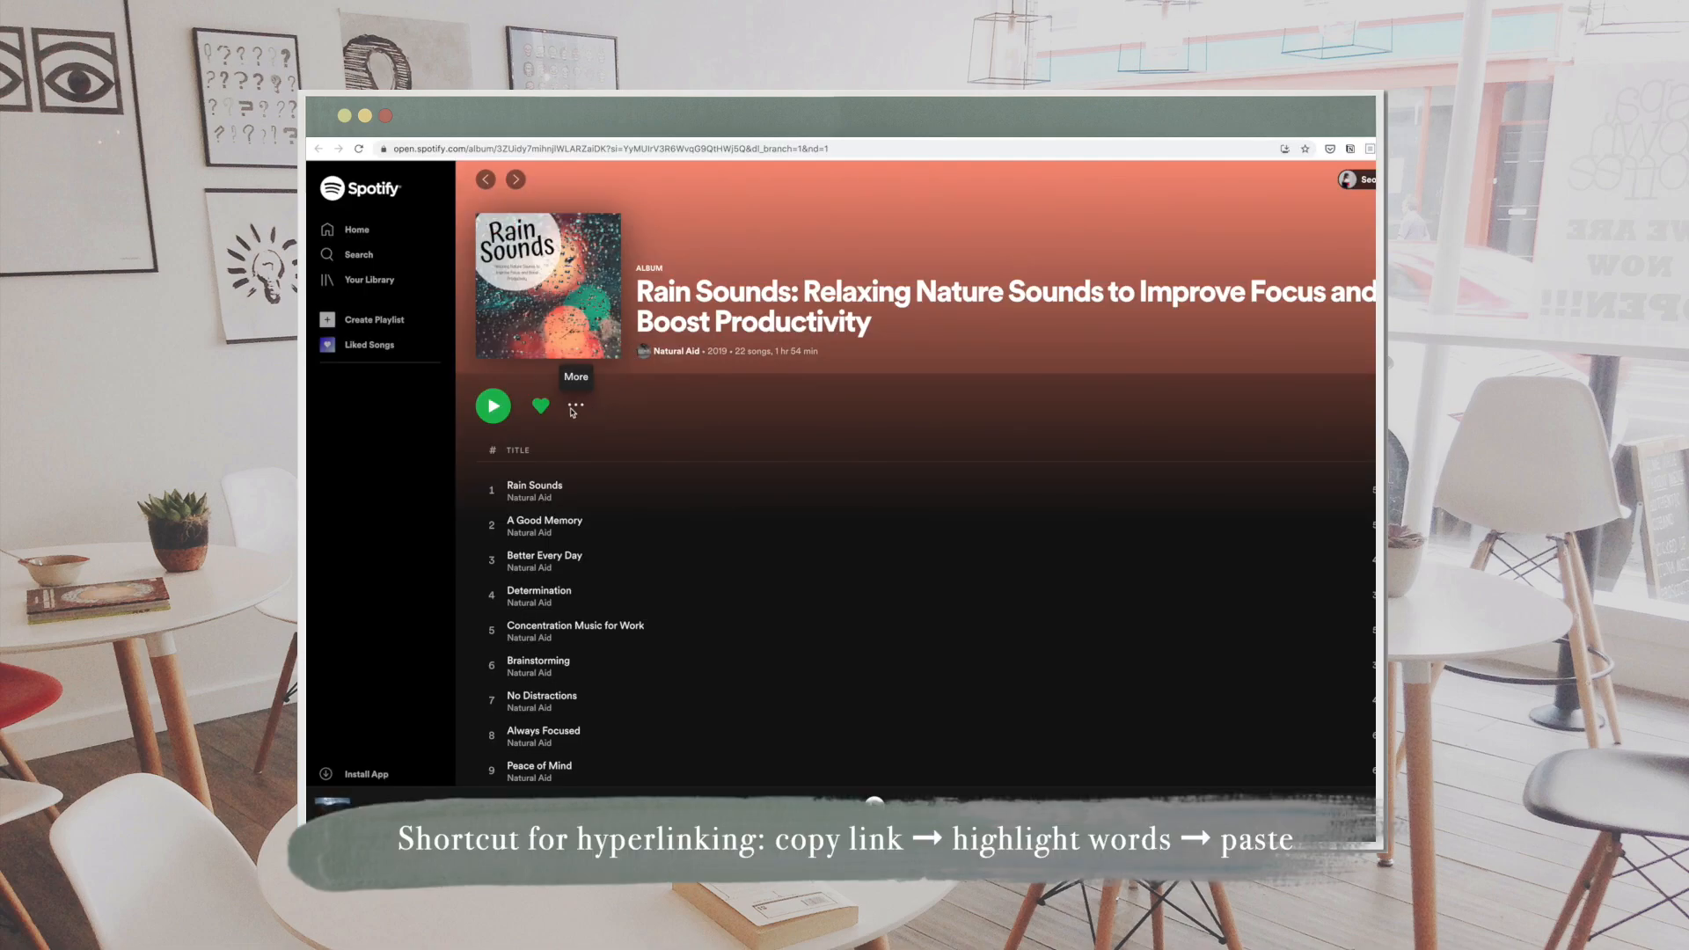
# - Copy the Rain Sounds album link in Spotify, switch back to Notion and hyperlink the "Deep Focus" text with it
pyautogui.click(573, 406)
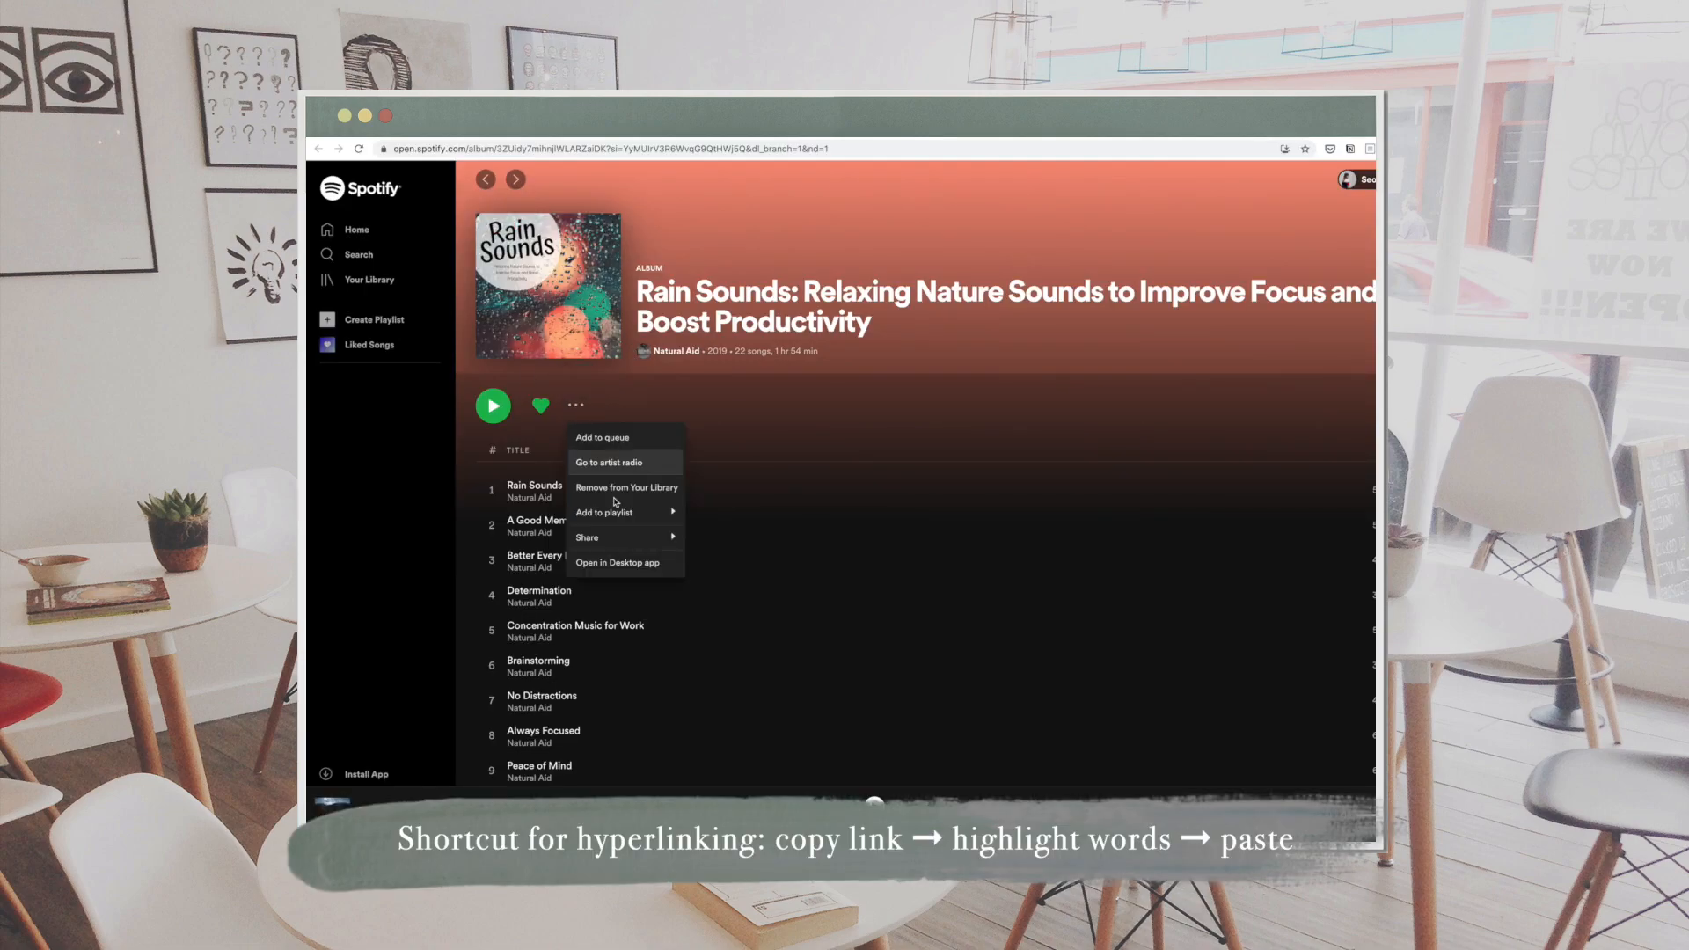
pyautogui.moveTo(650, 545)
pyautogui.click(739, 541)
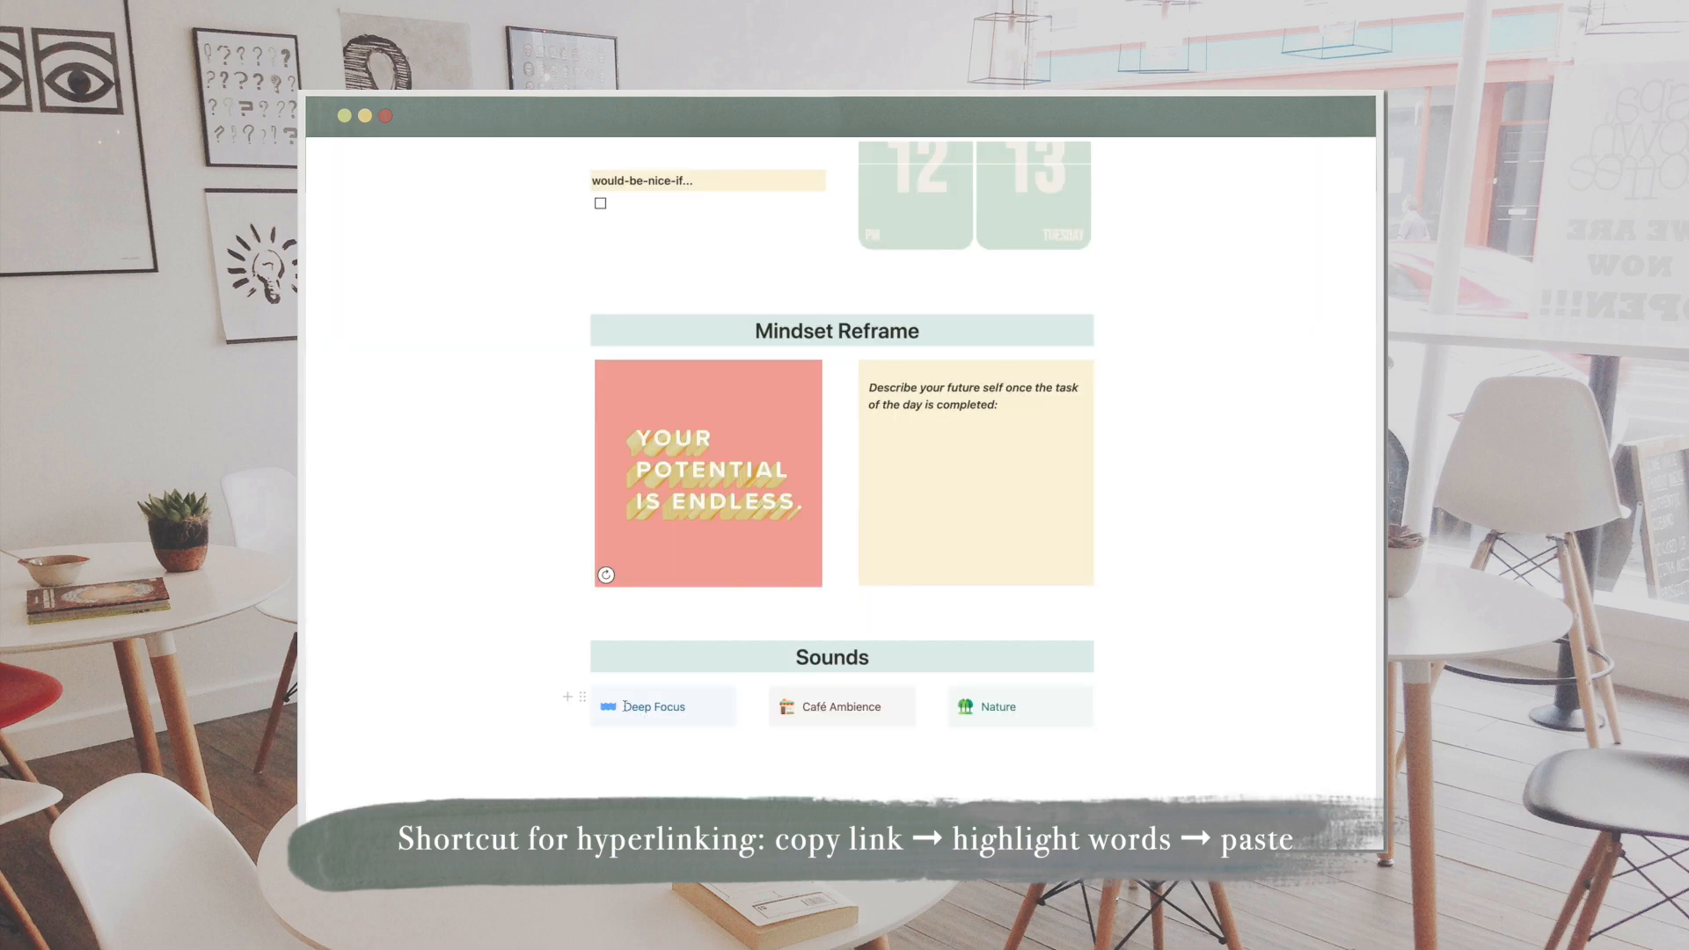
pyautogui.moveTo(682, 708); pyautogui.dragTo(776, 711)
pyautogui.hotkey('ctrl', 'v')
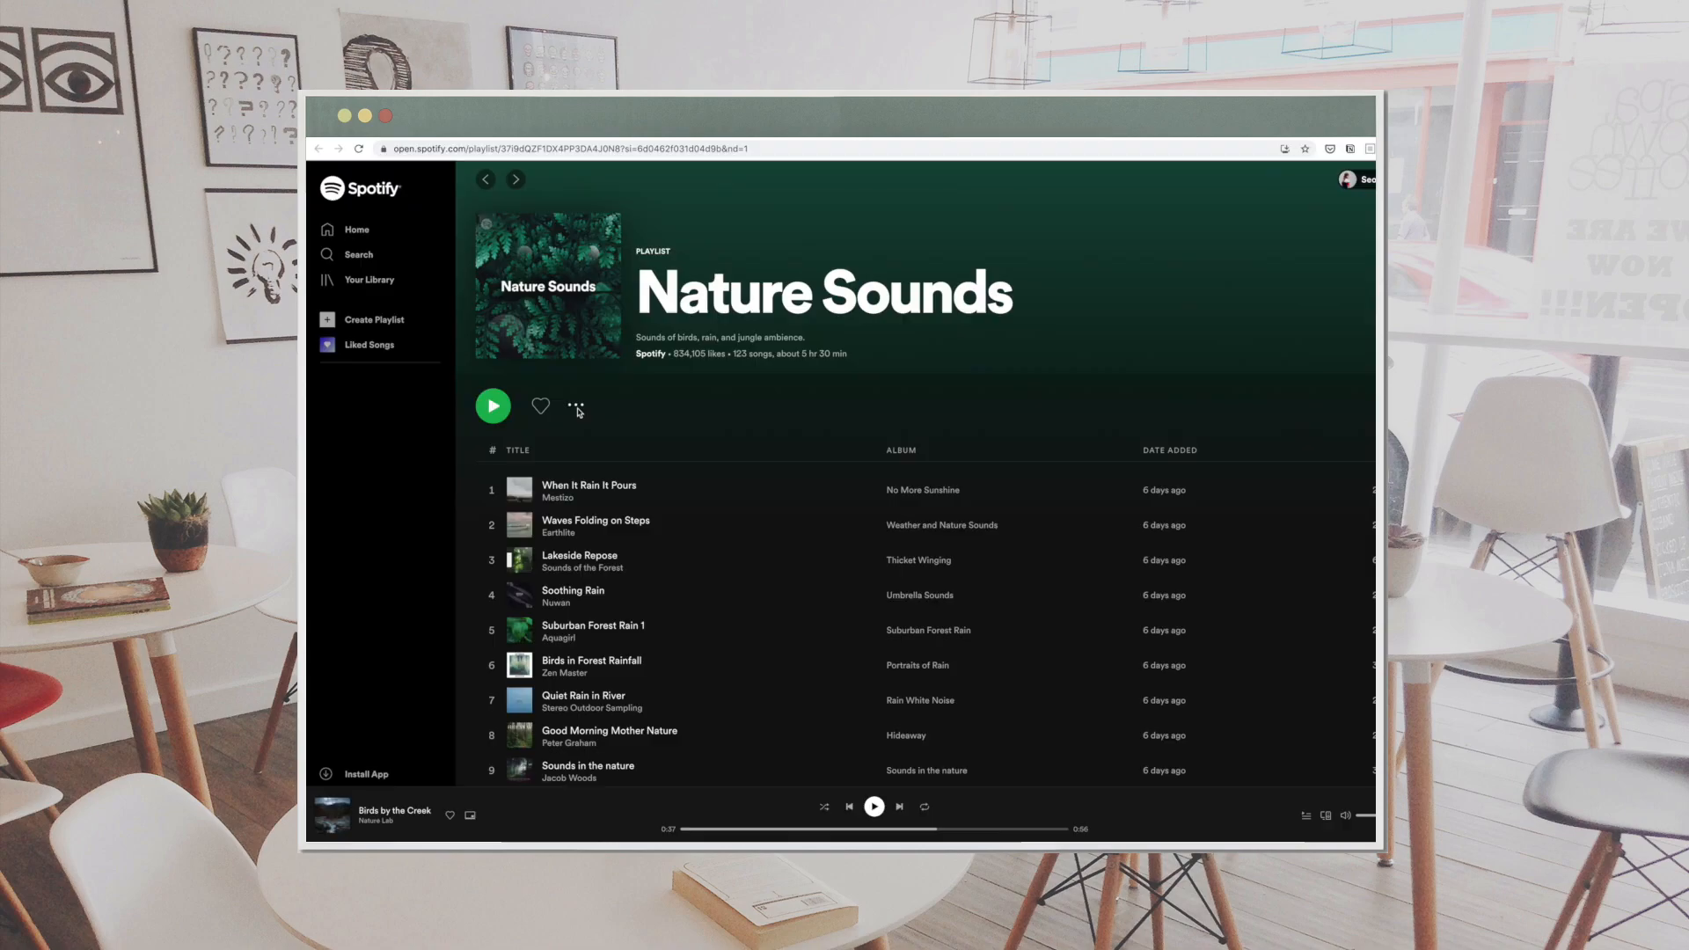
# - Copy the Nature Sounds playlist link in Spotify, switch back to Notion and hyperlink the "Nature" text with it
pyautogui.click(575, 405)
pyautogui.moveTo(650, 513)
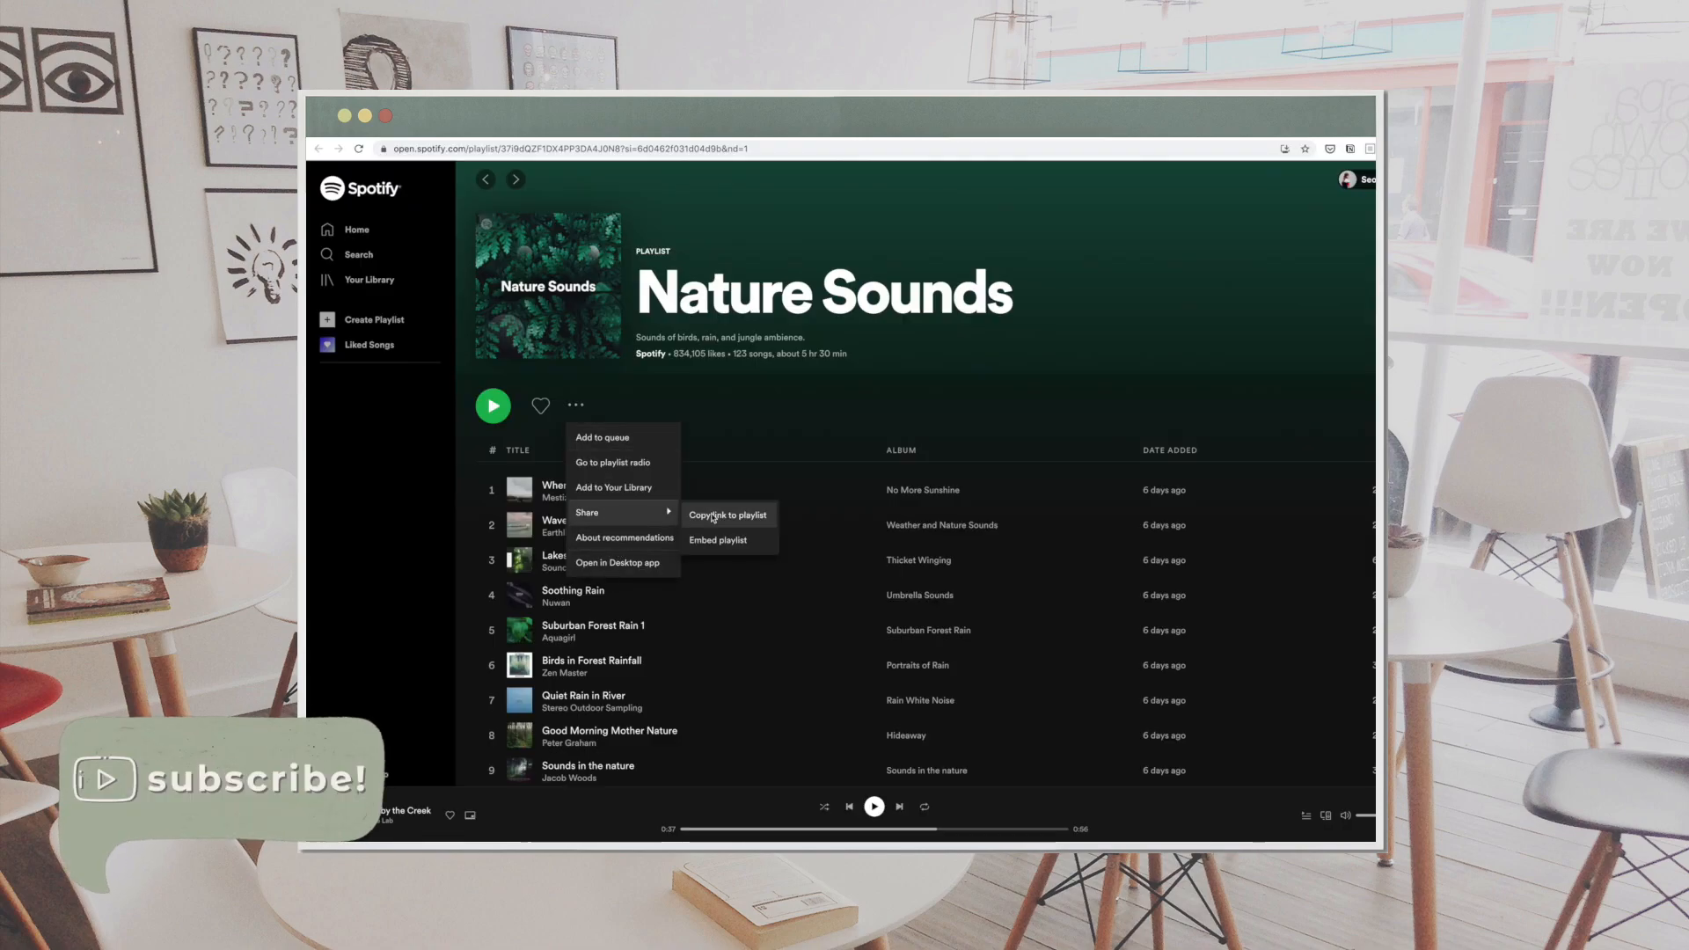
pyautogui.click(723, 517)
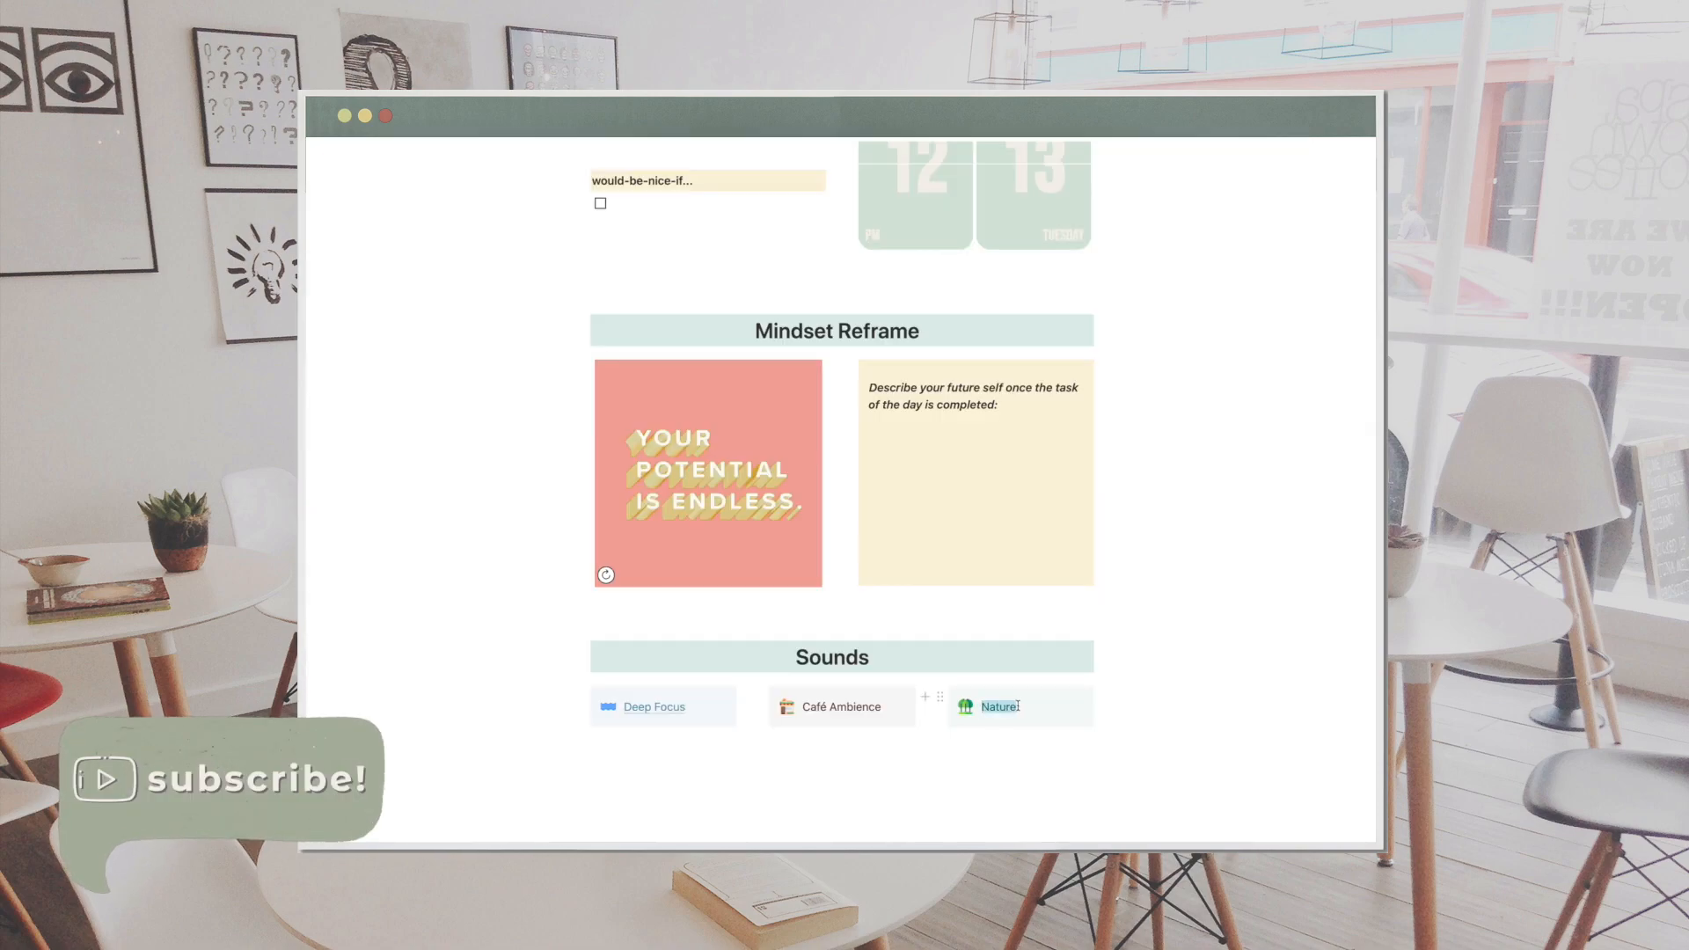
pyautogui.moveTo(1018, 706); pyautogui.dragTo(1022, 714)
pyautogui.hotkey('ctrl', 'v')
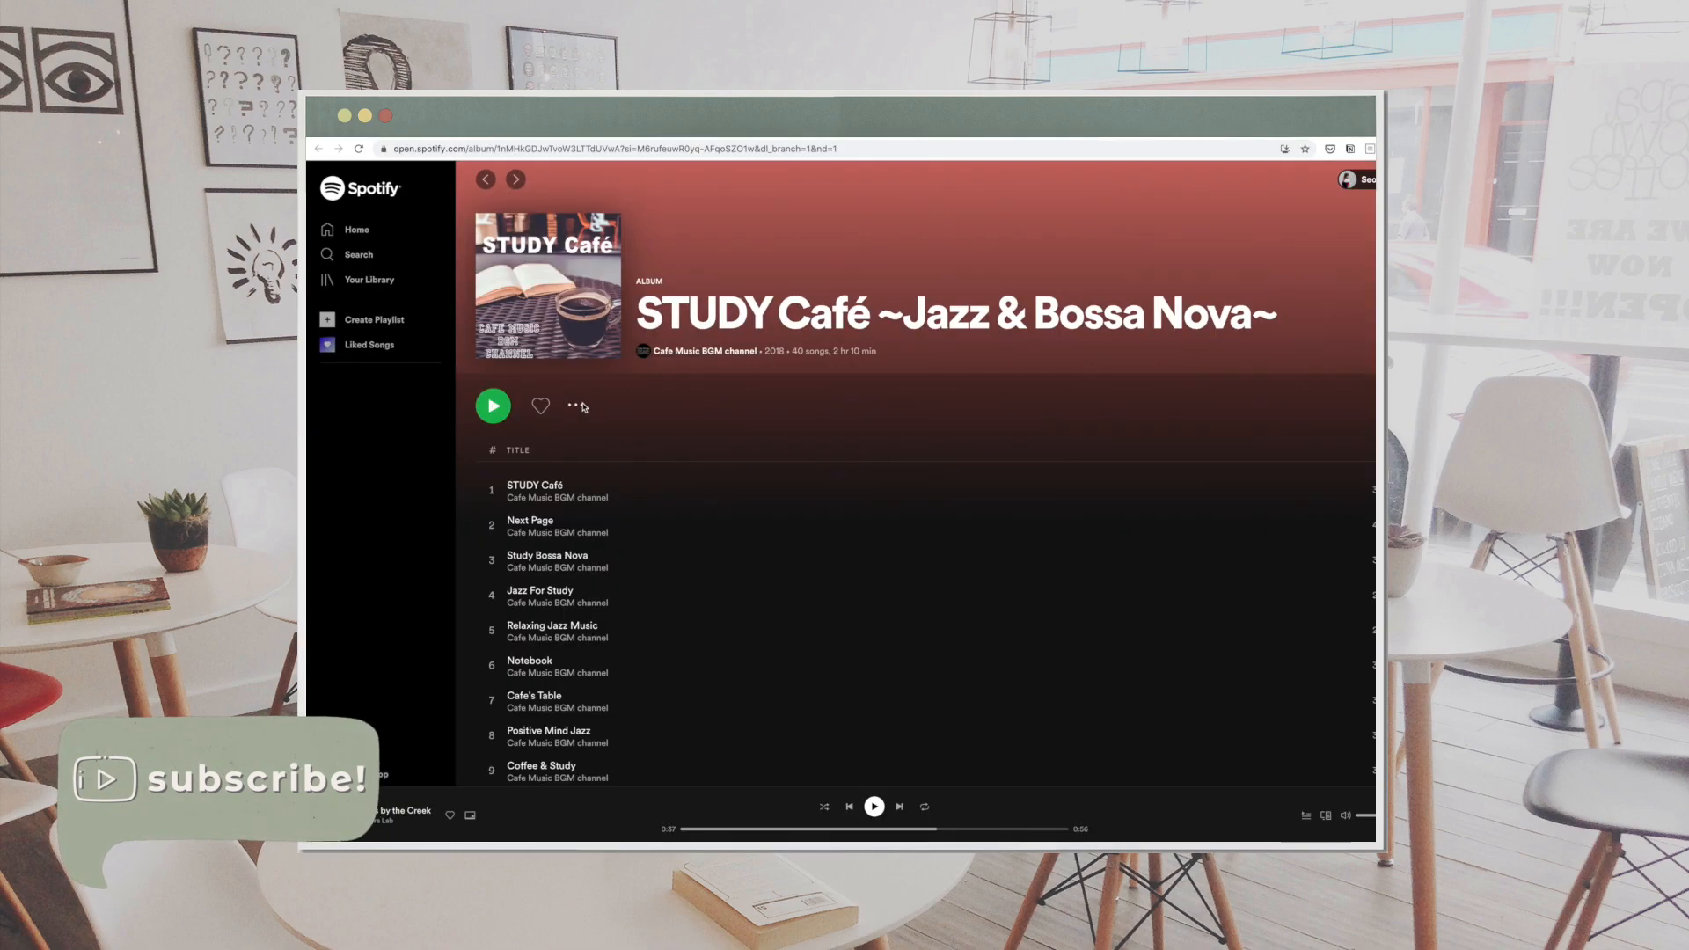
# - Copy the "STUDY Café ~Jazz & Bossa Nova~" album link in Spotify, switch back to Notion and hyperlink "Café Ambience" with it
pyautogui.click(576, 405)
pyautogui.moveTo(606, 524)
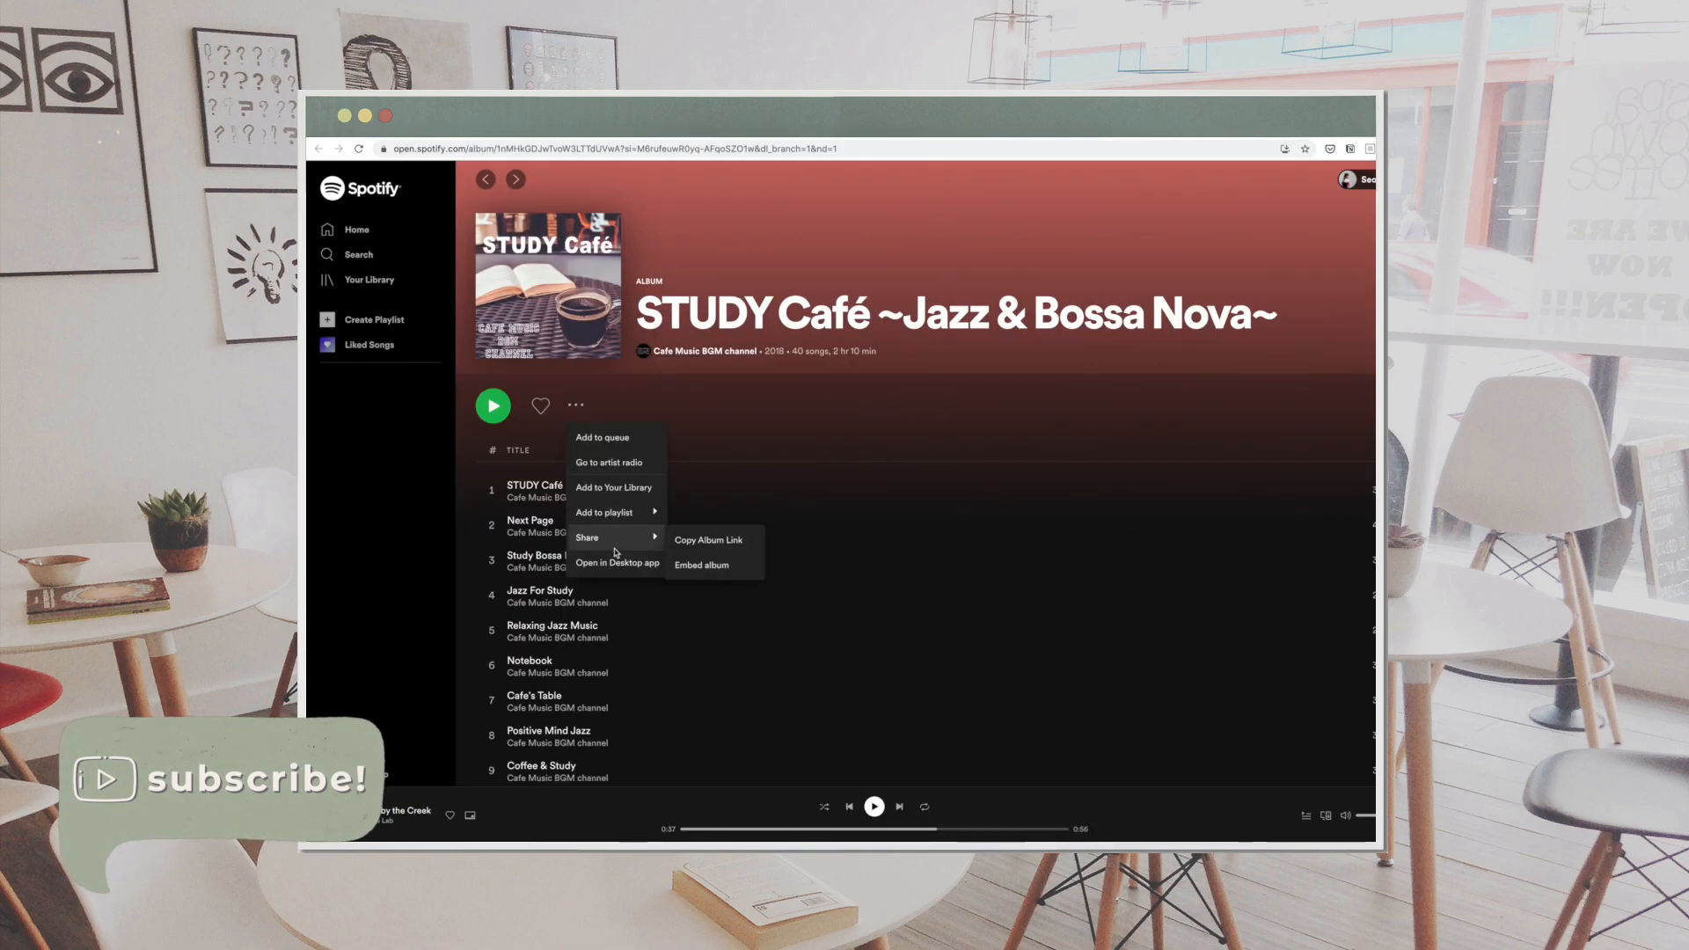
pyautogui.click(708, 539)
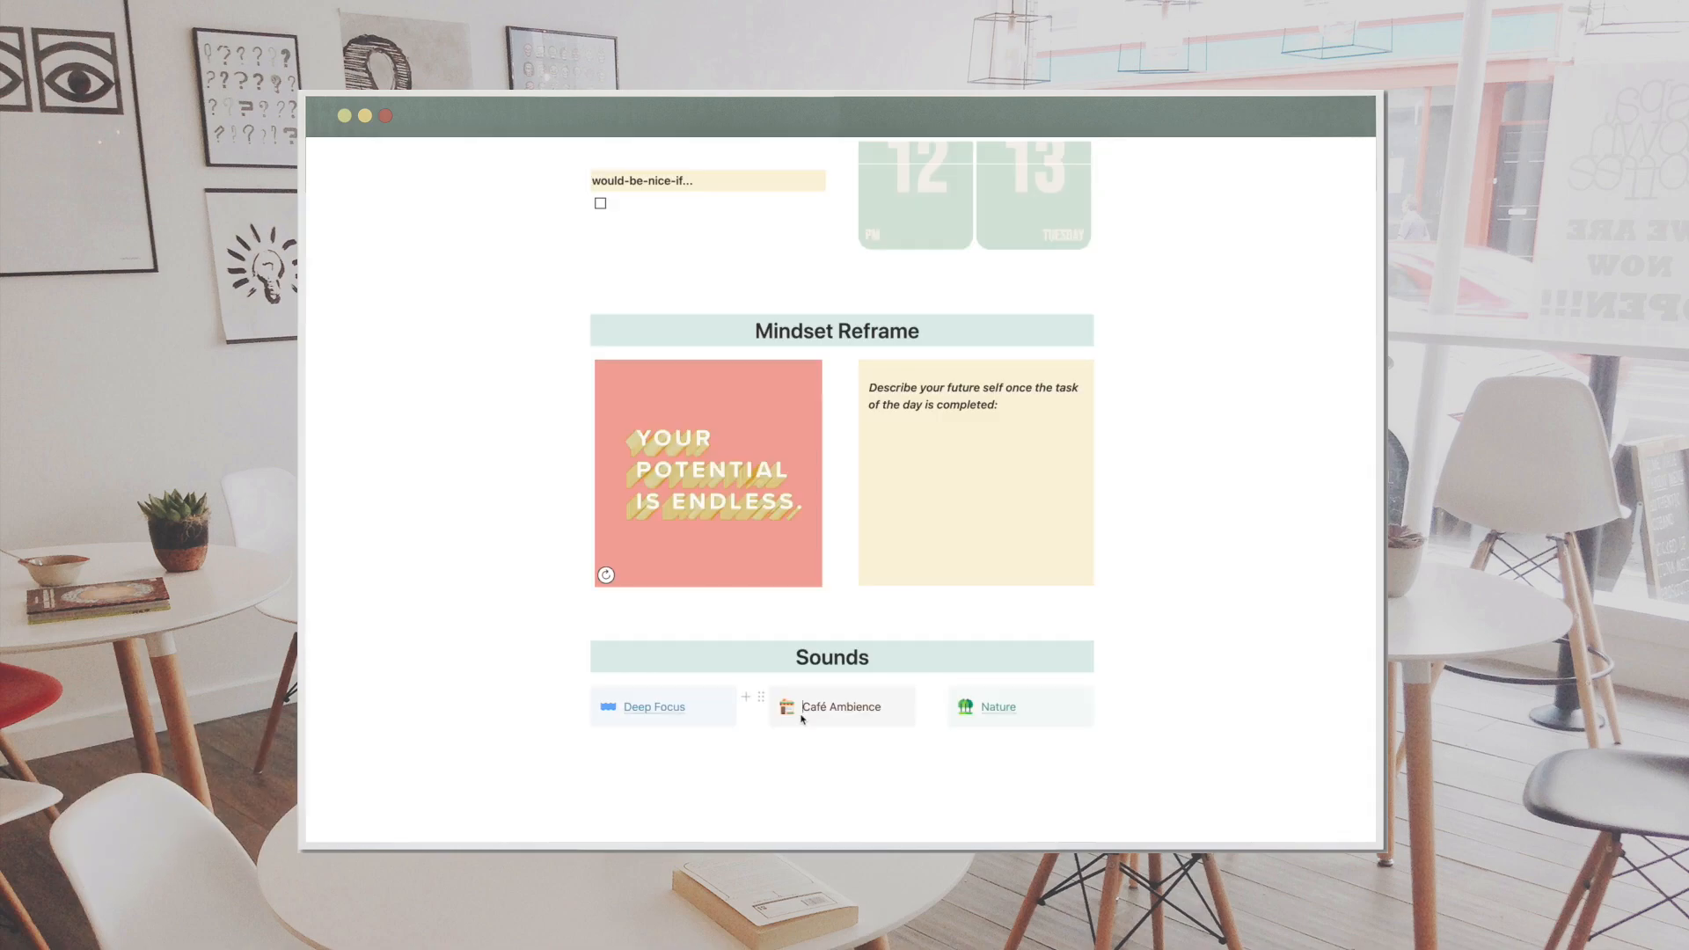
pyautogui.hotkey('ctrl', 'v')
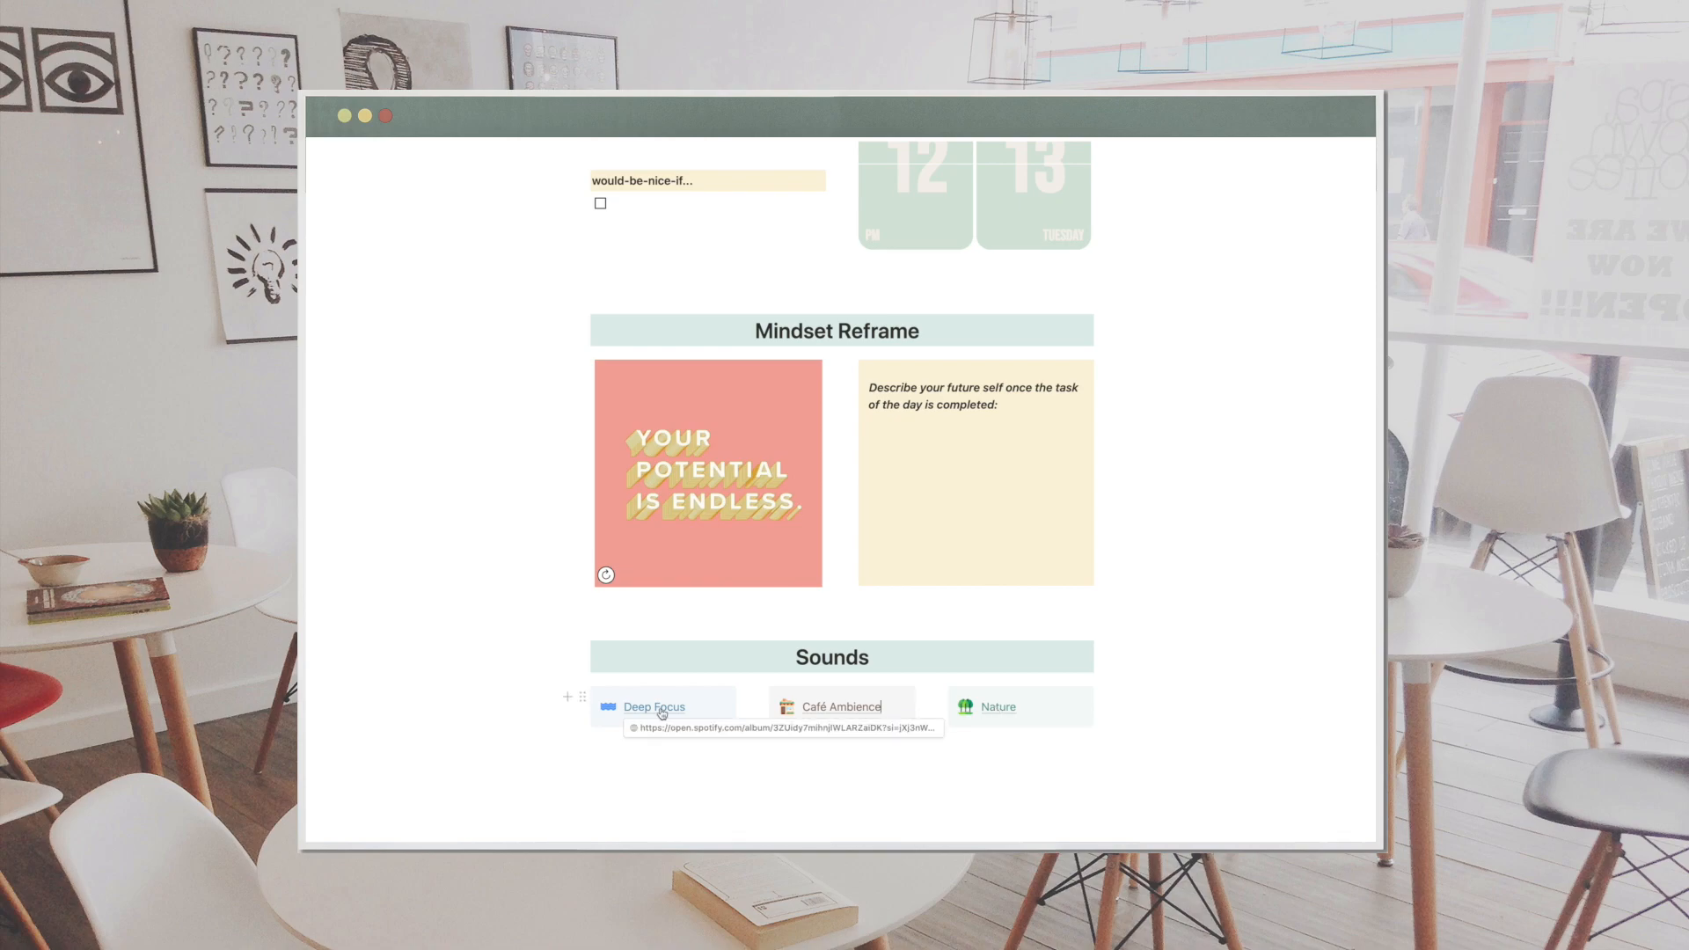
# - Test the Deep Focus link and decline opening it in the Spotify application
pyautogui.click(633, 707)
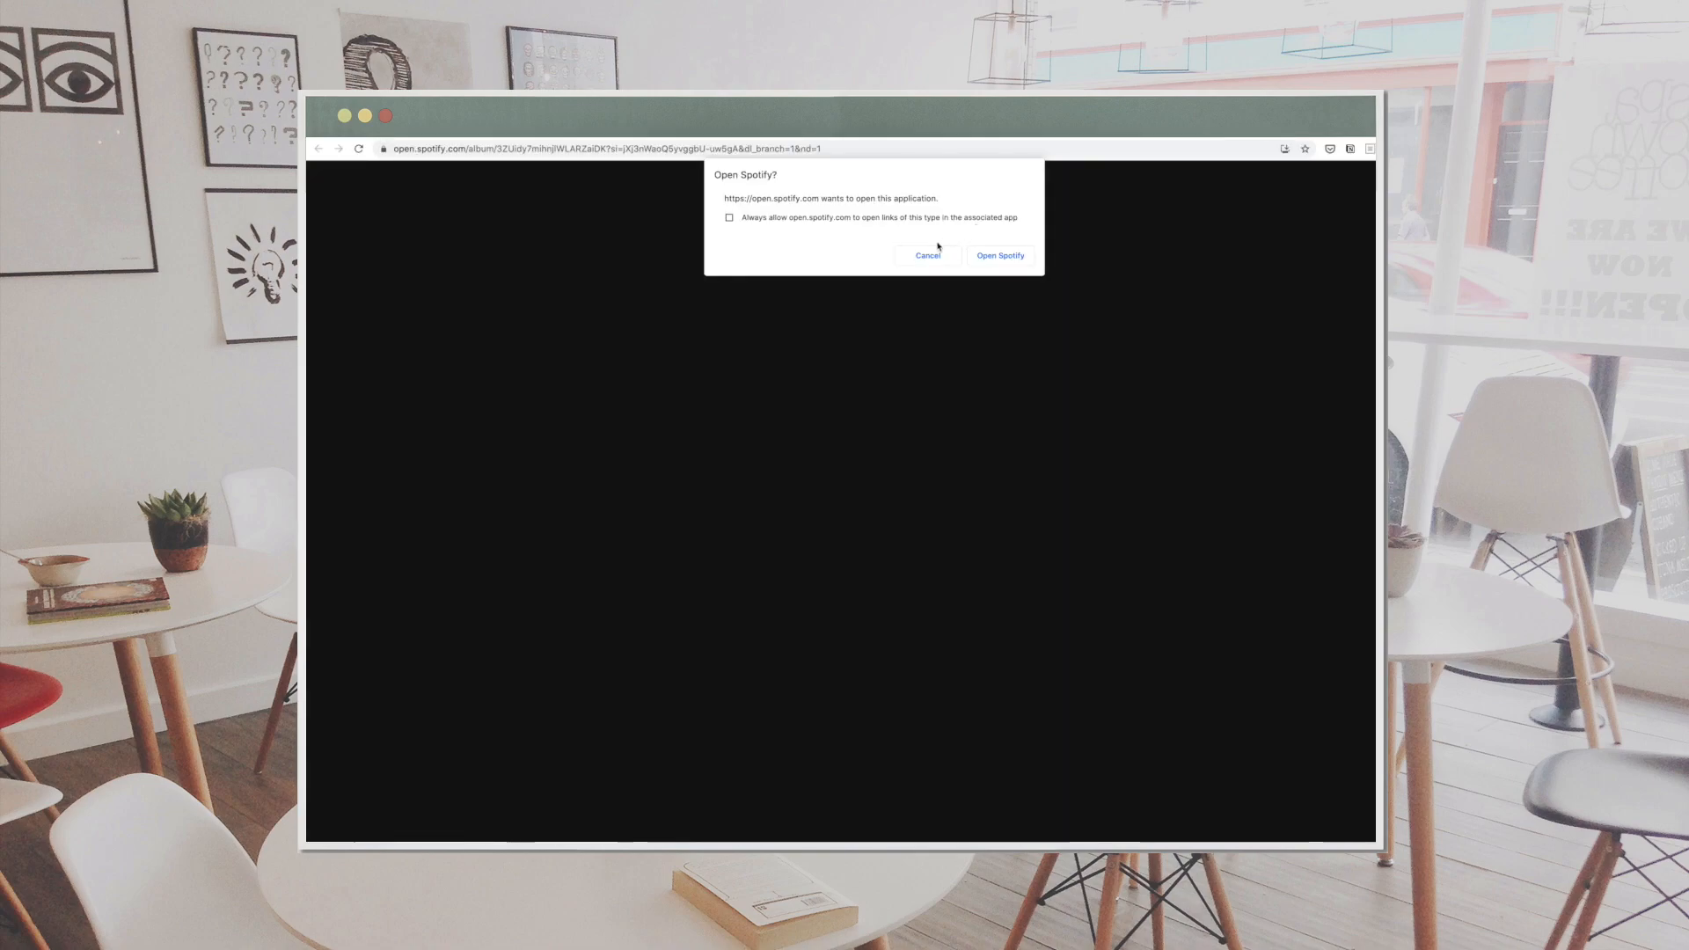
pyautogui.click(928, 255)
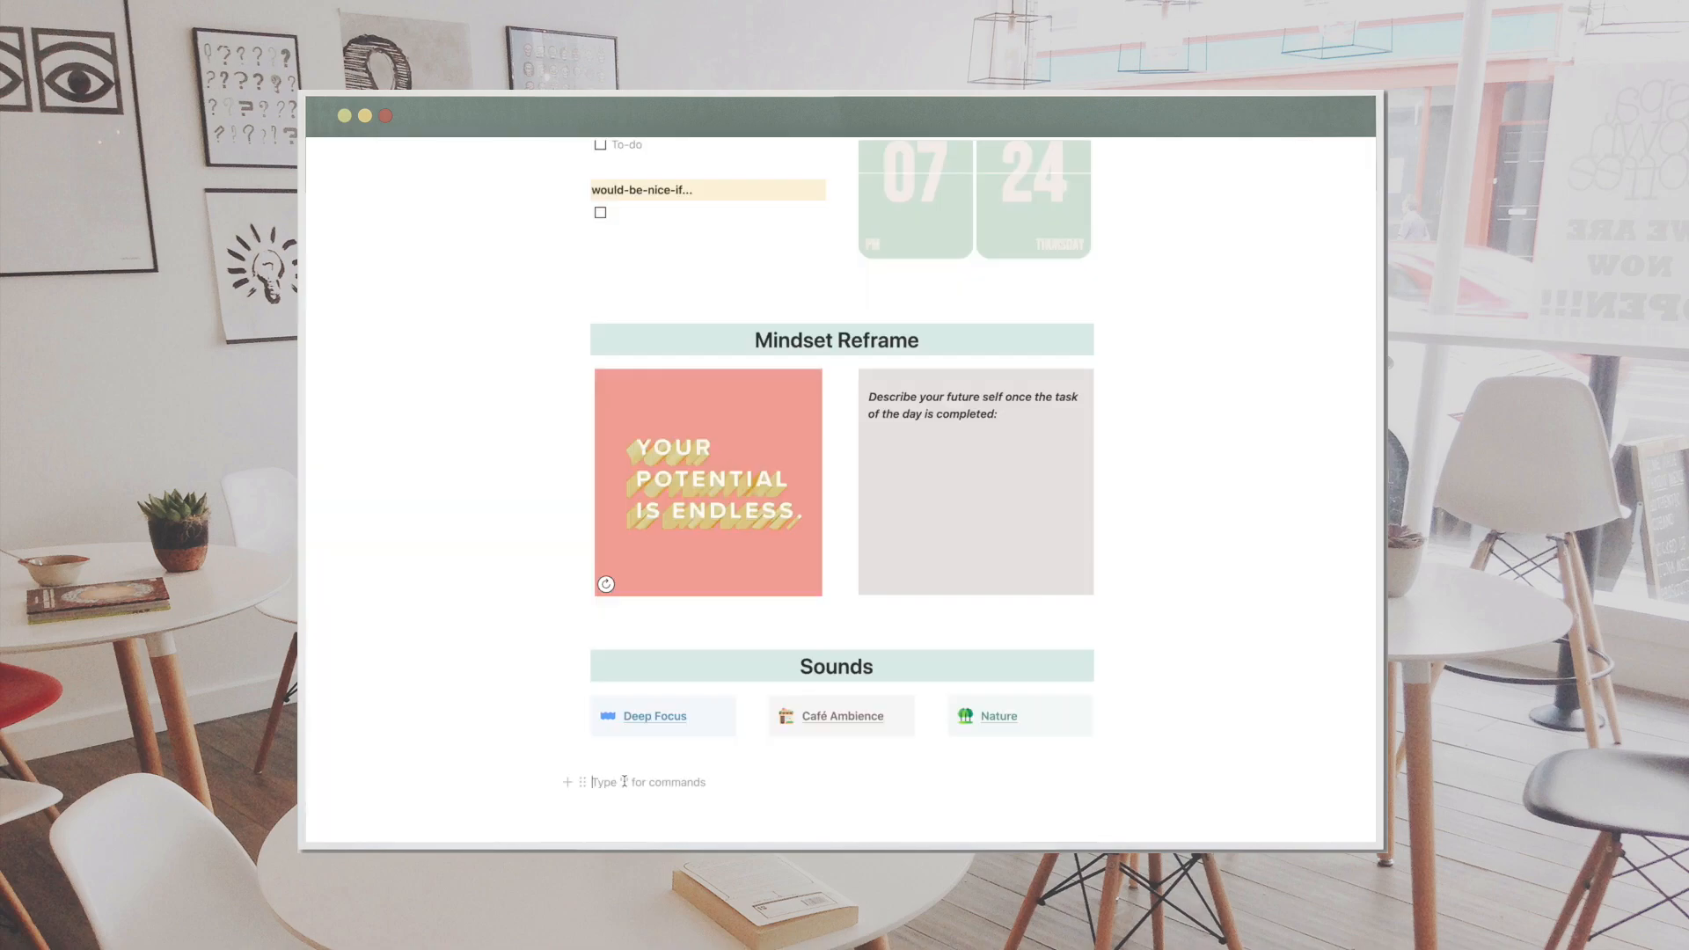
# - Embed the copied YouTube lofi playlist video below the sound callouts and the Apple Music "Deep Focus" playlist beneath it
pyautogui.hotkey('ctrl', 'v')
pyautogui.click(995, 819)
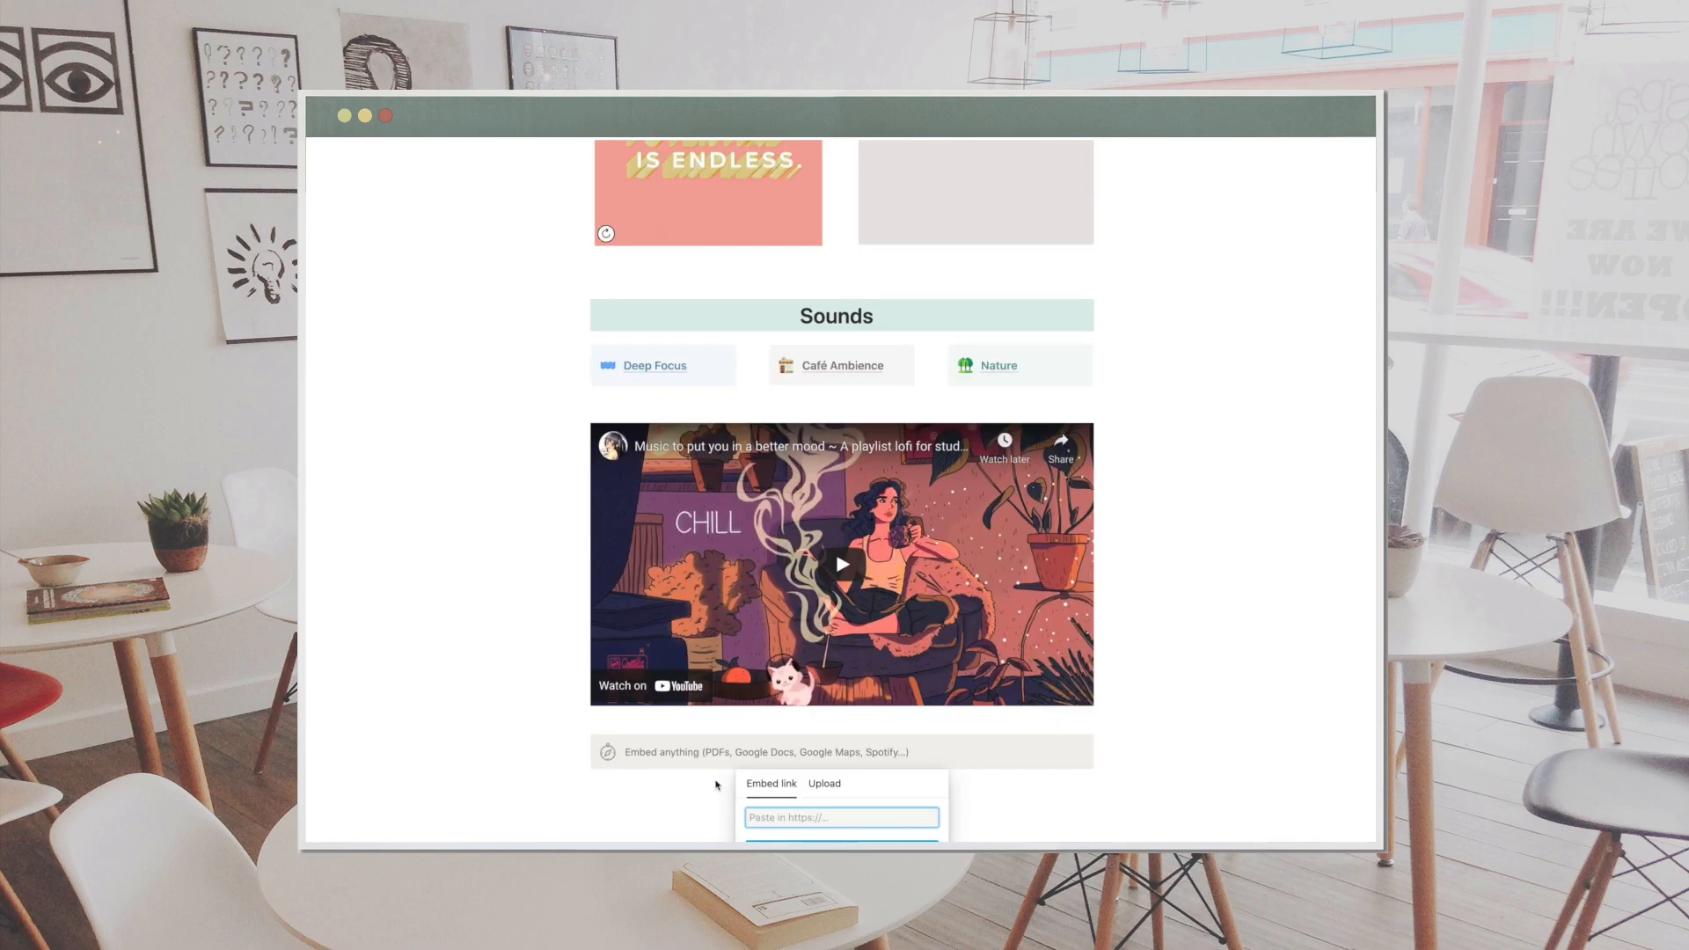
pyautogui.hotkey('ctrl', 'v')
pyautogui.press('Return')
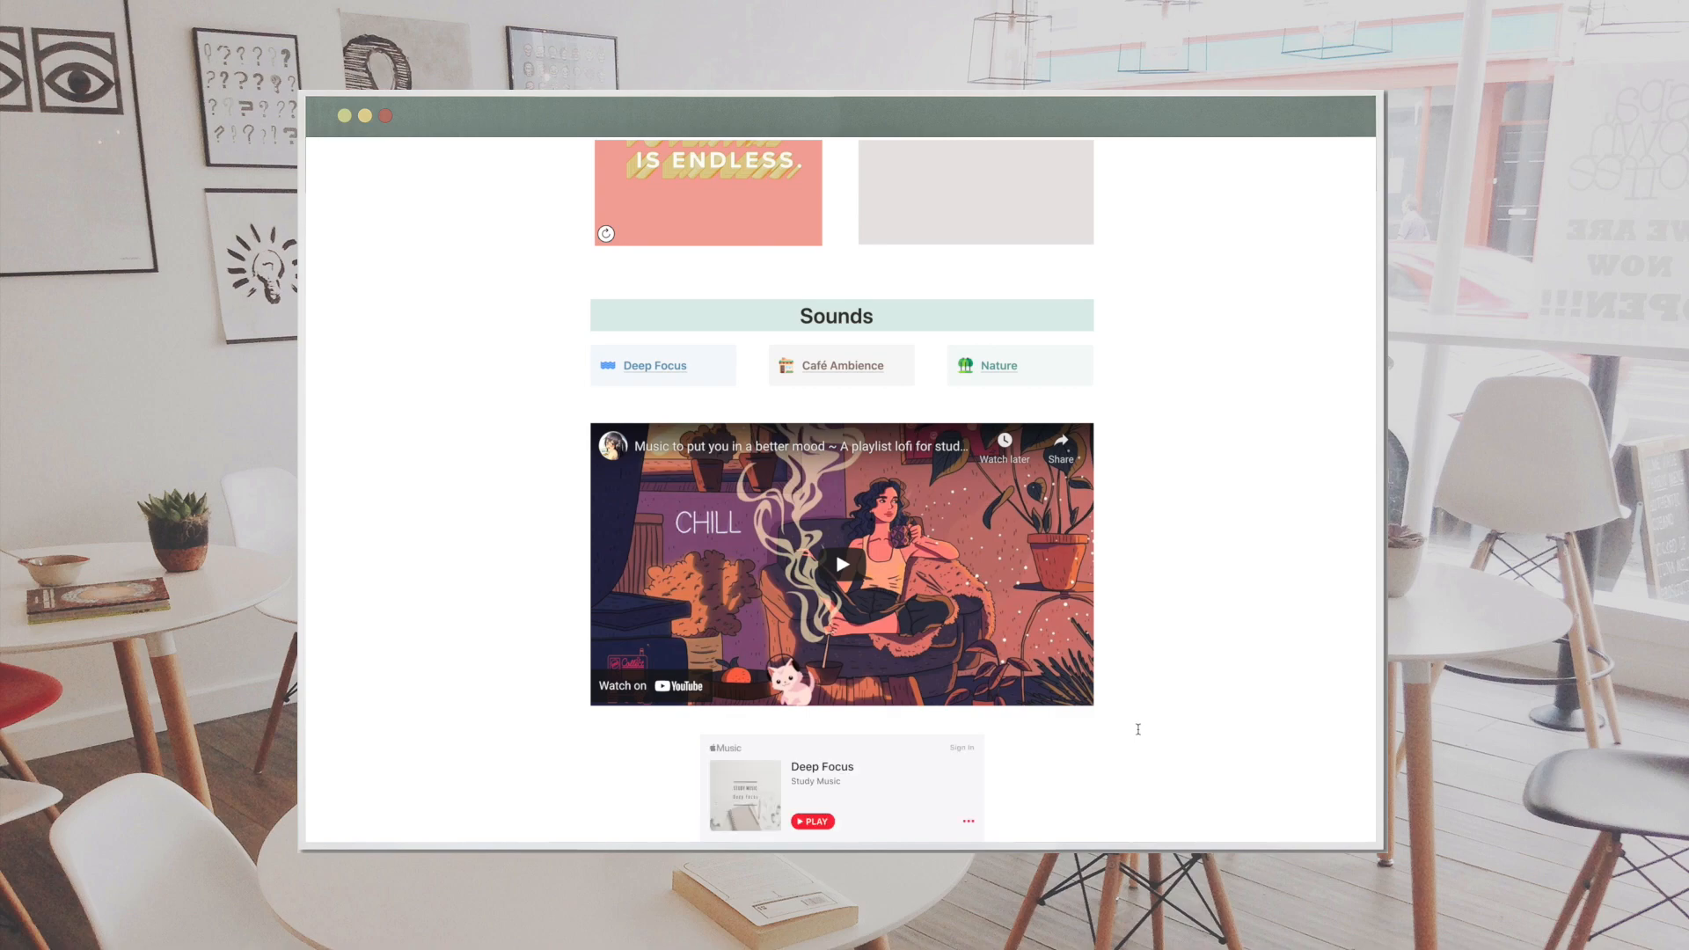
pyautogui.scroll(-1, 1138, 729)
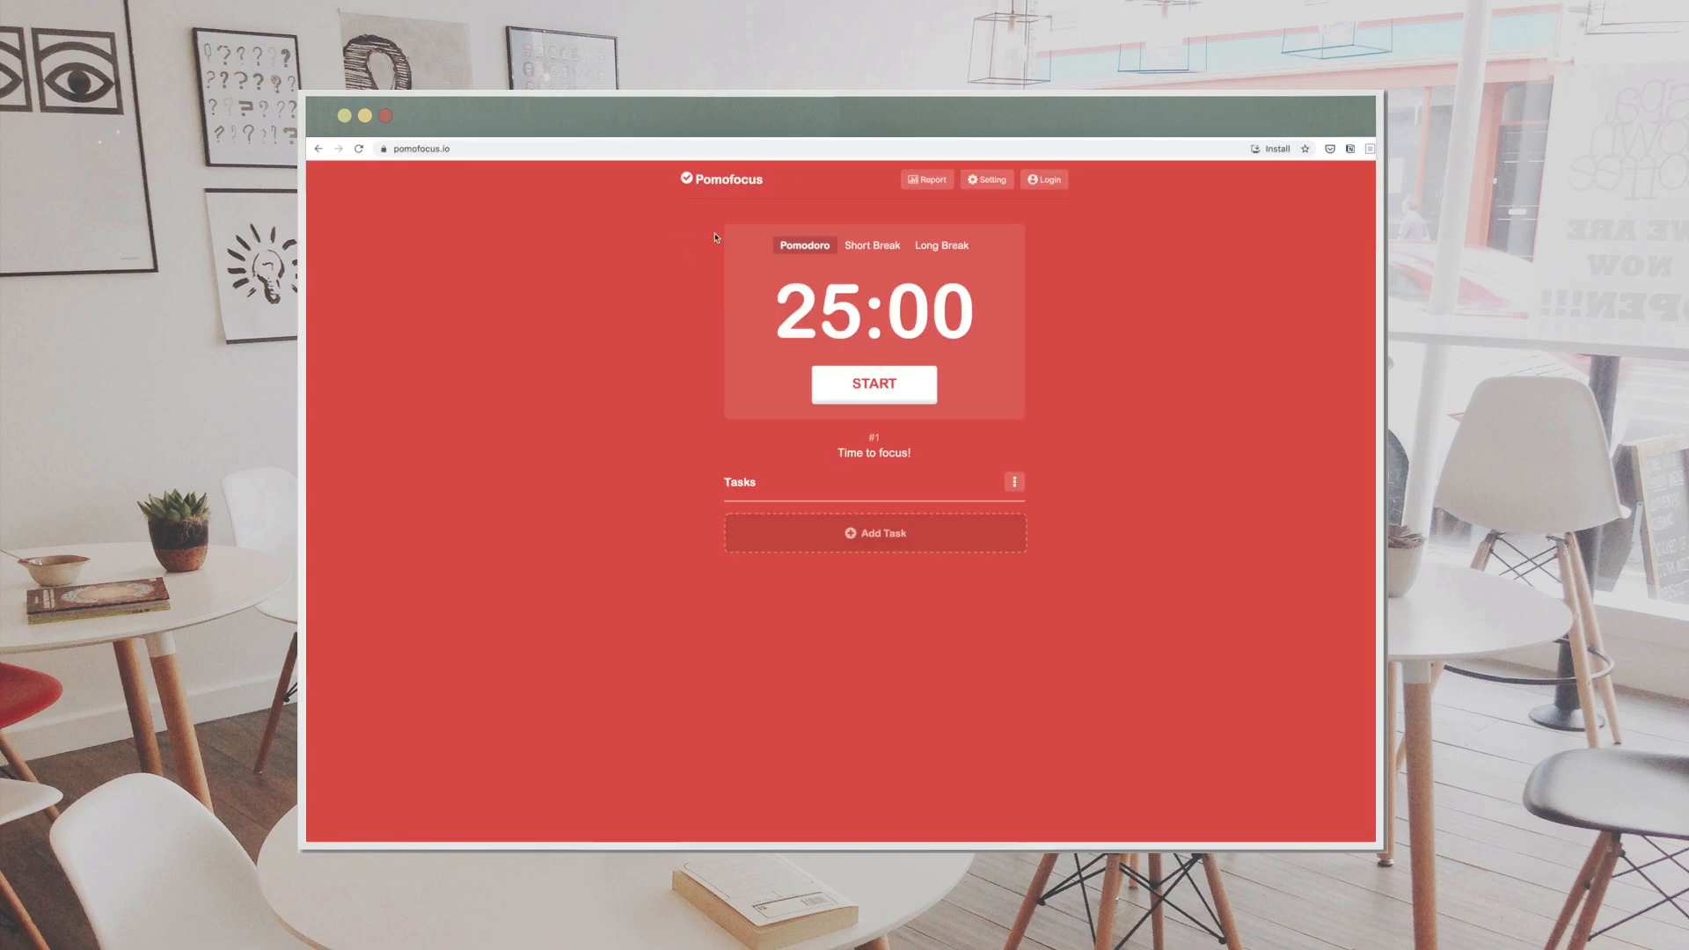
# - Copy the pomofocus.io address from the browser, switch back to Notion and embed it under the "Get Started!" heading
pyautogui.click(478, 144)
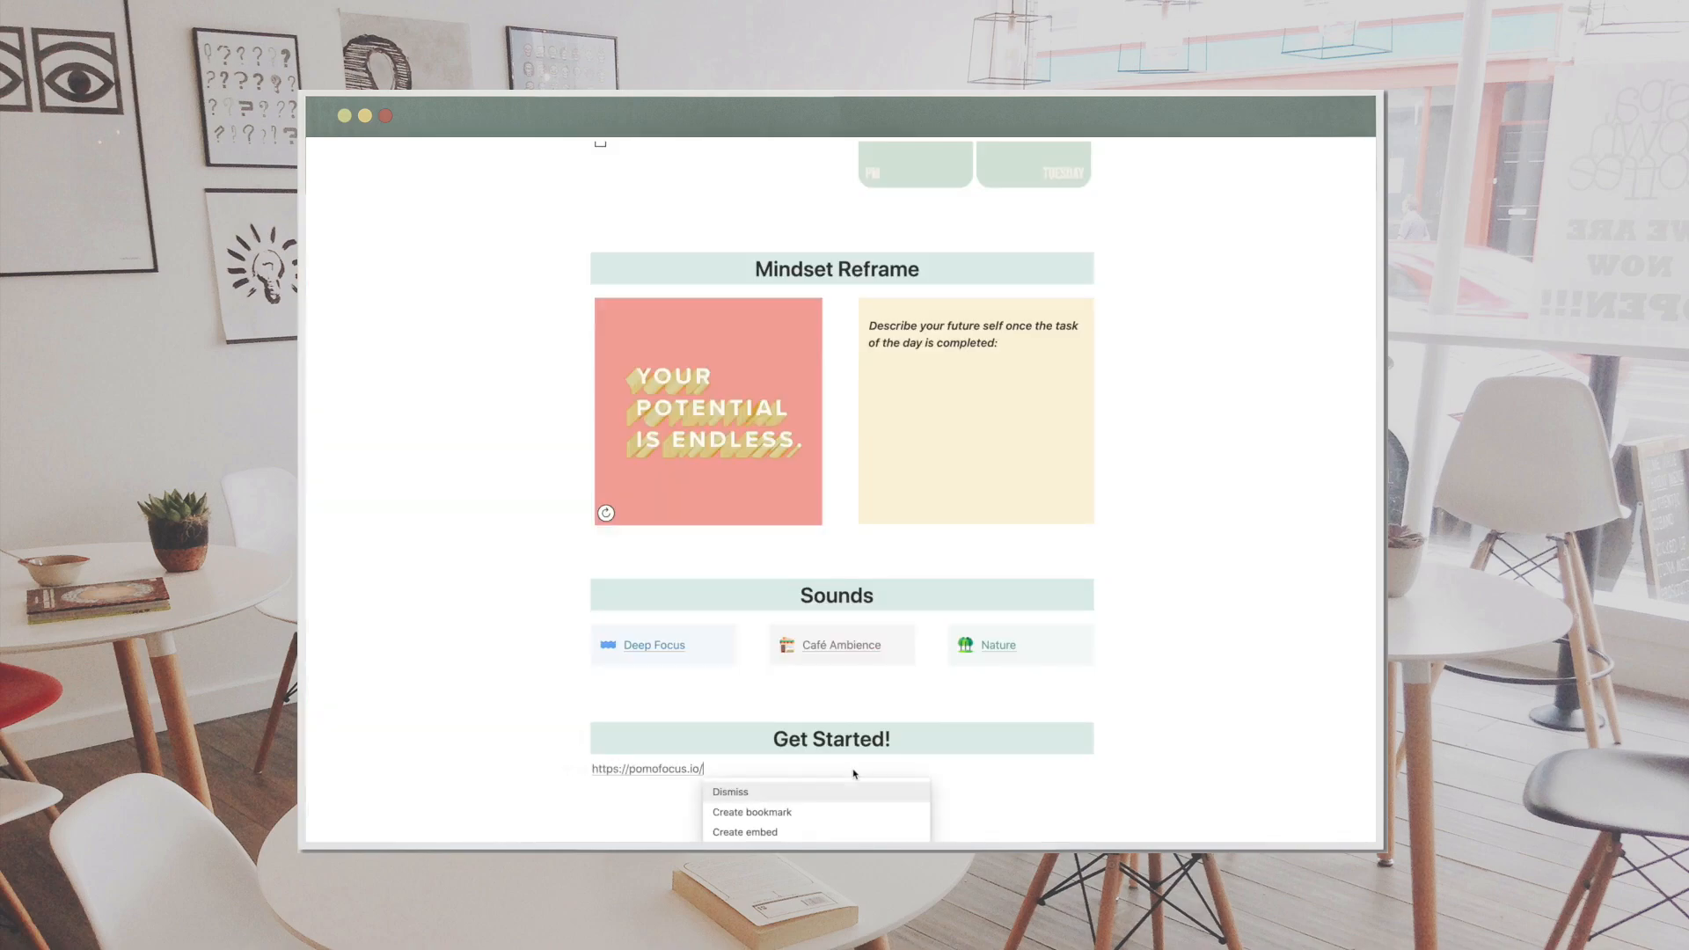
pyautogui.click(757, 829)
pyautogui.scroll(-3, 1139, 801)
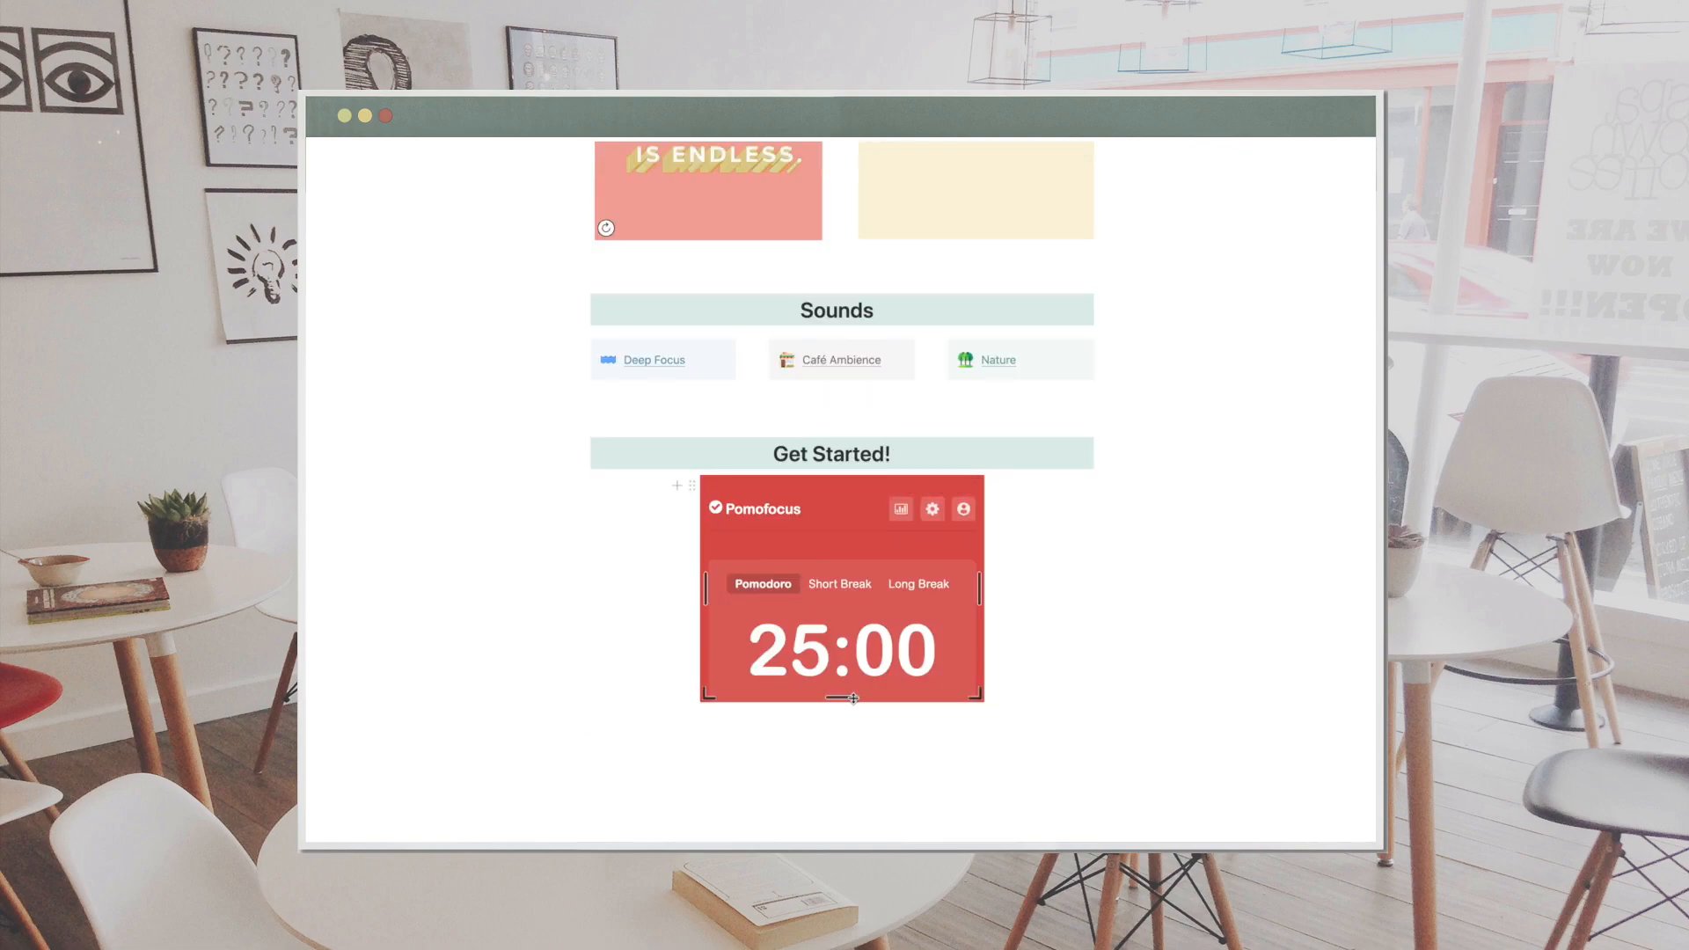
# - Increase the height of the Pomofocus embed so the timer fits together with its START button
pyautogui.moveTo(851, 698); pyautogui.dragTo(854, 743)
pyautogui.scroll(-2, 865, 787)
pyautogui.scroll(3, 857, 831)
pyautogui.scroll(-2, 854, 838)
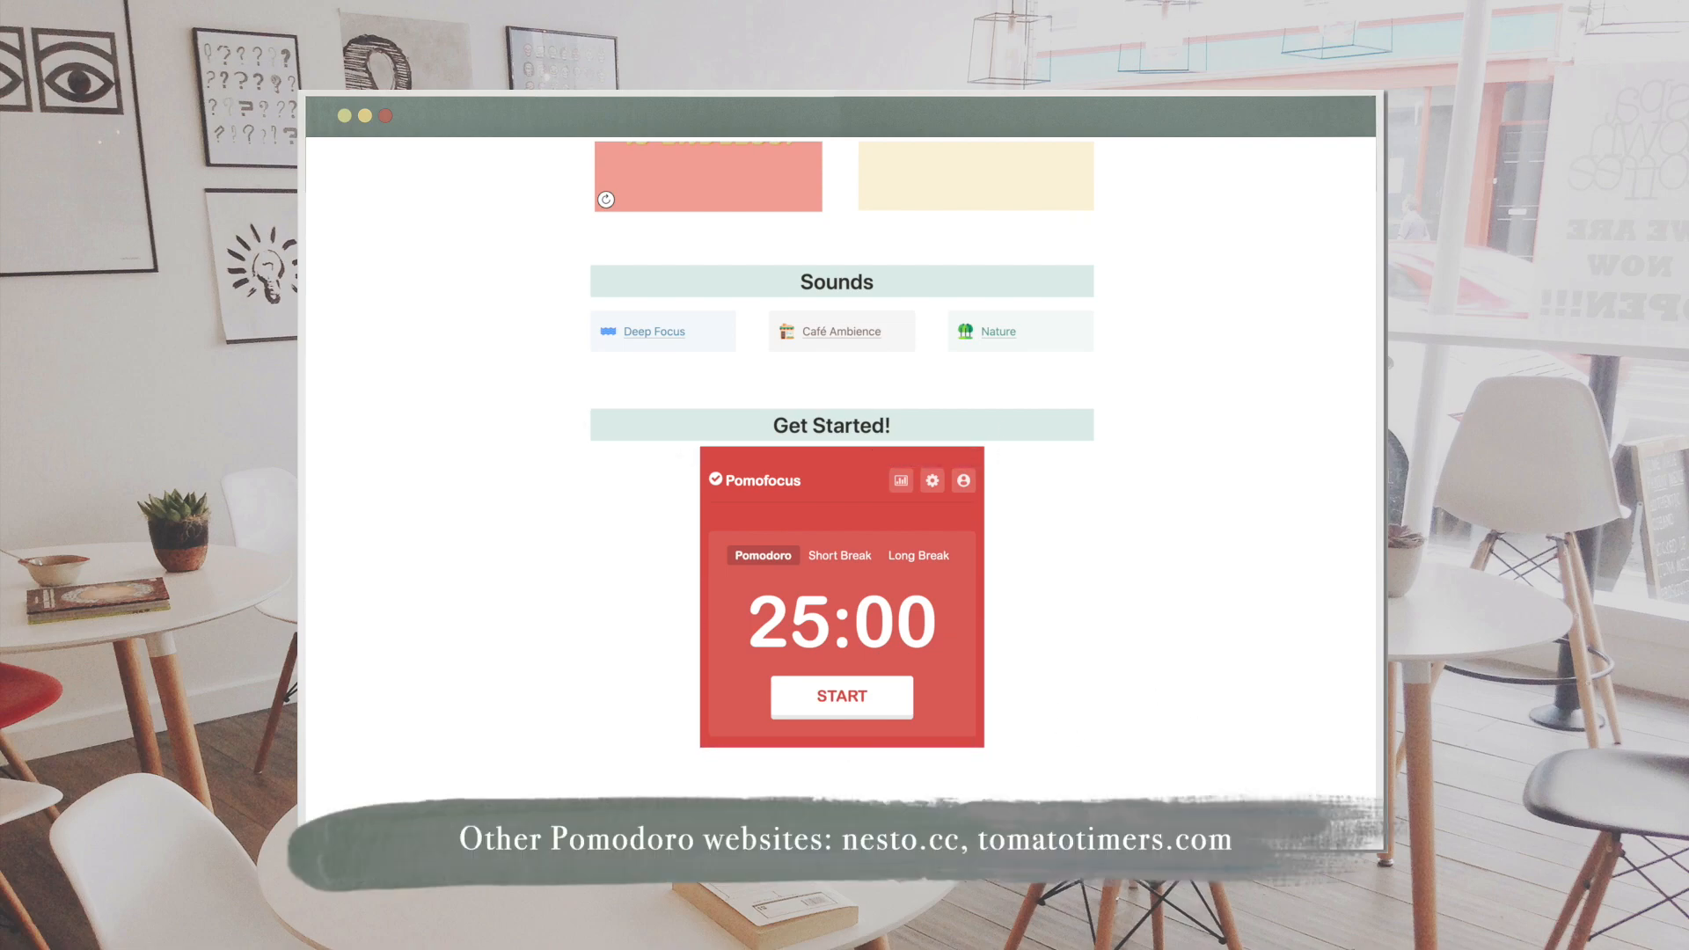
# - Give the "Pop-Up Thoughts" text block beside the Pomofocus timer a yellow background
pyautogui.scroll(3, 1037, 572)
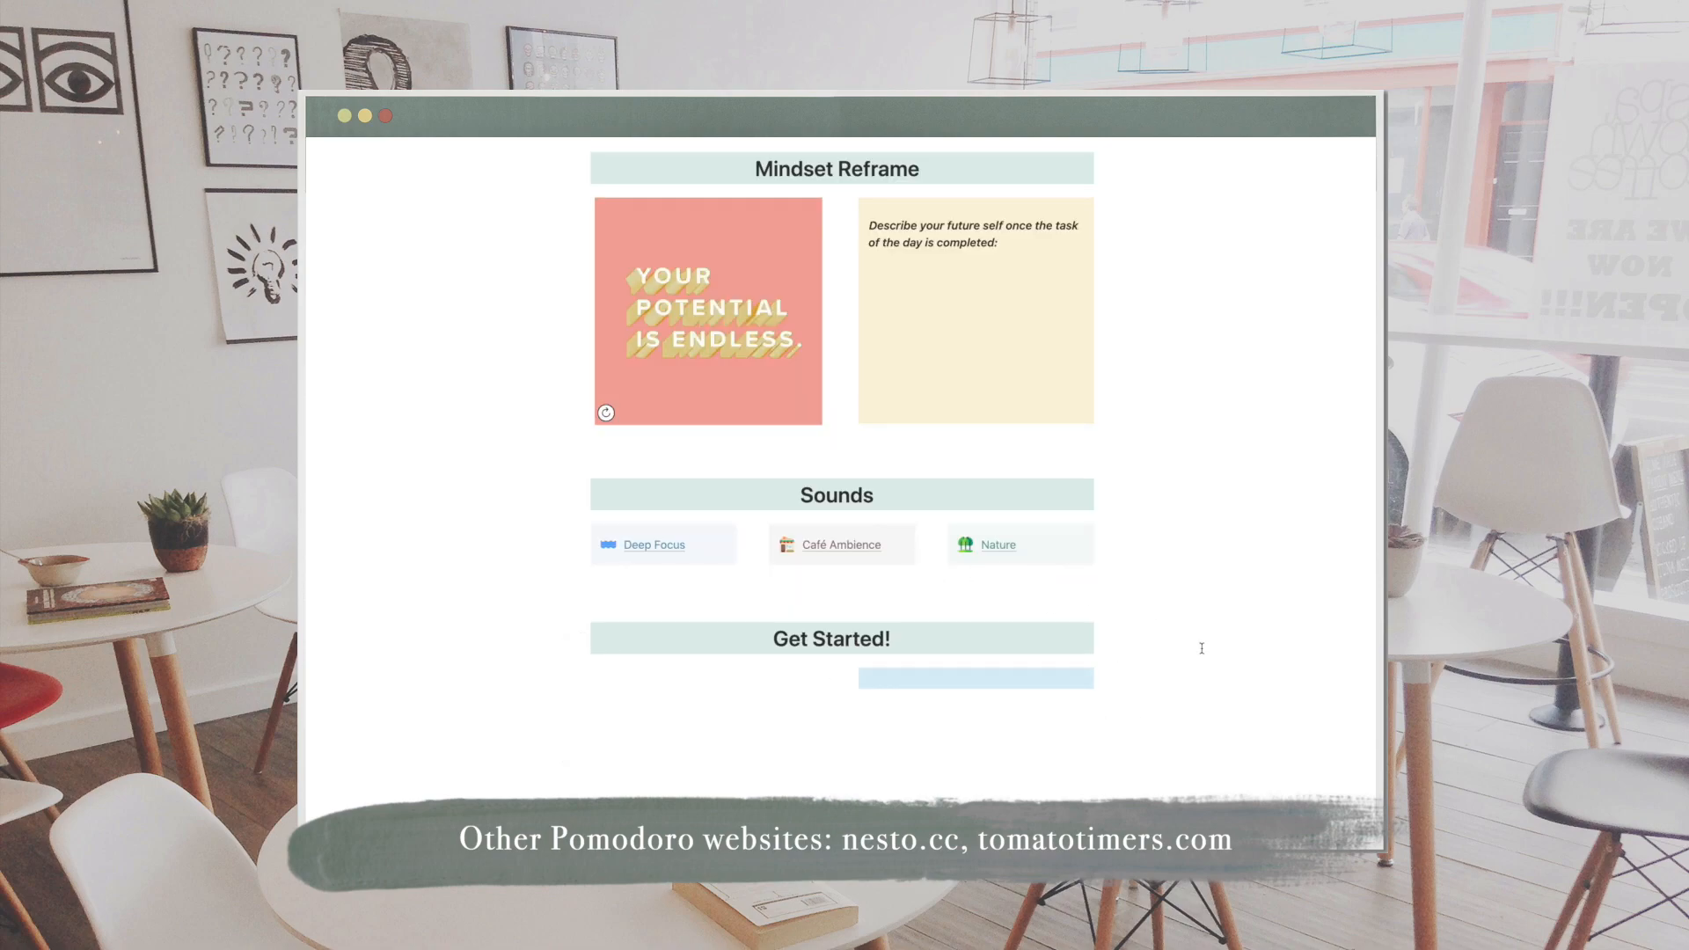
pyautogui.scroll(-2, 1144, 658)
pyautogui.scroll(-1, 964, 297)
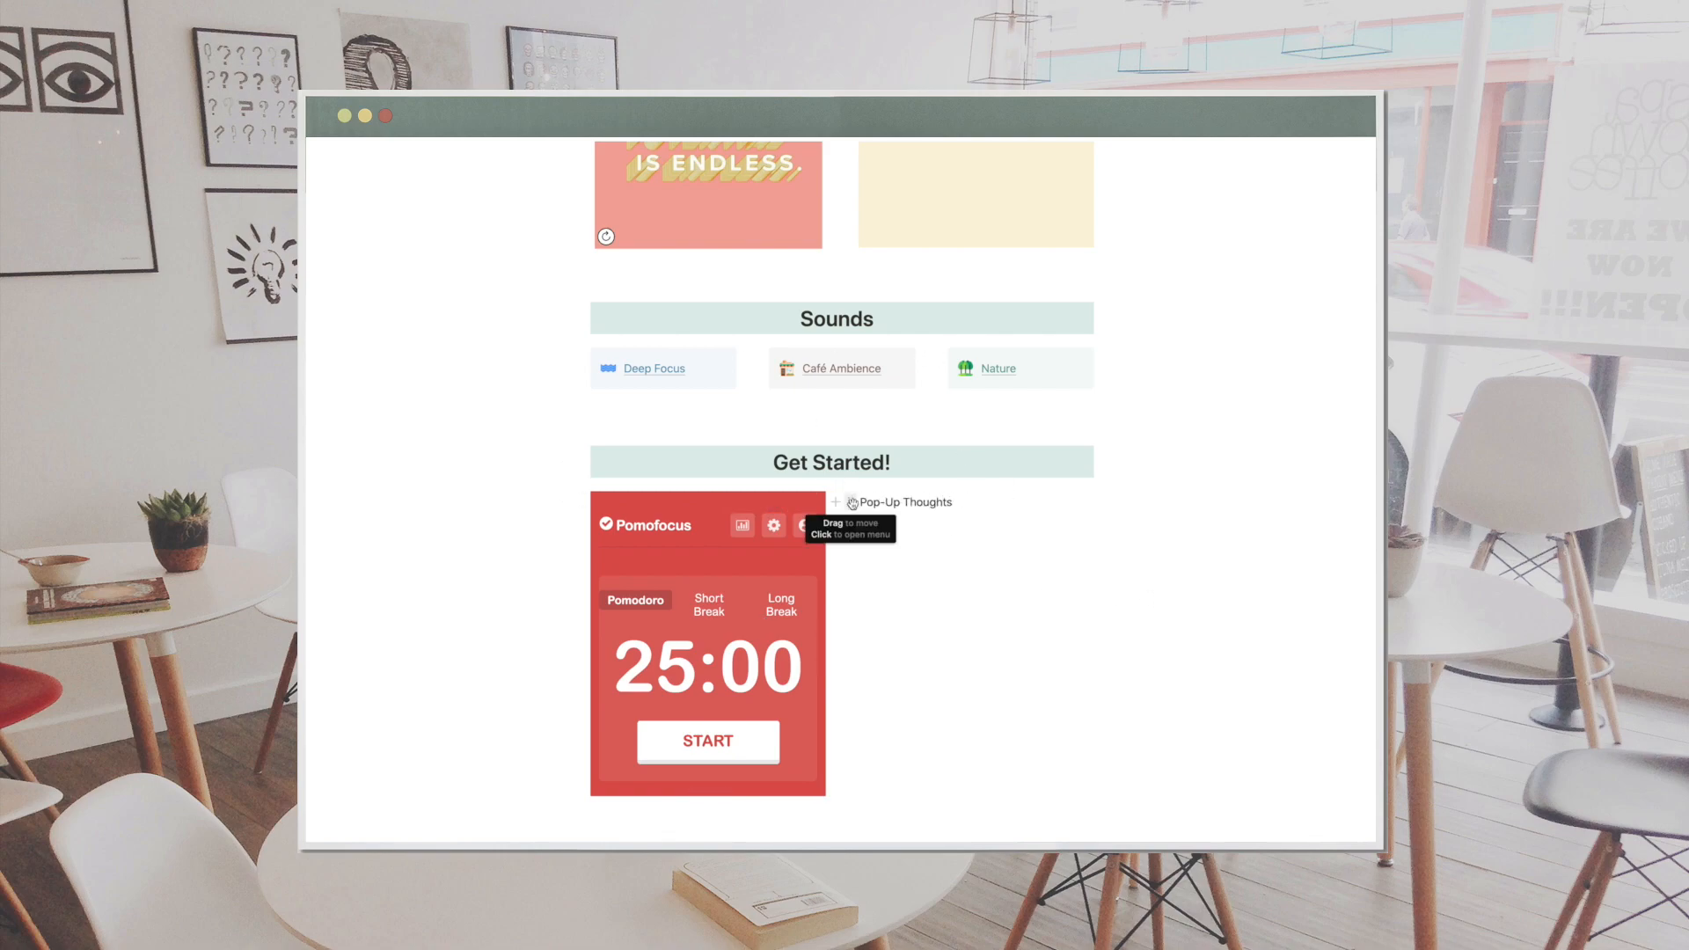
pyautogui.click(845, 503)
pyautogui.moveTo(748, 584)
pyautogui.click(888, 725)
pyautogui.click(1036, 505)
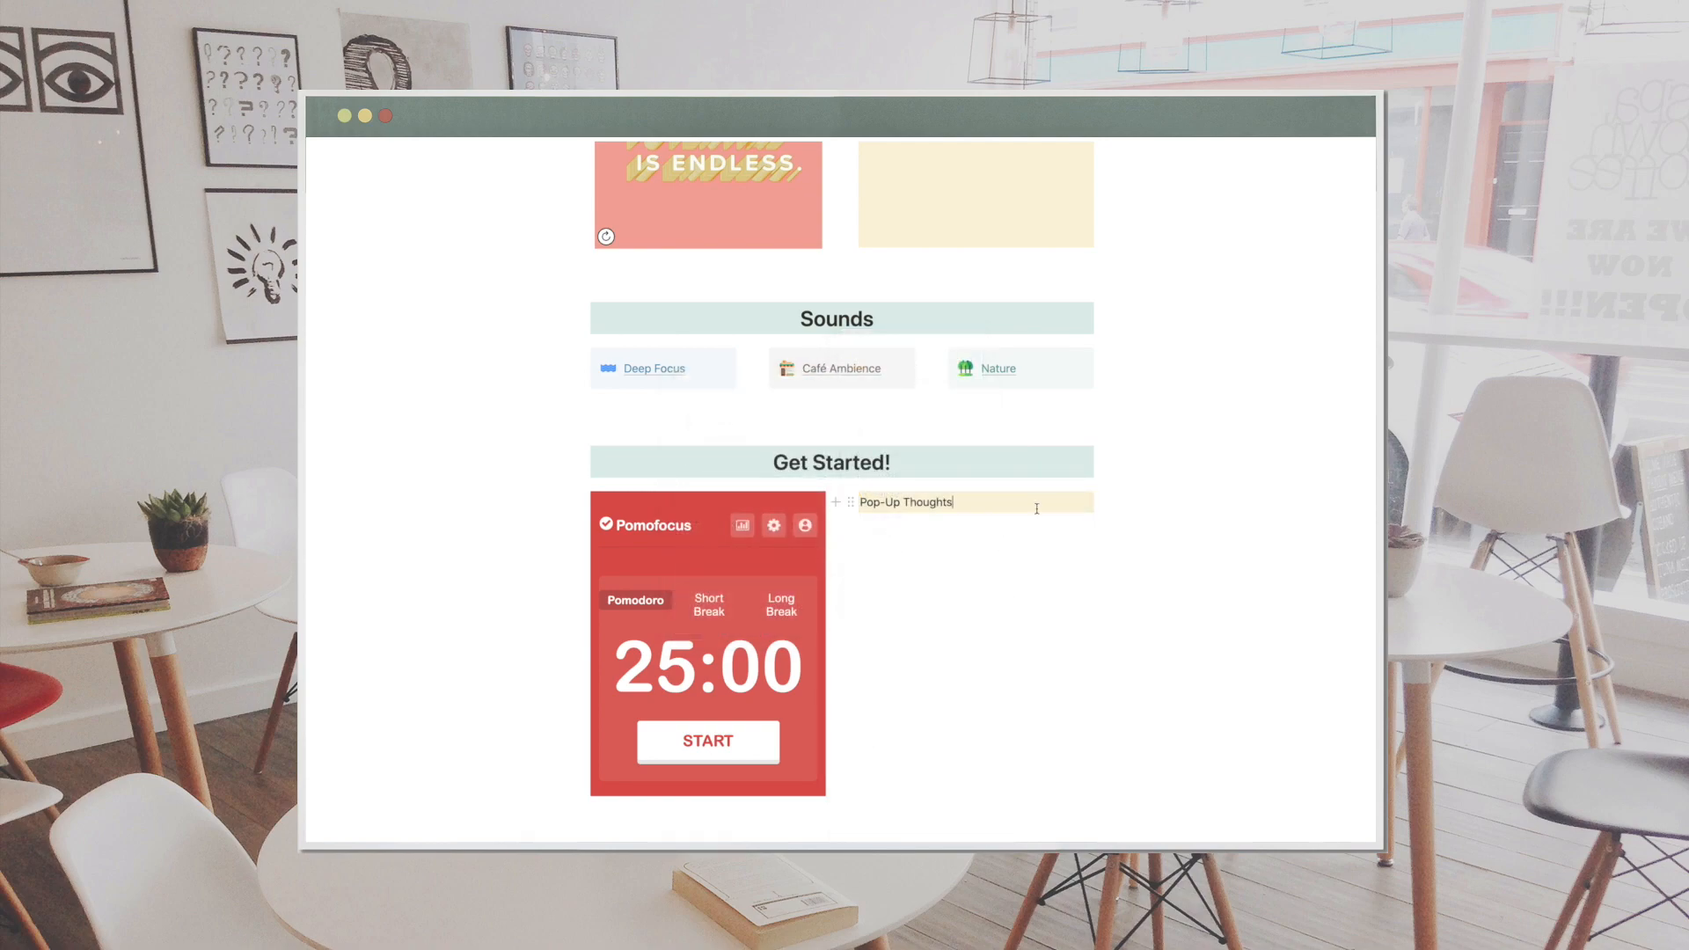
# - Extend the "Pop-Up Thoughts" block with blank lines until it is about as tall as the Pomofocus timer
pyautogui.scroll(-3, 1036, 505)
pyautogui.hotkey('shift', 'Return')
pyautogui.hotkey('shift', 'Return')
pyautogui.hotkey('shift', 'Return')
pyautogui.hotkey('shift', 'Return')
pyautogui.hotkey('shift', 'Return')
pyautogui.hotkey('shift', 'Return')
pyautogui.hotkey('shift', 'Return')
pyautogui.hotkey('shift', 'Return')
pyautogui.hotkey('shift', 'Return')
pyautogui.hotkey('shift', 'Return')
pyautogui.hotkey('shift', 'Return')
pyautogui.hotkey('shift', 'Return')
pyautogui.hotkey('shift', 'Return')
pyautogui.hotkey('shift', 'Return')
pyautogui.hotkey('shift', 'Return')
pyautogui.hotkey('shift', 'Return')
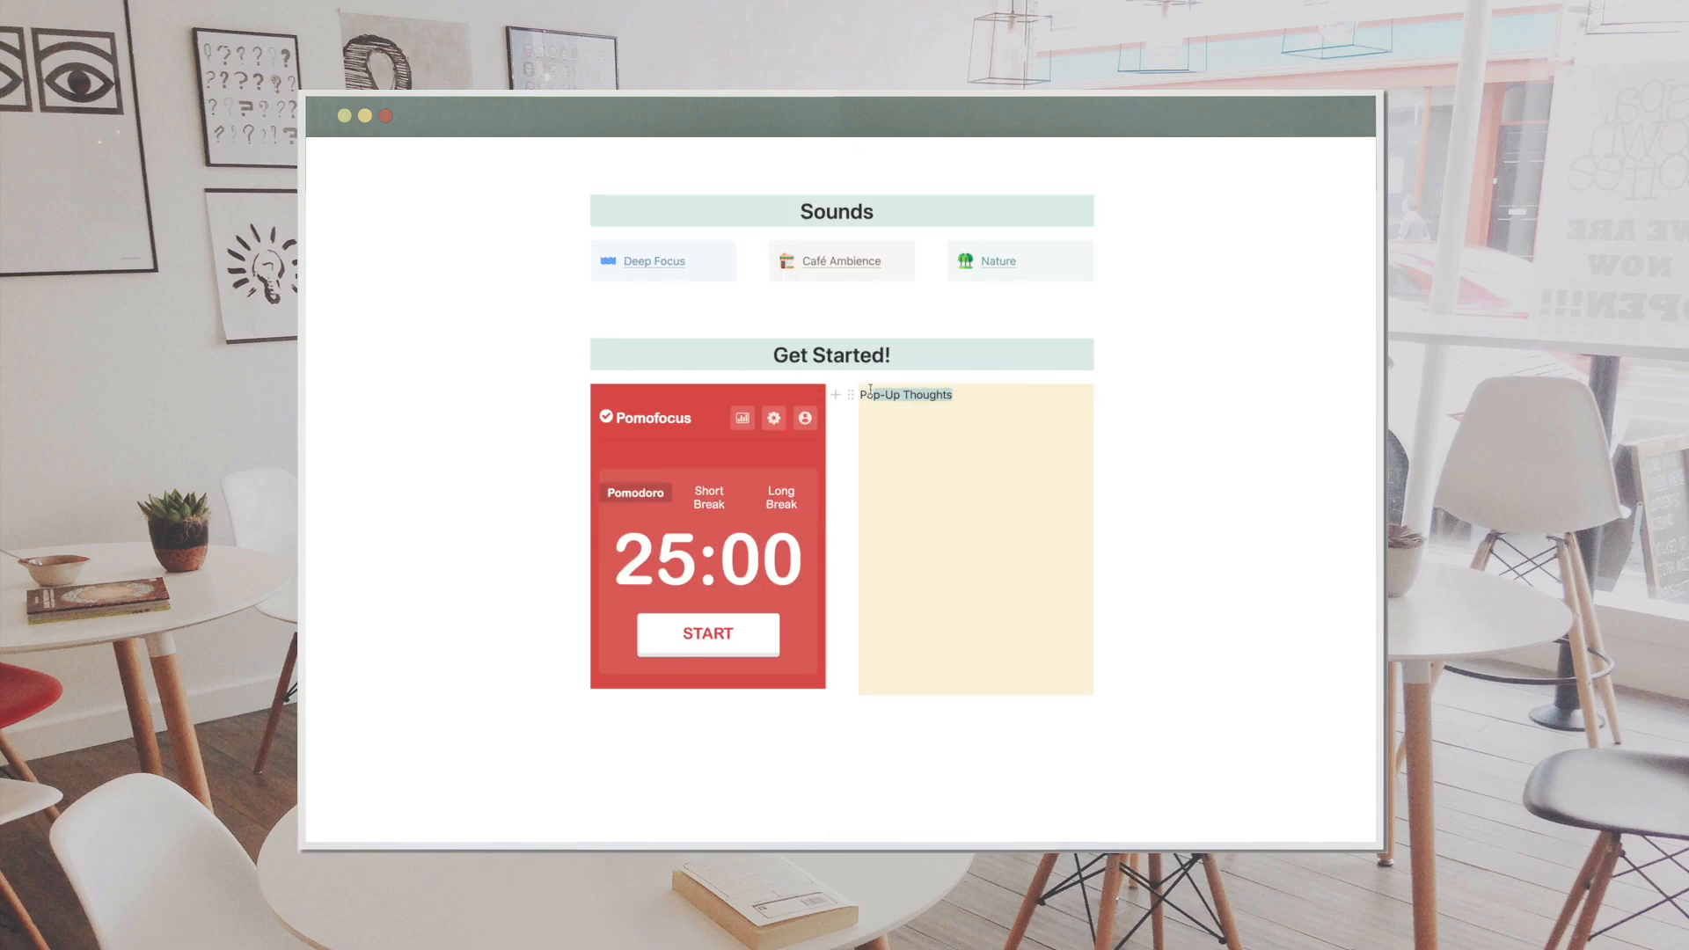
# - Make the "Pop-Up Thoughts" title italic and underlined, and centre it within its block
pyautogui.moveTo(870, 389); pyautogui.dragTo(860, 393)
pyautogui.click(1003, 368)
pyautogui.click(1031, 369)
pyautogui.click(974, 395)
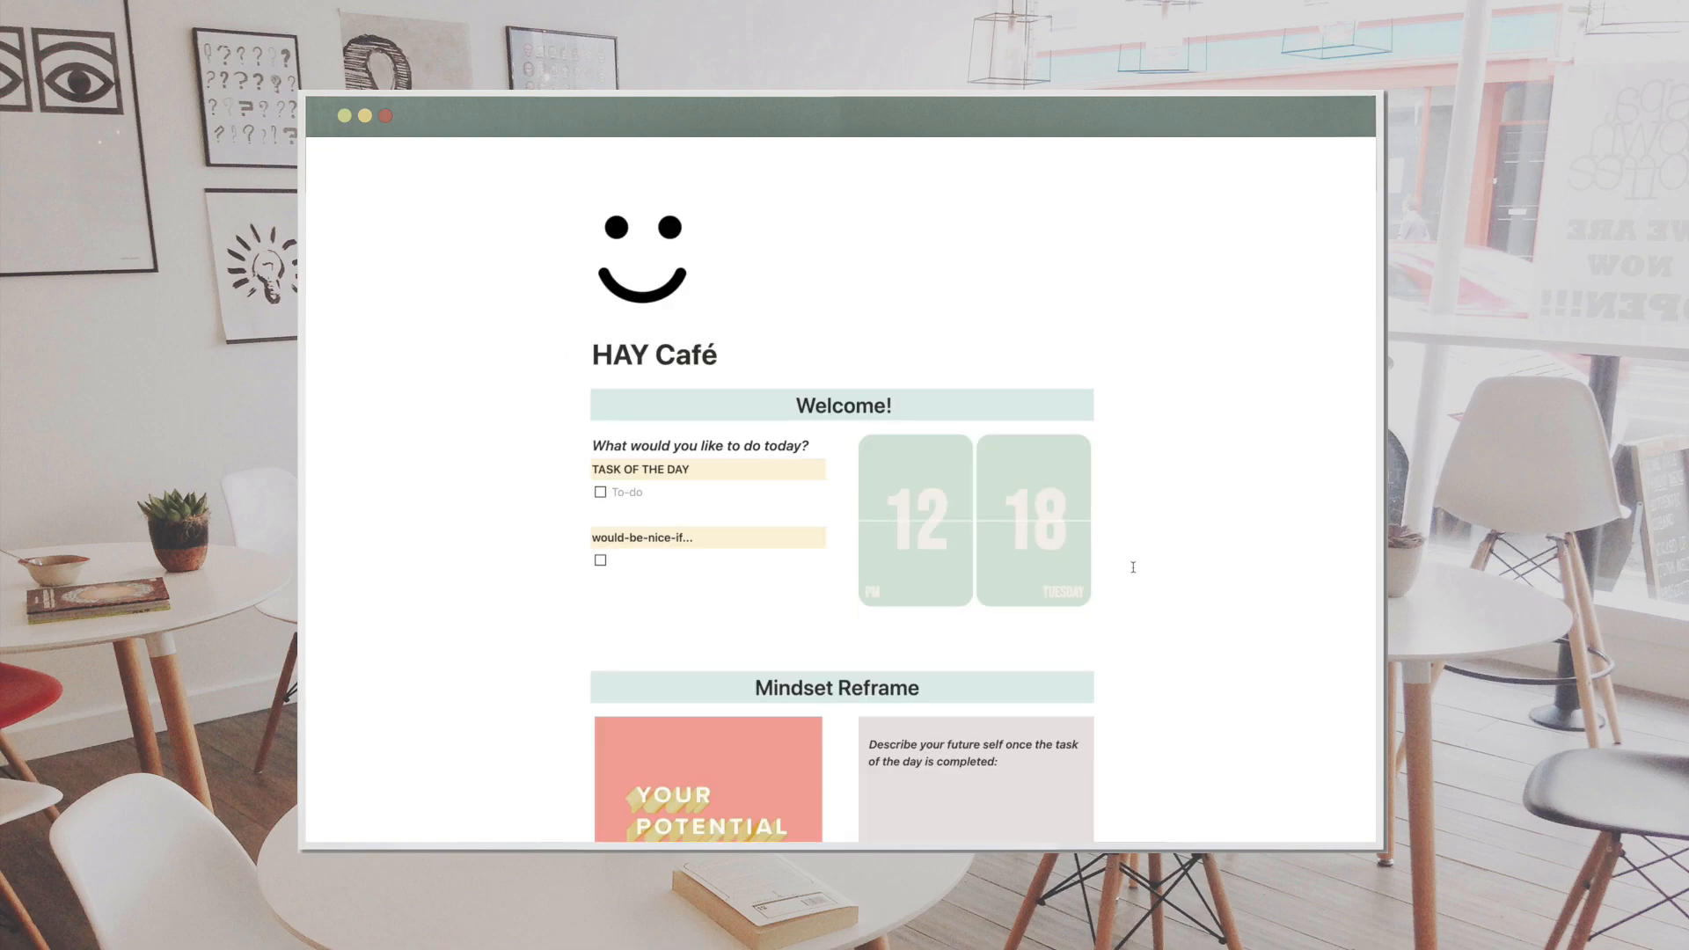
pyautogui.scroll(-5, 1133, 568)
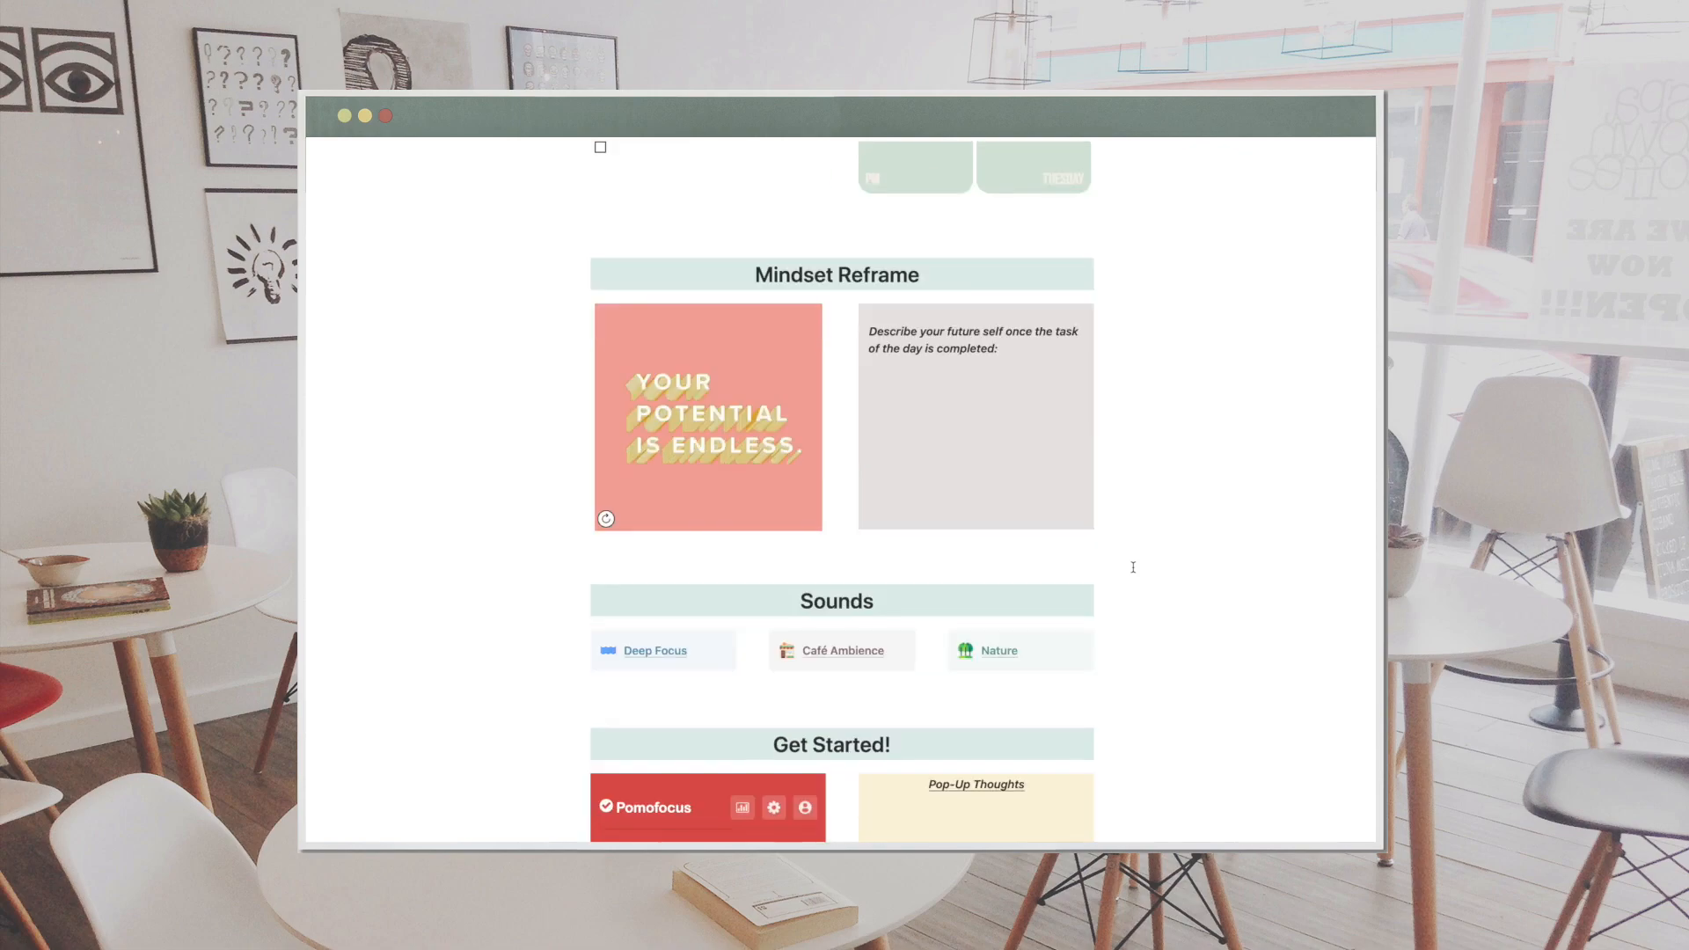
pyautogui.scroll(-4, 1133, 567)
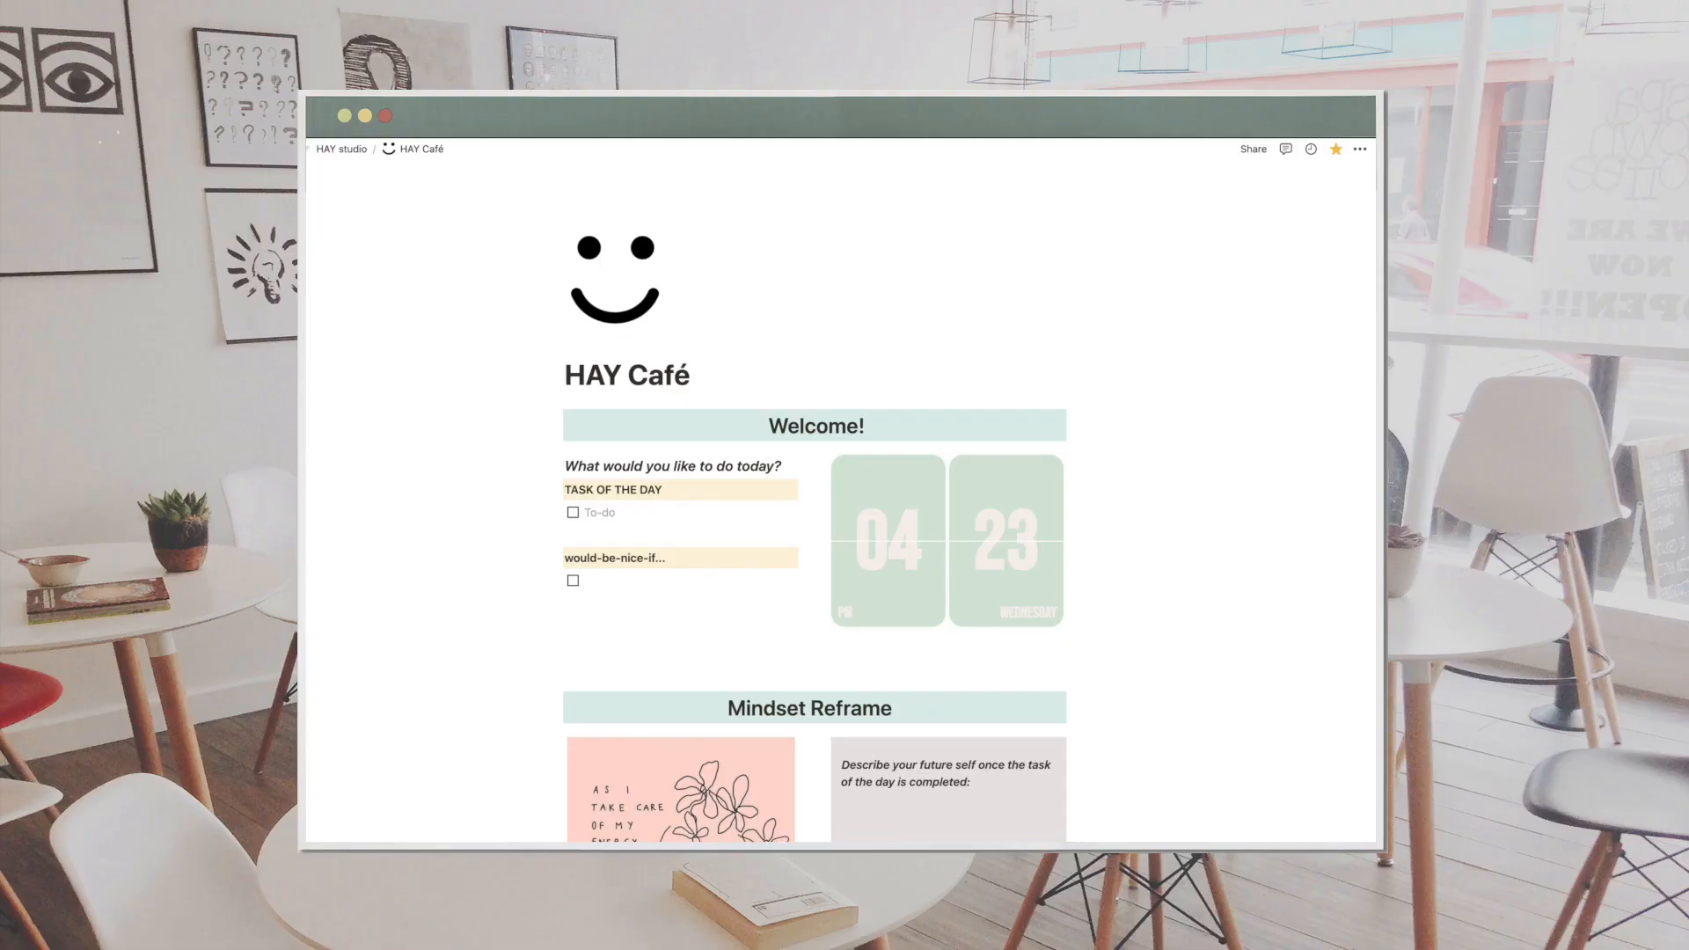
# - Share the HAY Café page to the web and allow it to be duplicated as a template
pyautogui.click(1253, 149)
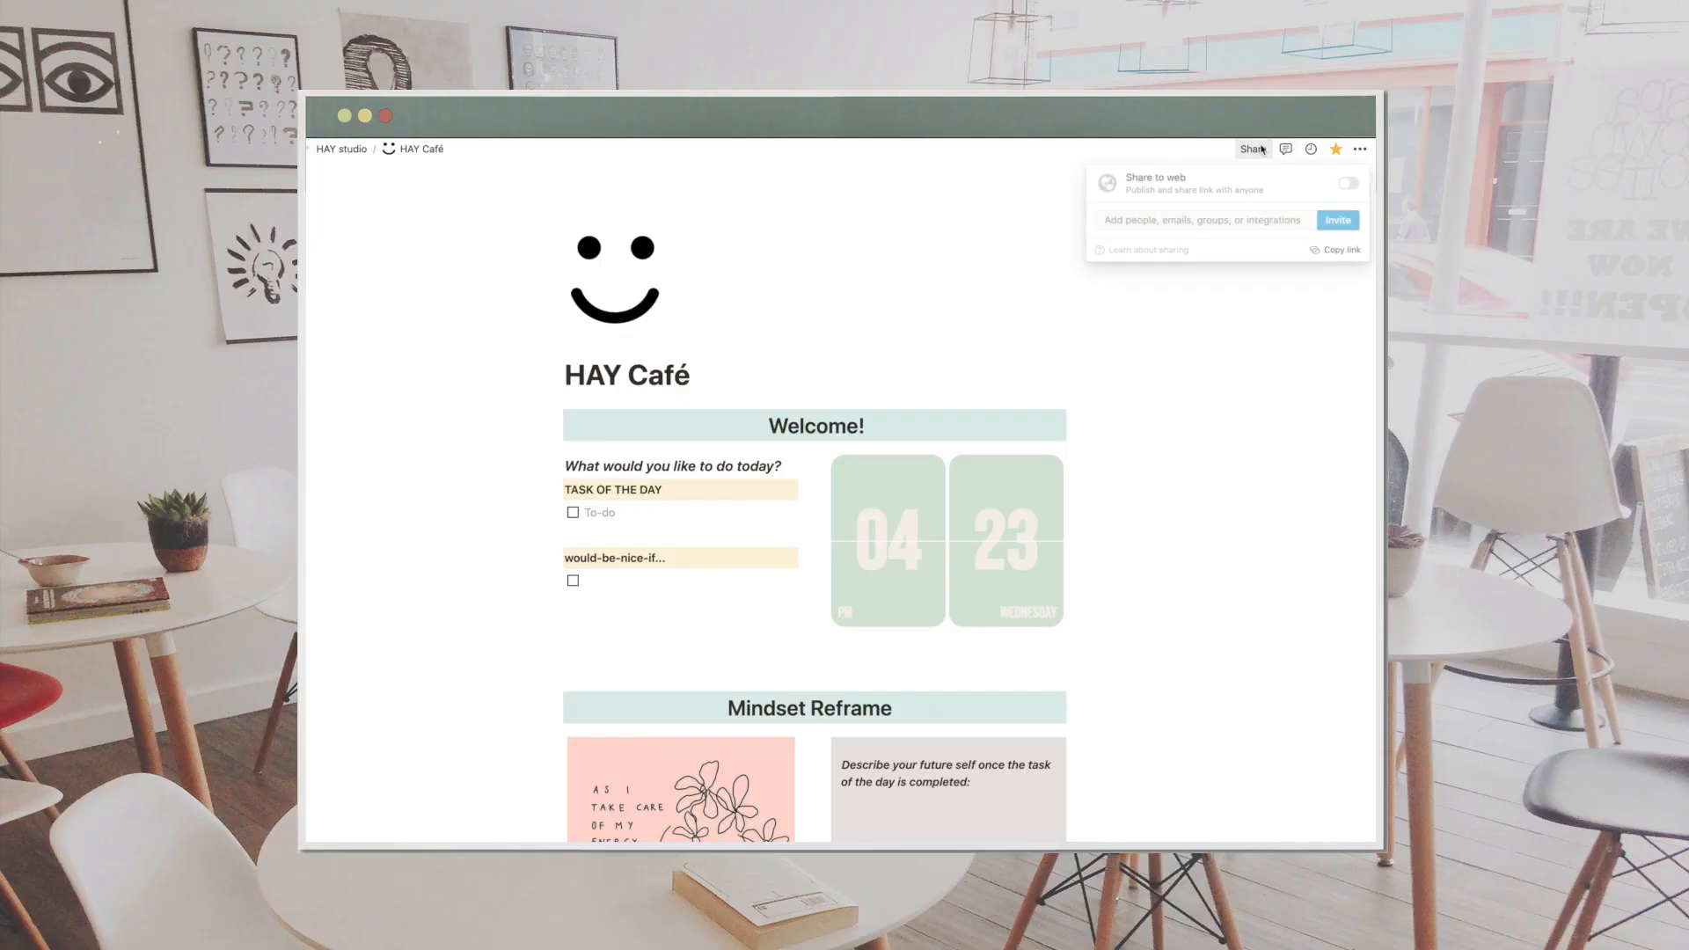
pyautogui.click(1349, 183)
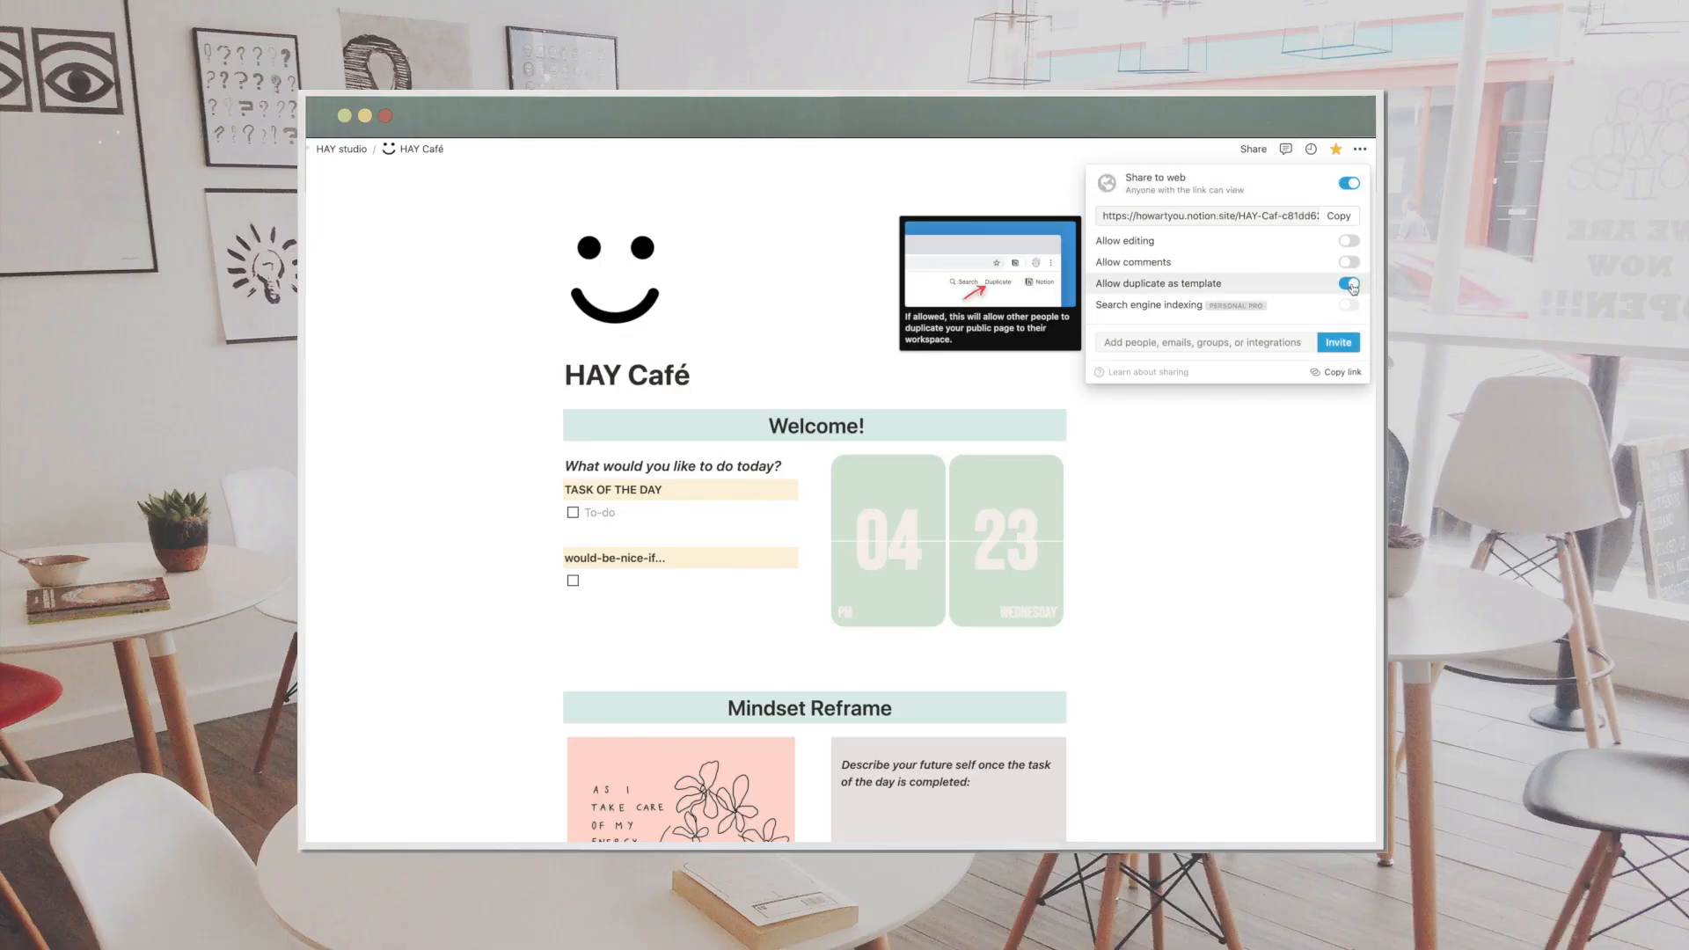
pyautogui.click(1349, 283)
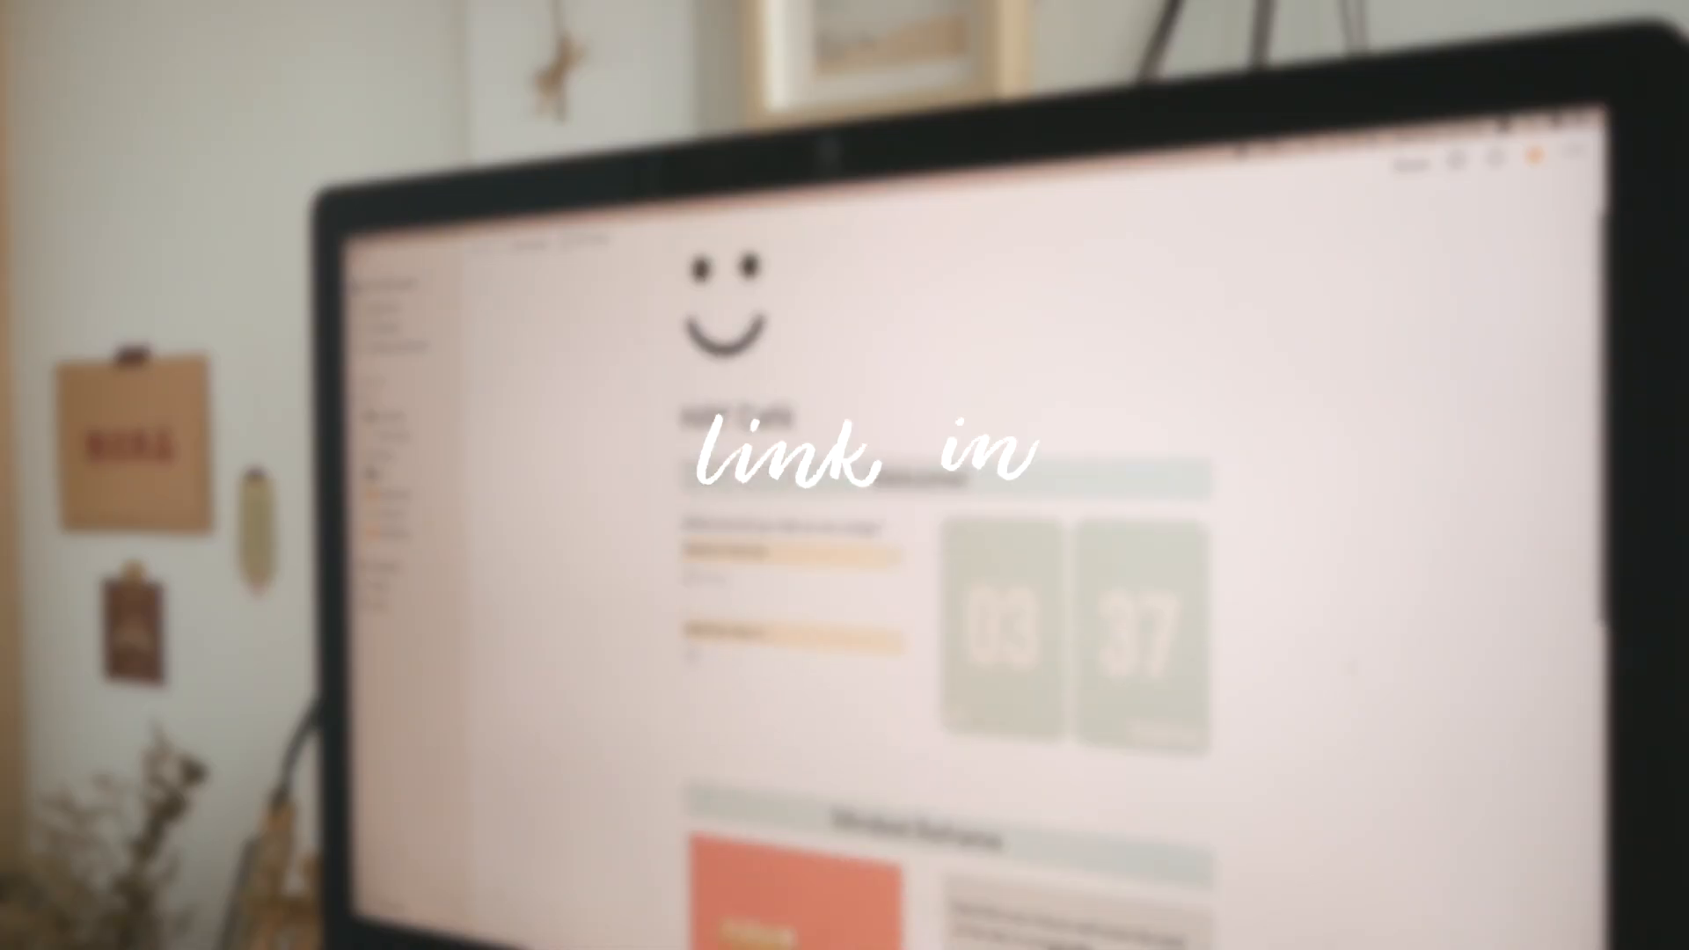
pyautogui.scroll(-4, 1352, 666)
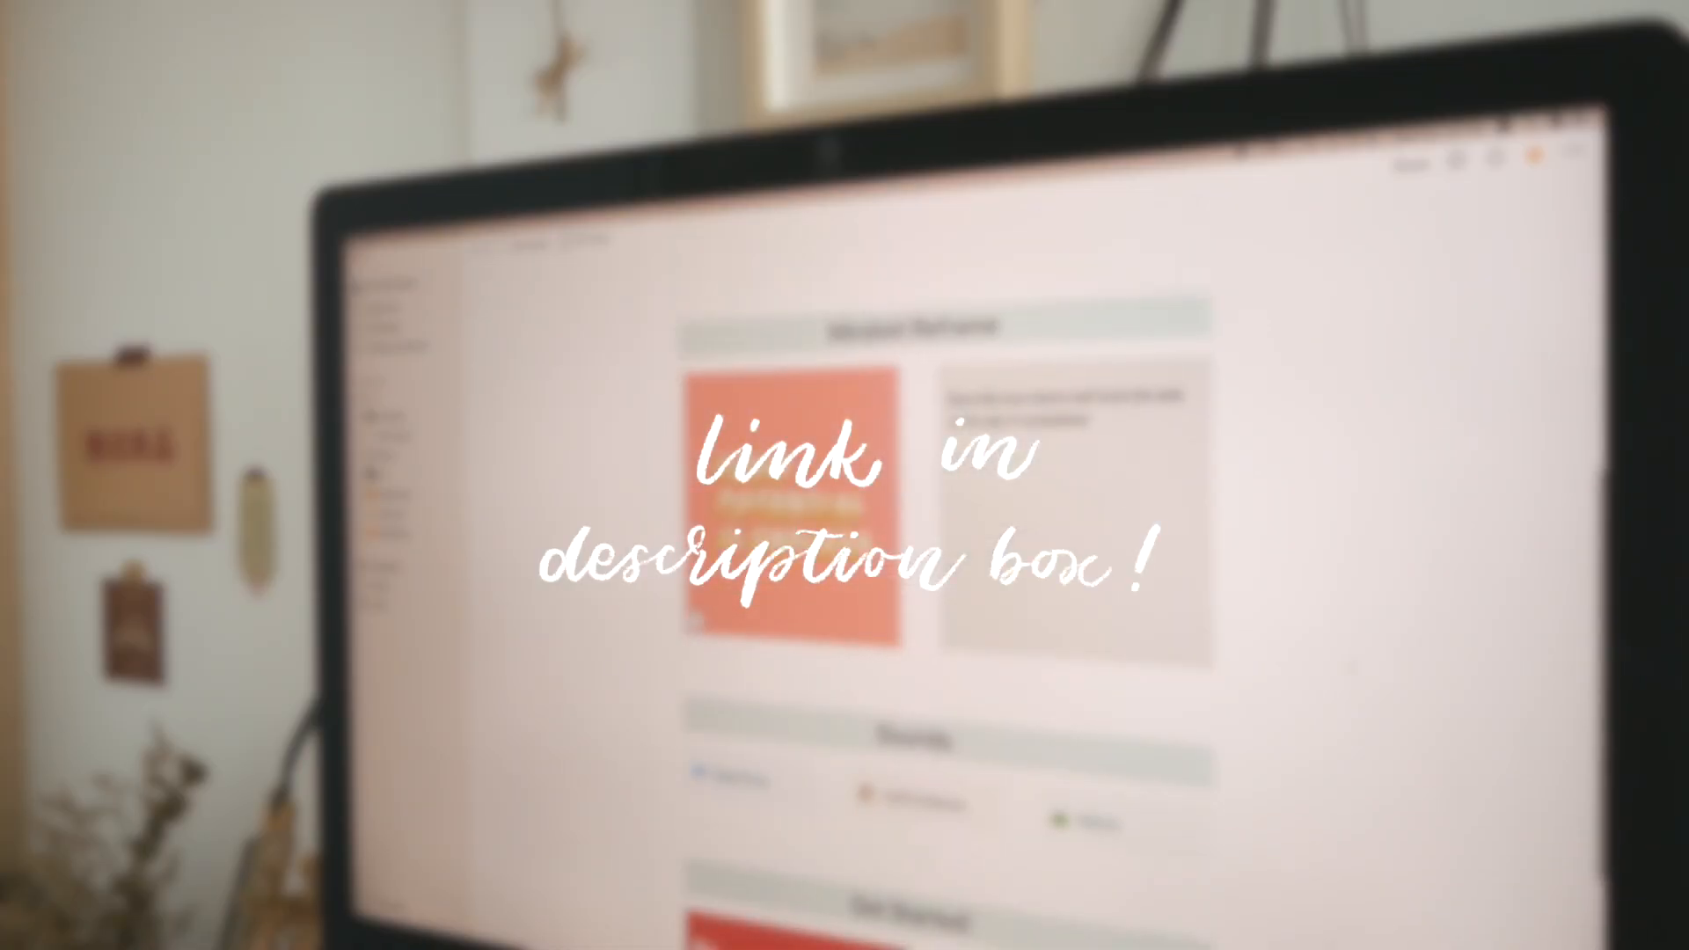
pyautogui.scroll(-5, 1352, 666)
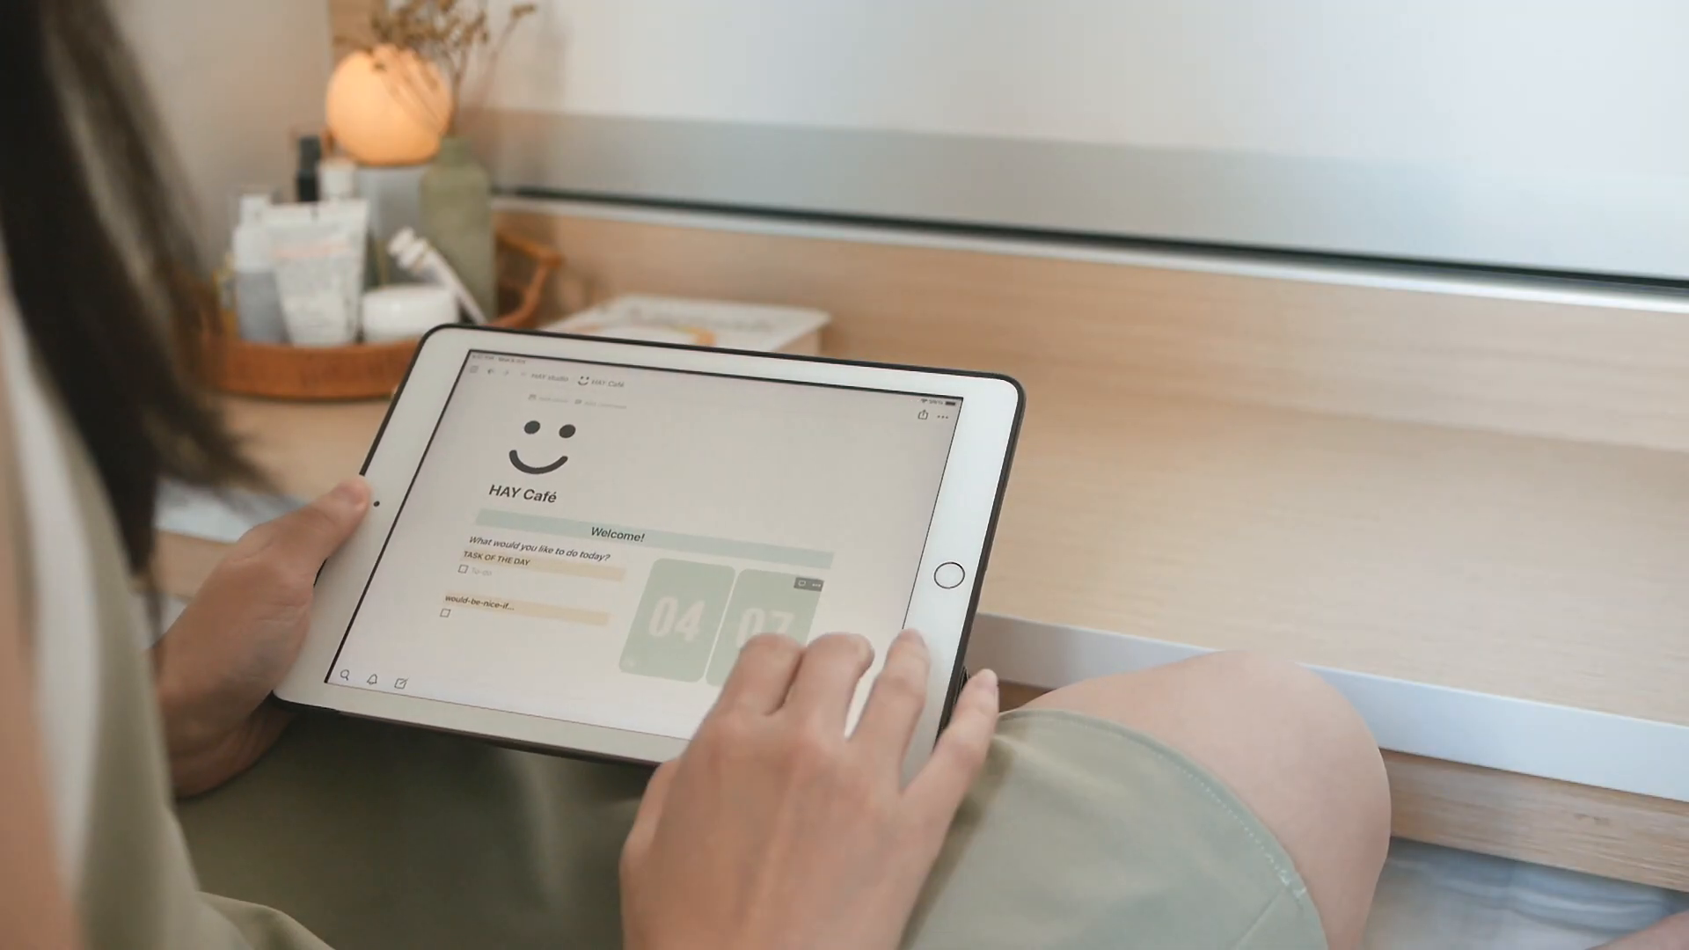
pyautogui.scroll(-2, 669, 545)
pyautogui.scroll(-2, 668, 546)
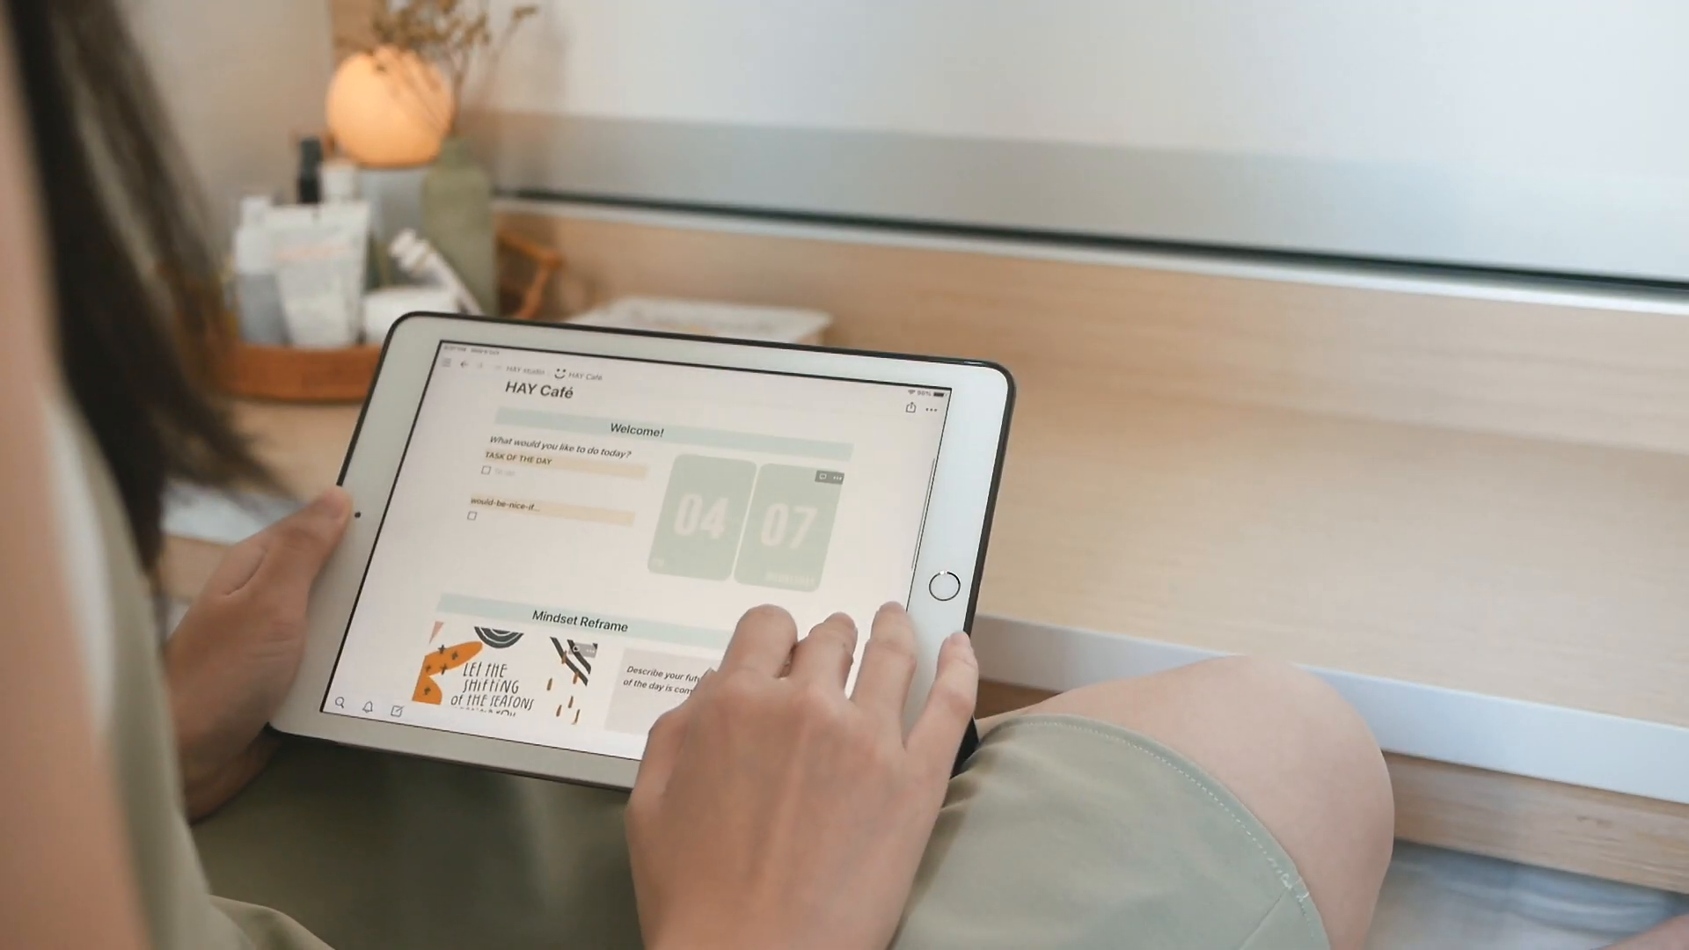